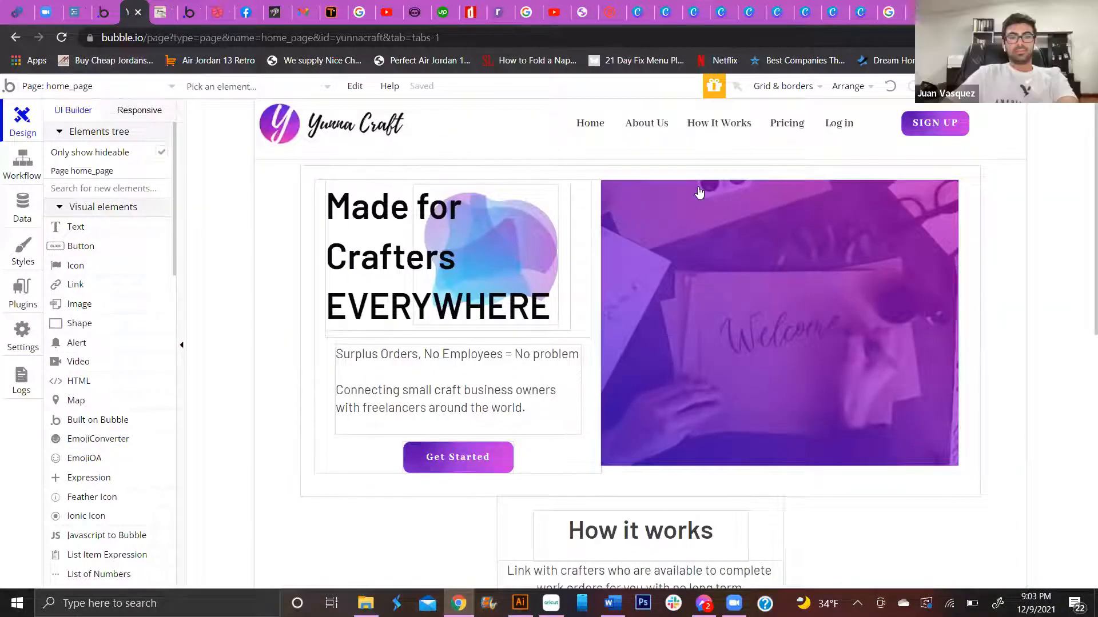
# Step: Check the home page in the responsive view at several widths down from 1200 px and return to the UI builder
pyautogui.click(127, 110)
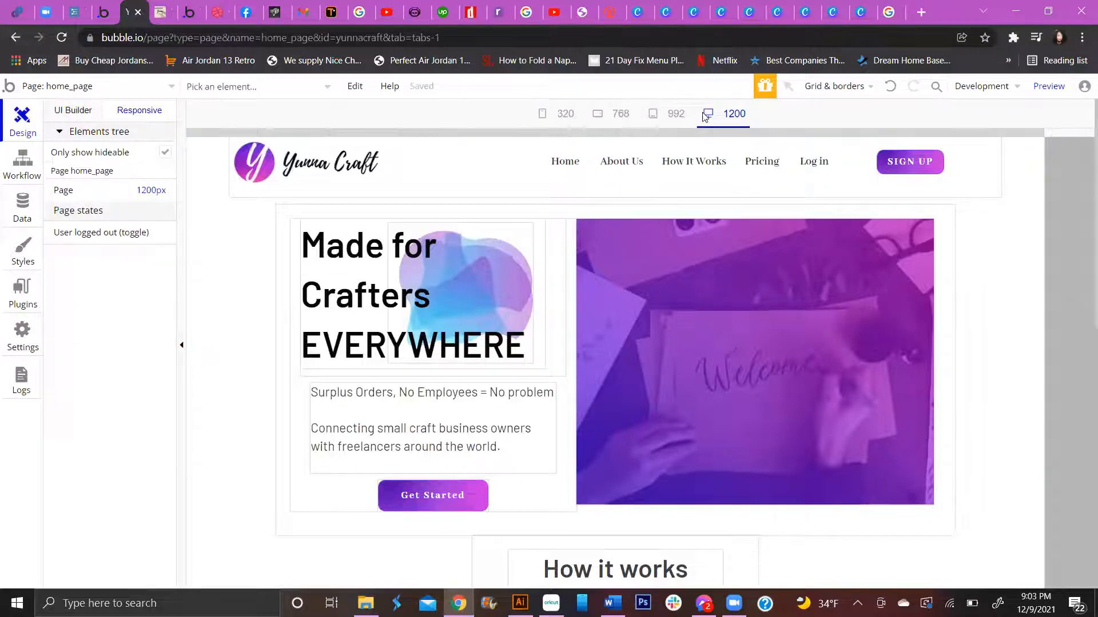
pyautogui.moveTo(1039, 134); pyautogui.dragTo(263, 123)
pyautogui.moveTo(802, 165); pyautogui.dragTo(970, 138)
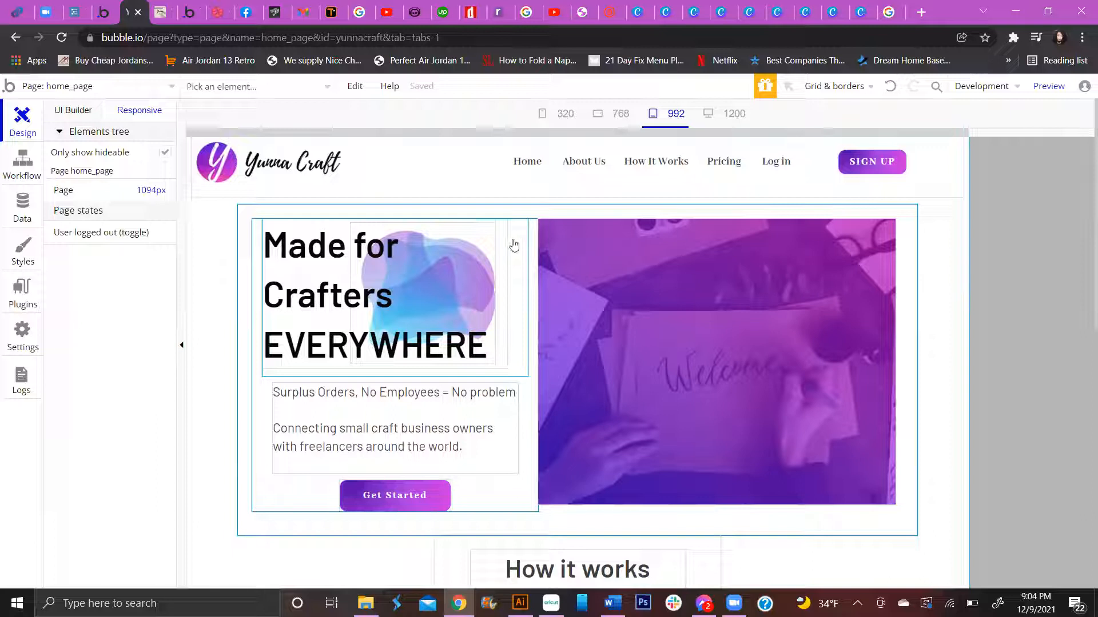
pyautogui.click(97, 133)
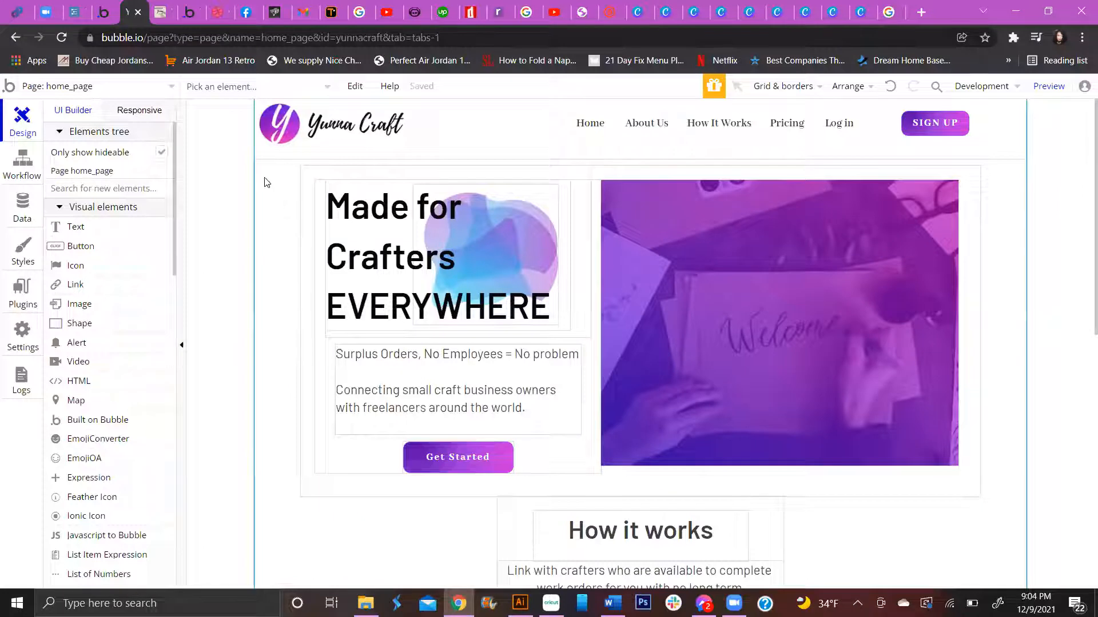
# Step: Open the layout settings of home_page and move the property editor clear of the hero section
pyautogui.doubleClick(243, 180)
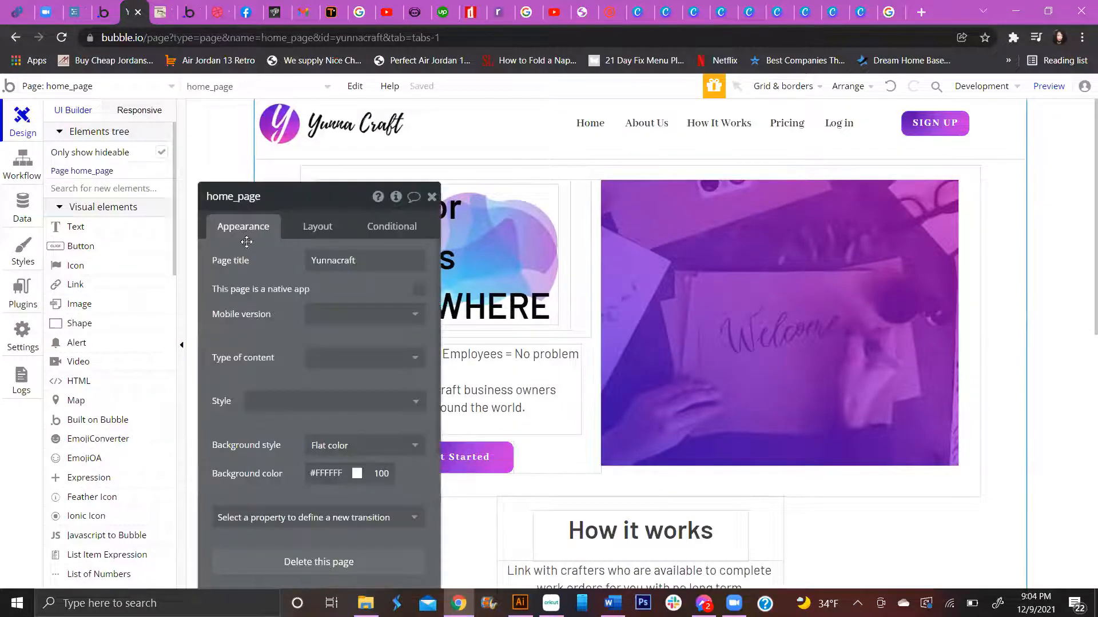
pyautogui.moveTo(303, 203); pyautogui.dragTo(259, 116)
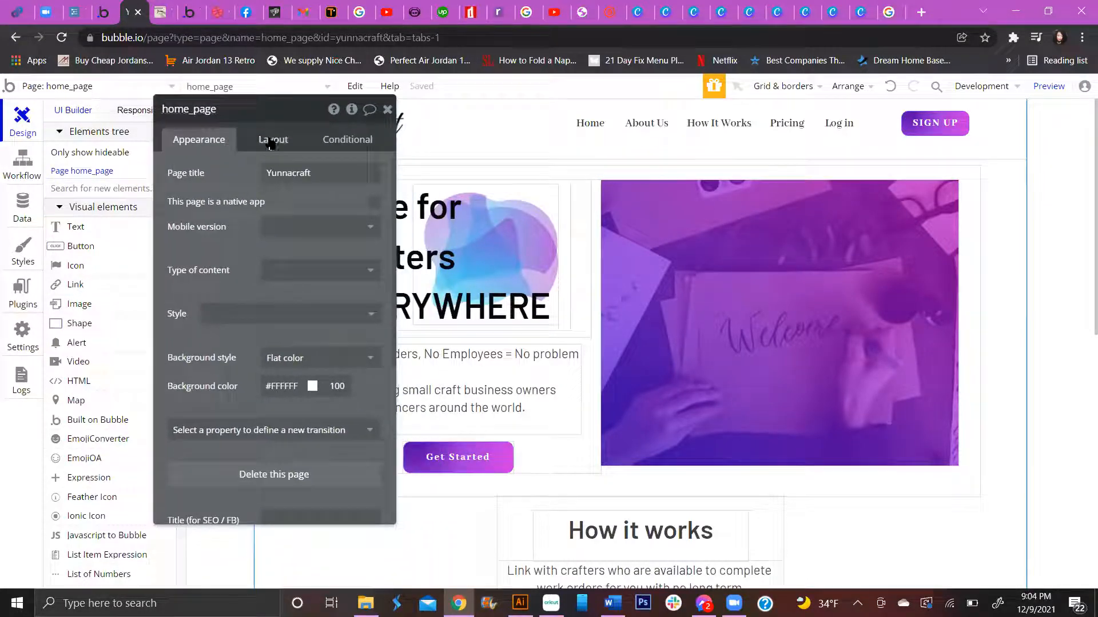
pyautogui.click(274, 139)
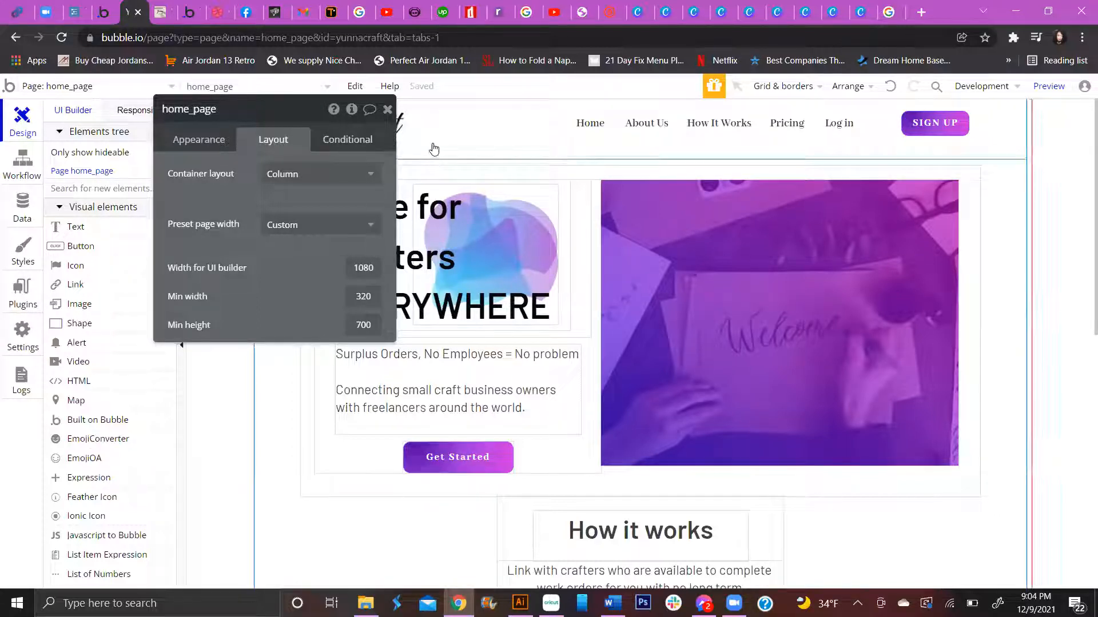
pyautogui.moveTo(323, 113); pyautogui.dragTo(169, 127)
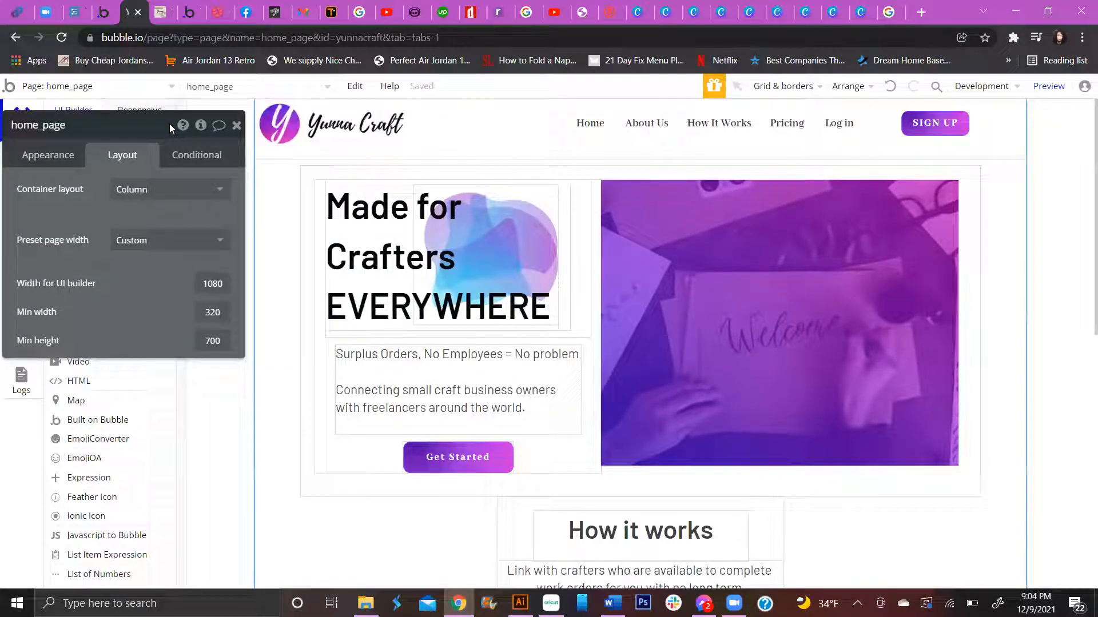
pyautogui.moveTo(142, 196); pyautogui.dragTo(213, 194)
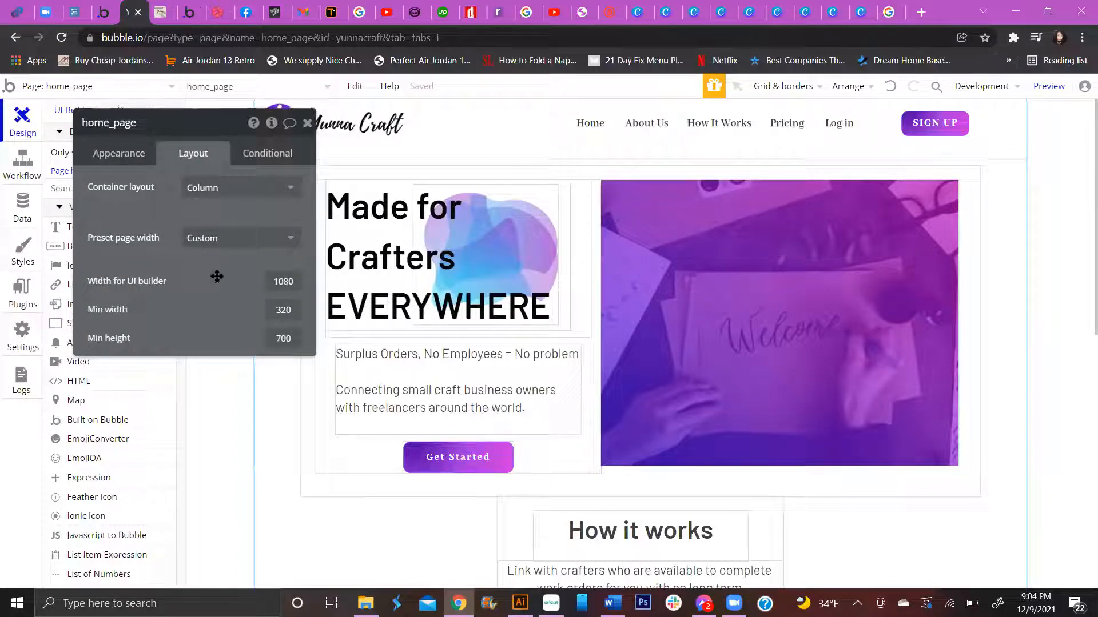
# Step: Try the Mobile preset page width, apply Centered for a 980 px builder width, and switch the preset back to Custom
pyautogui.click(287, 239)
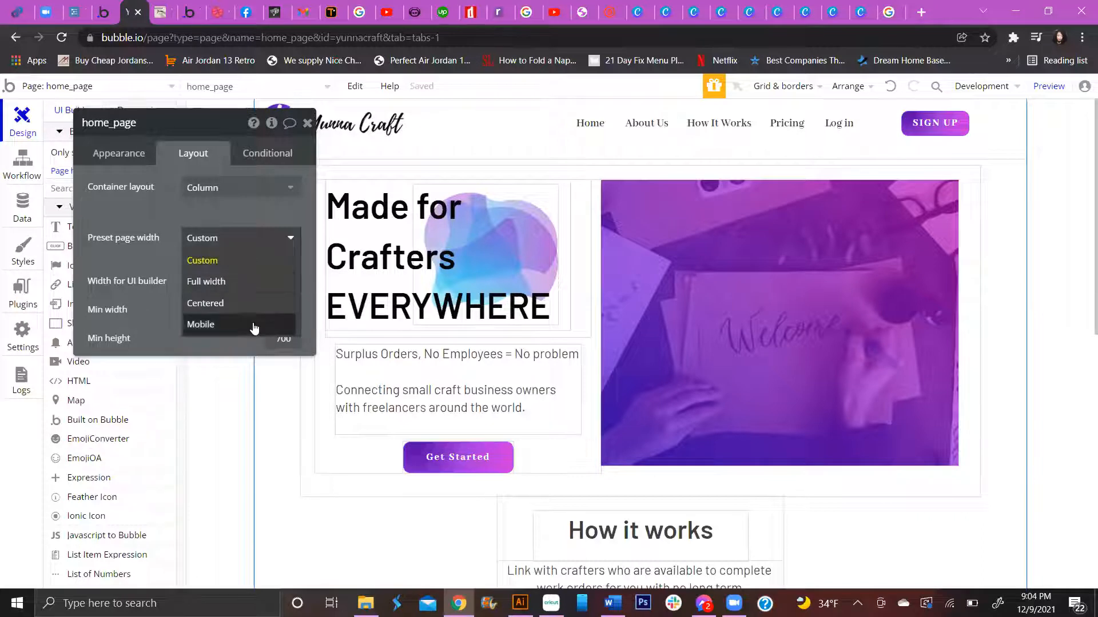
pyautogui.click(219, 330)
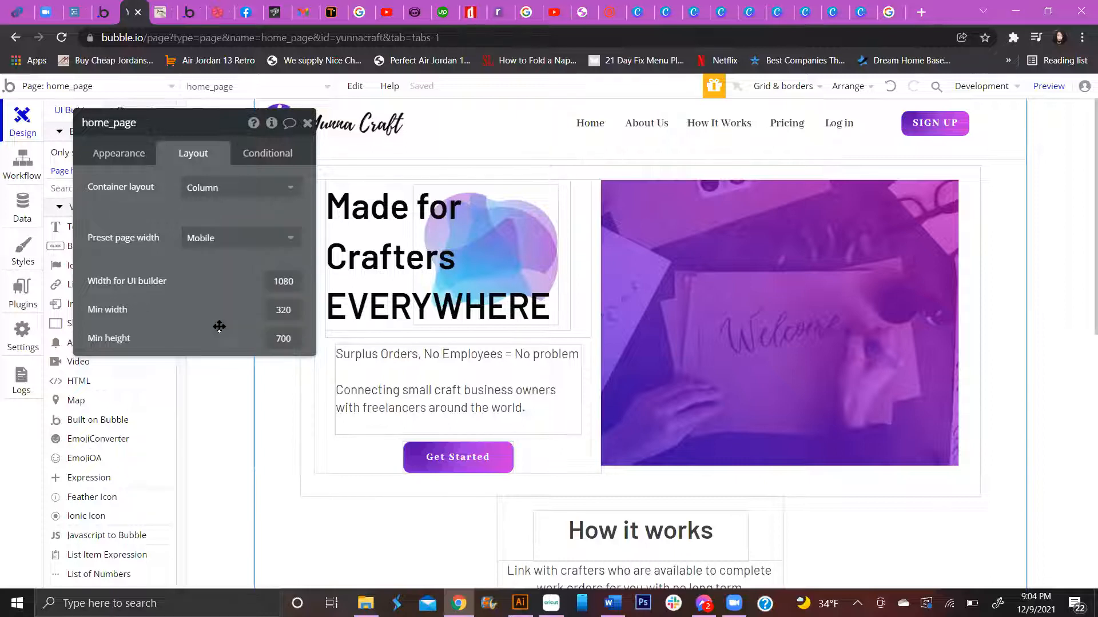
pyautogui.click(265, 241)
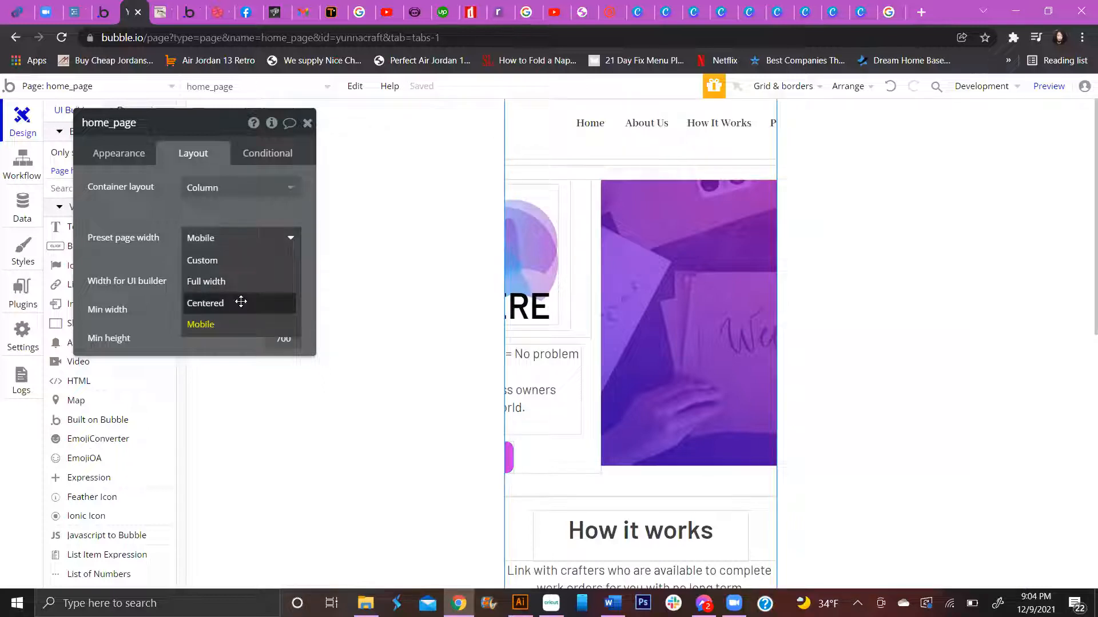
pyautogui.click(240, 302)
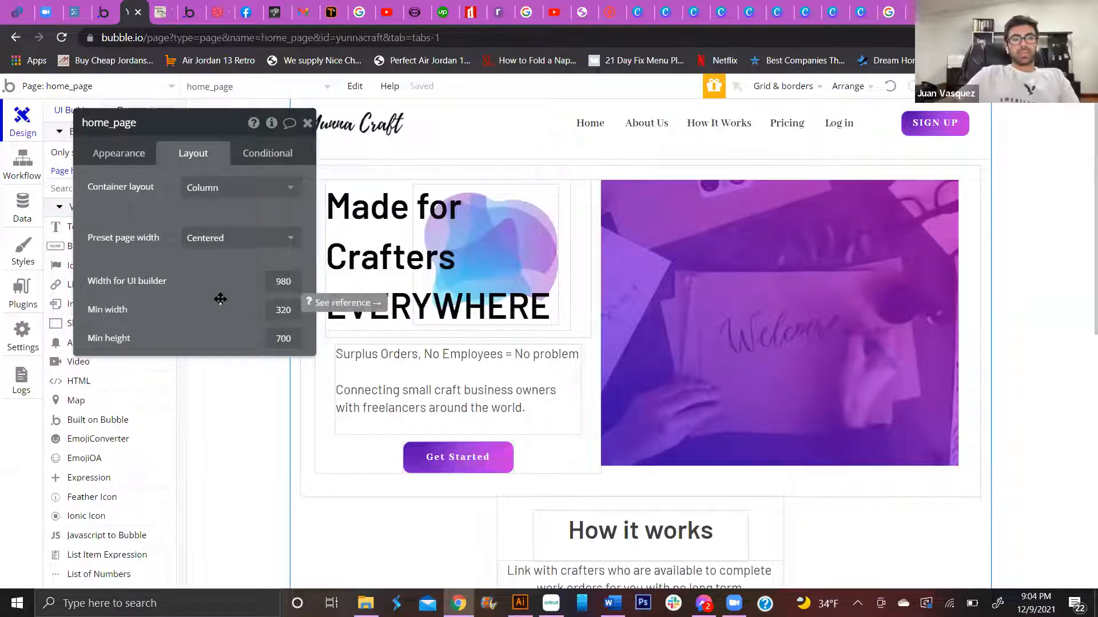
pyautogui.click(272, 238)
pyautogui.click(235, 260)
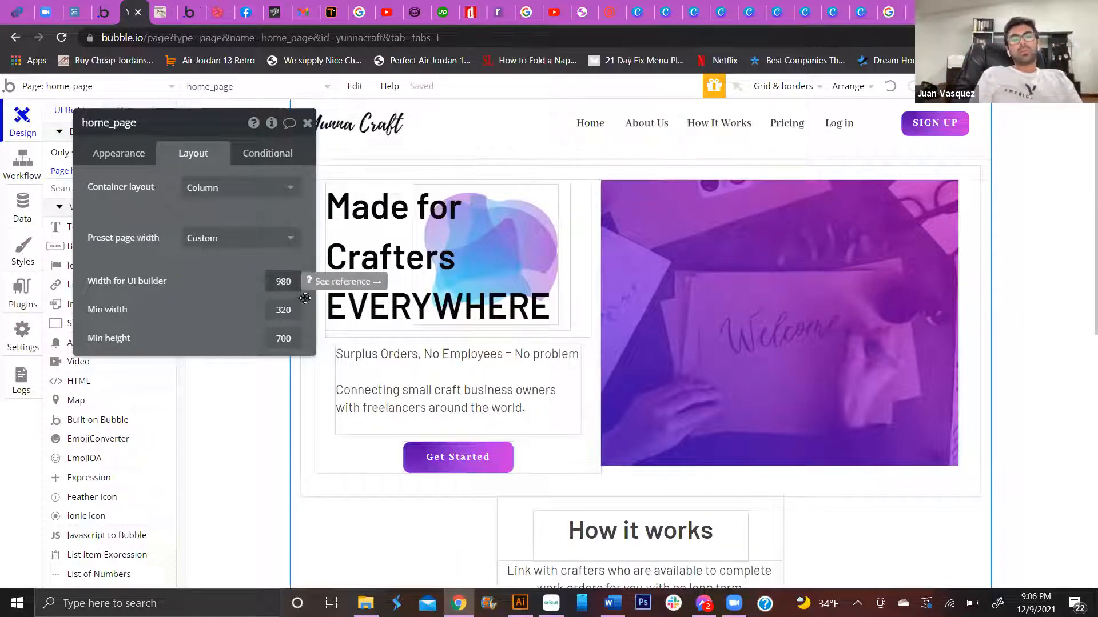
# Step: Look over the page and examine the layout settings of the hero group, its text column group and the hero image
pyautogui.scroll(-6, 897, 465)
pyautogui.scroll(-1, 897, 465)
pyautogui.scroll(5, 483, 379)
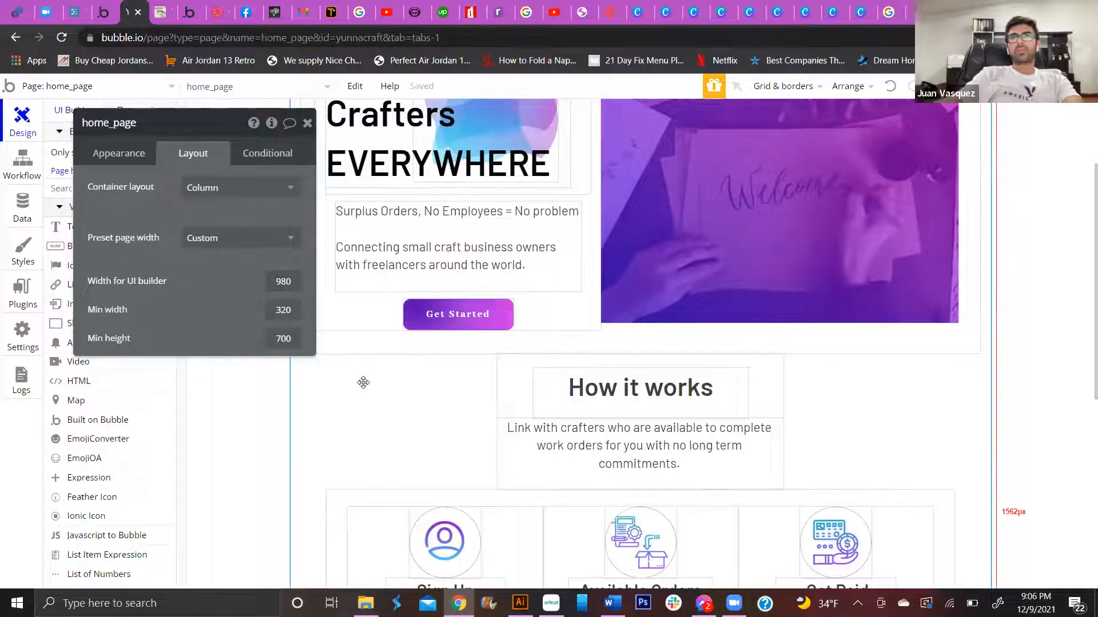
pyautogui.scroll(3, 366, 382)
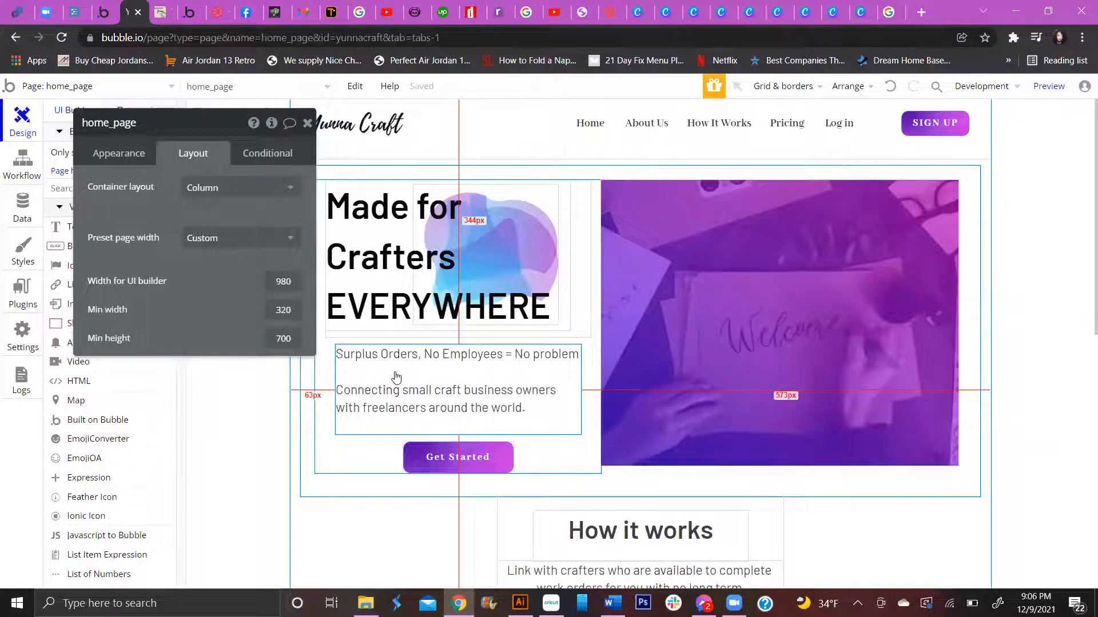
pyautogui.scroll(-2, 394, 374)
pyautogui.scroll(2, 400, 374)
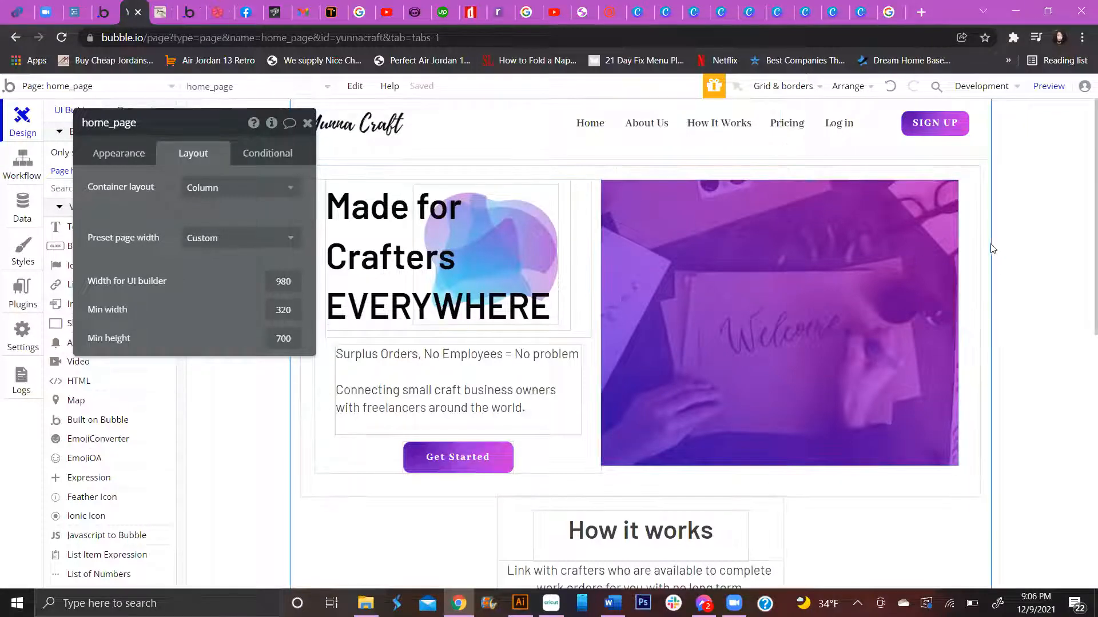
pyautogui.click(645, 169)
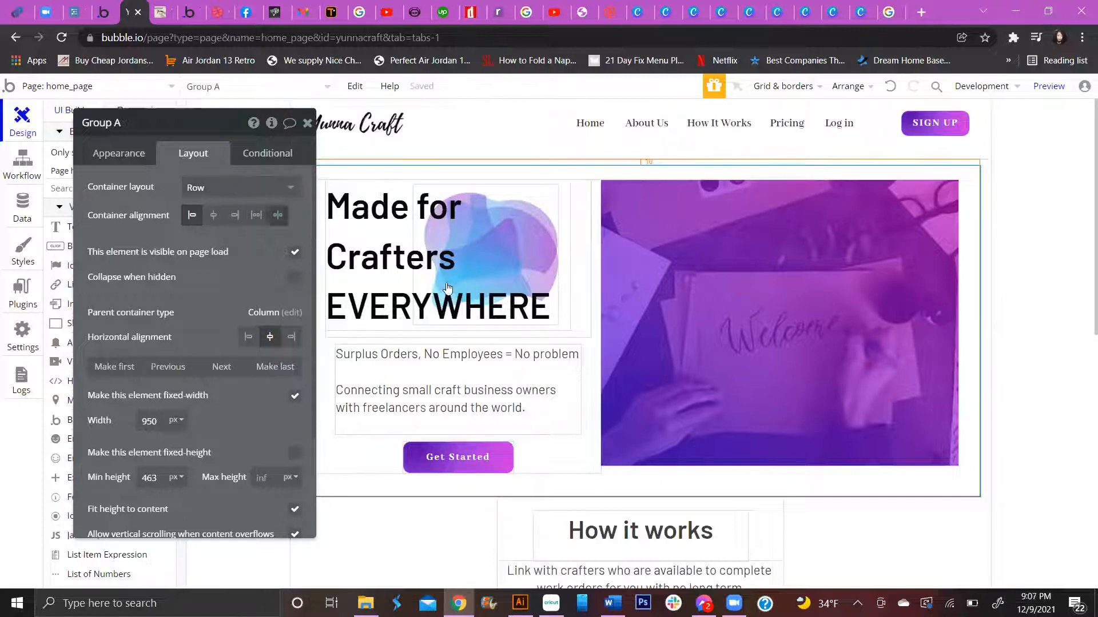
pyautogui.scroll(-3, 523, 292)
pyautogui.scroll(3, 589, 213)
pyautogui.click(595, 212)
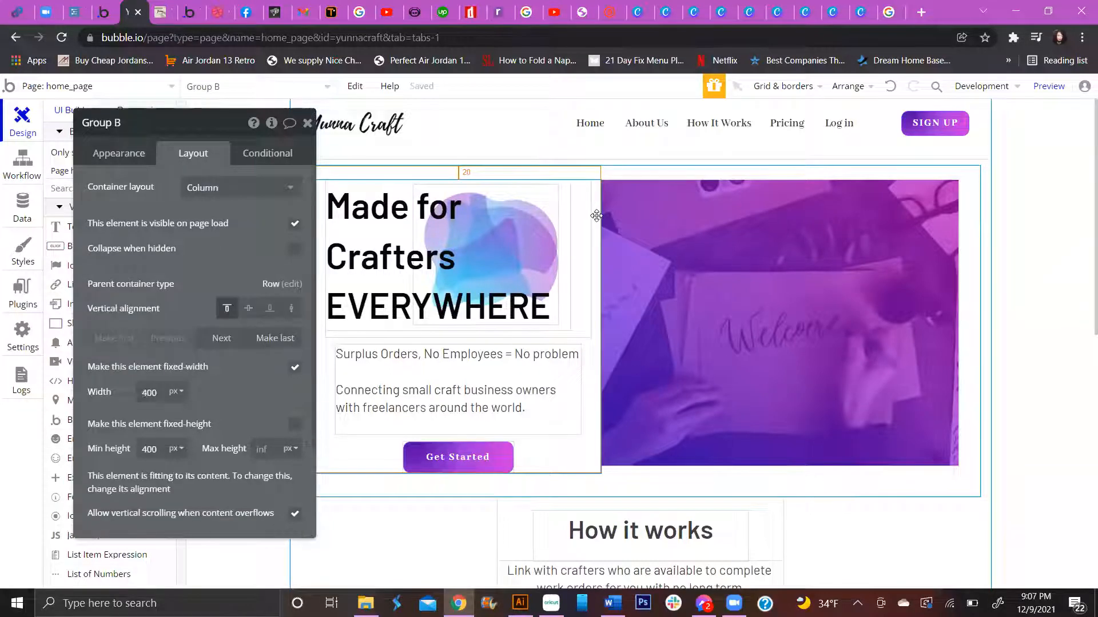
pyautogui.click(801, 306)
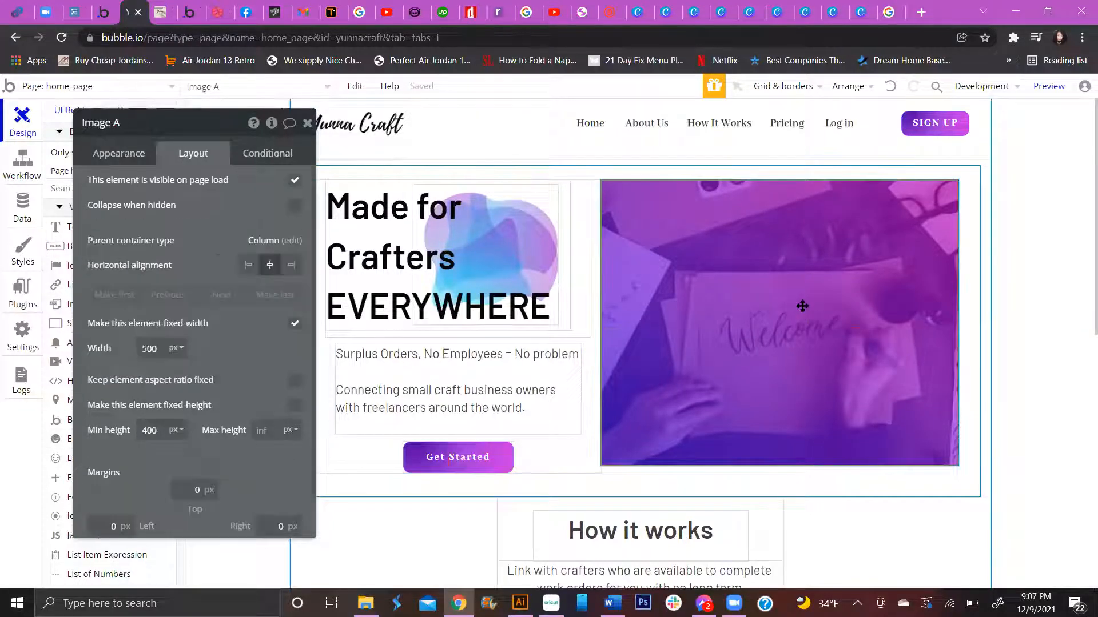
pyautogui.moveTo(878, 225); pyautogui.dragTo(561, 458)
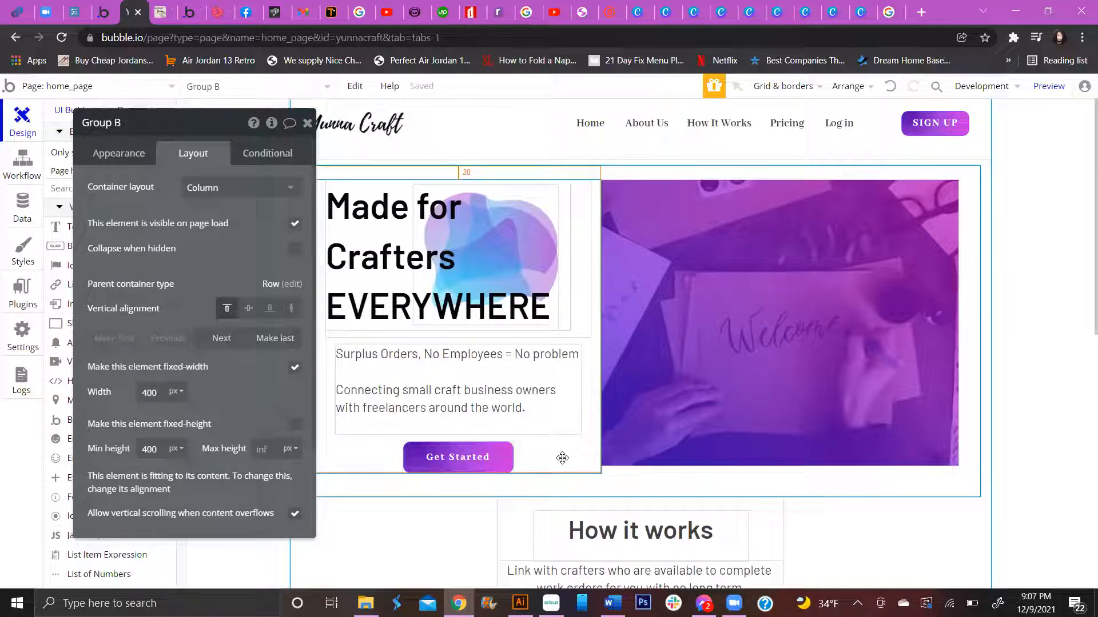
pyautogui.click(884, 354)
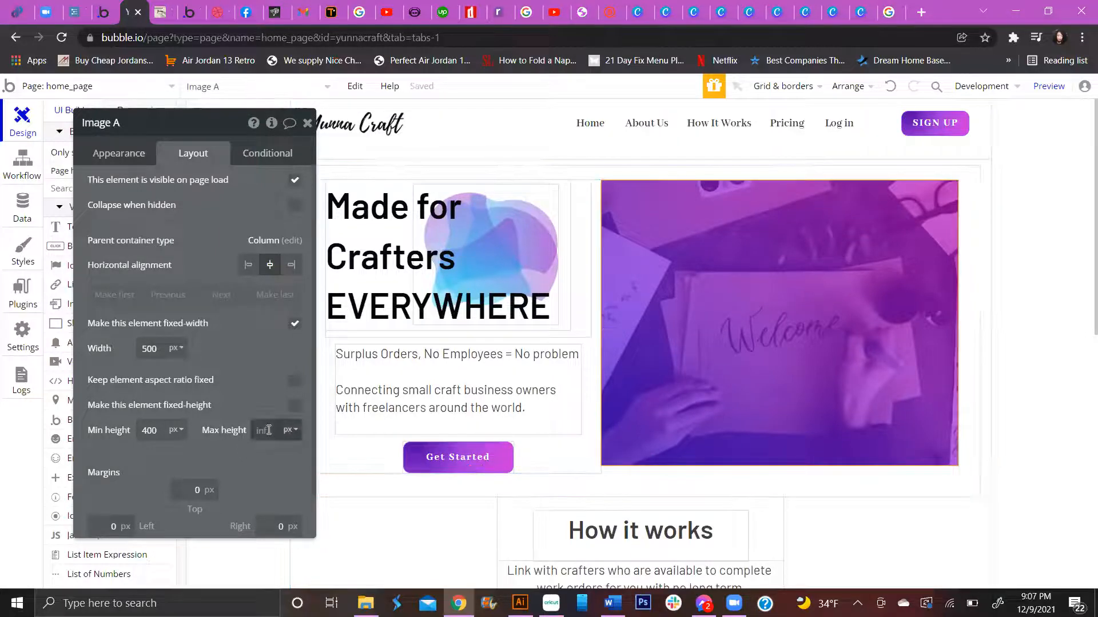
pyautogui.click(682, 370)
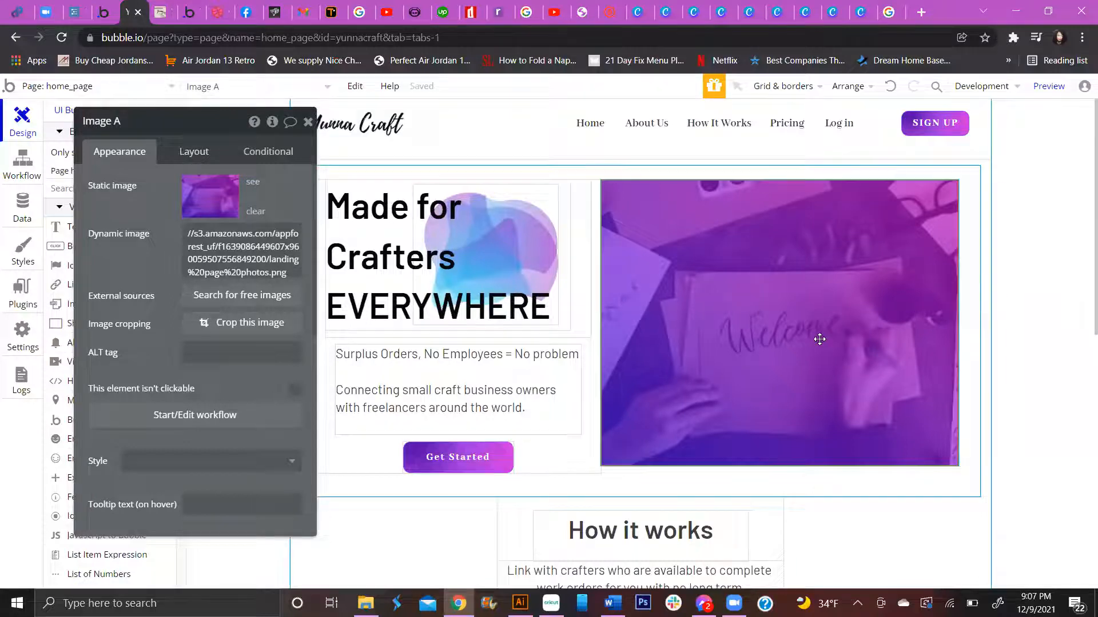
# Step: Turn off fixed width for the hero section's Group A and set its min width to 320 px and max width to 980 px
pyautogui.click(914, 488)
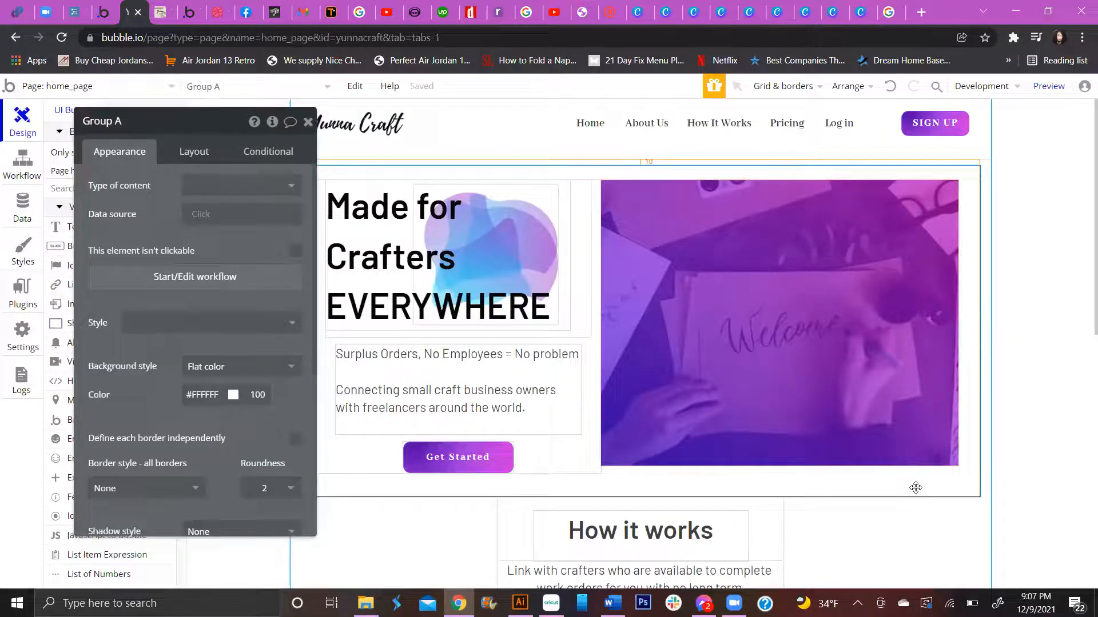
pyautogui.click(203, 158)
pyautogui.scroll(-1, 252, 463)
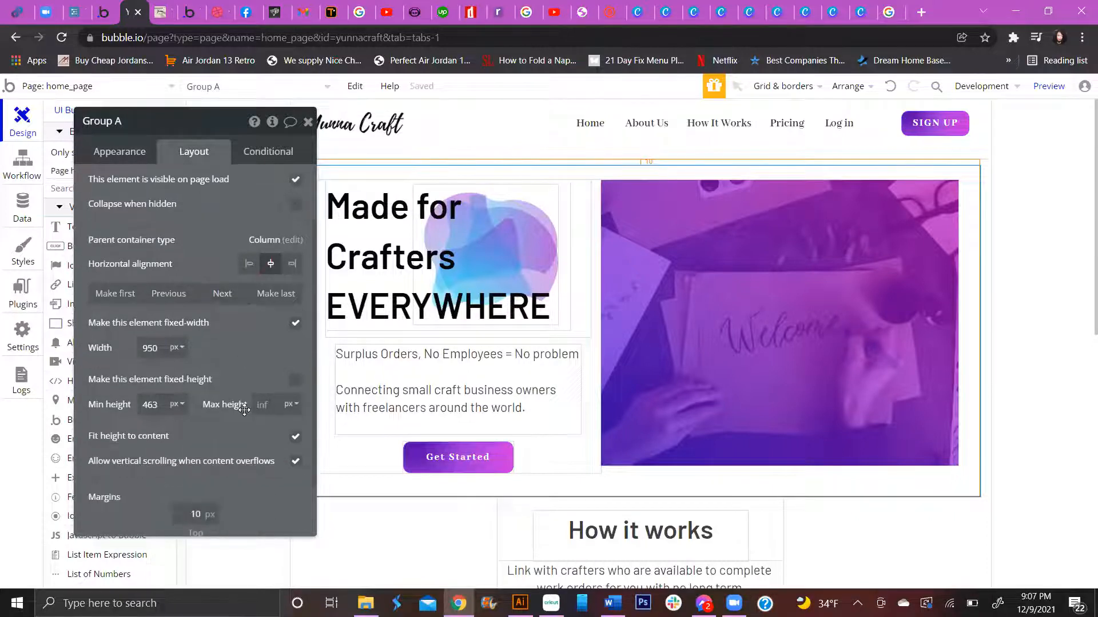
pyautogui.scroll(-1, 244, 410)
pyautogui.click(295, 257)
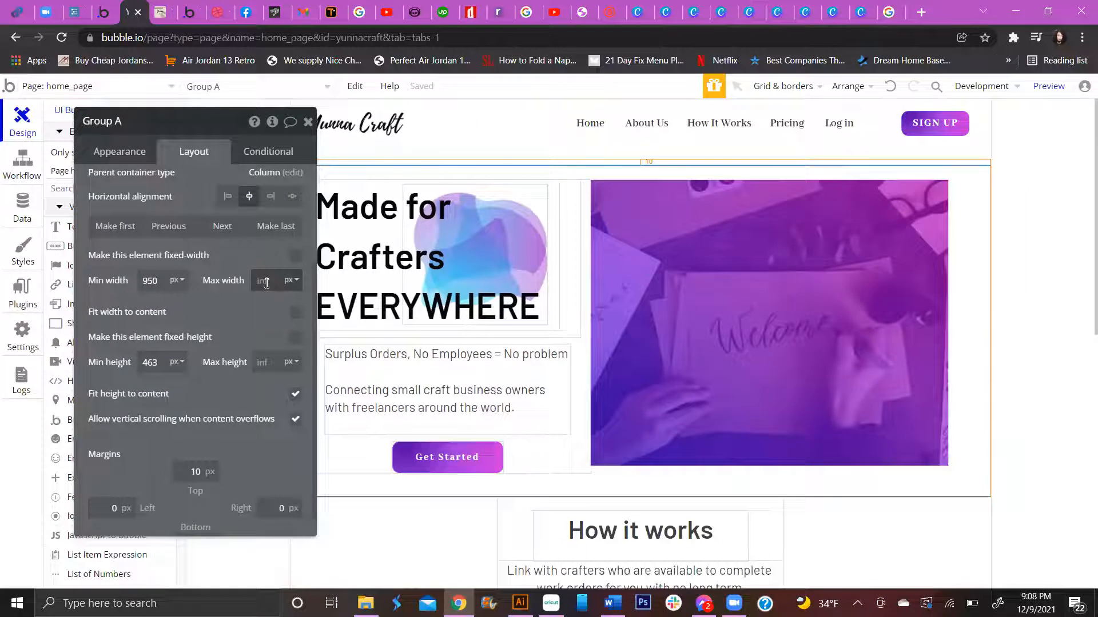
pyautogui.click(266, 283)
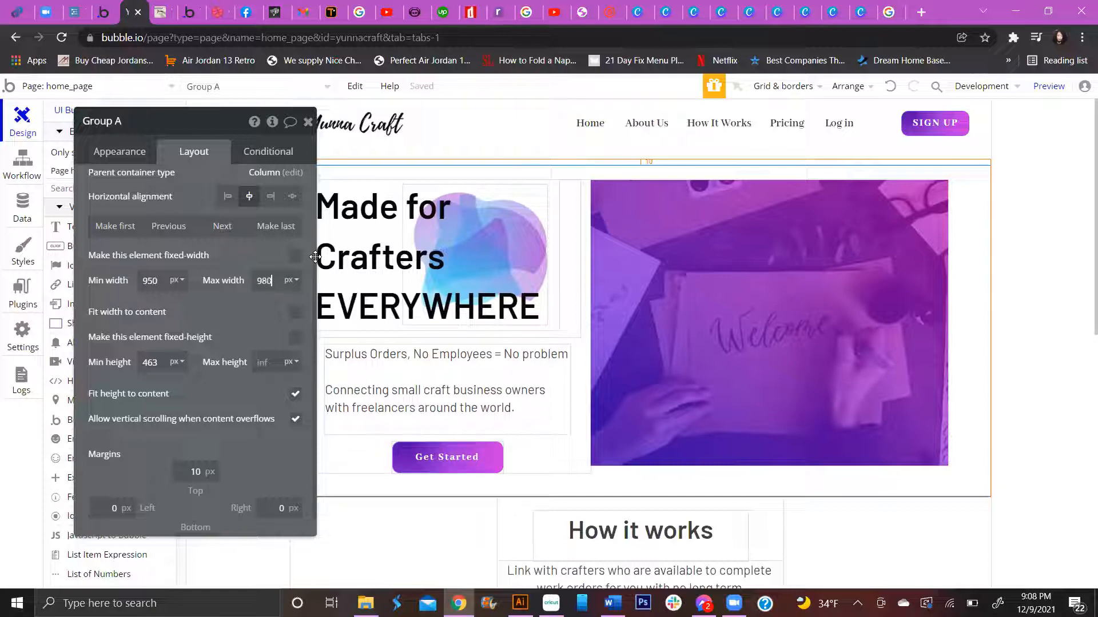
pyautogui.click(161, 282)
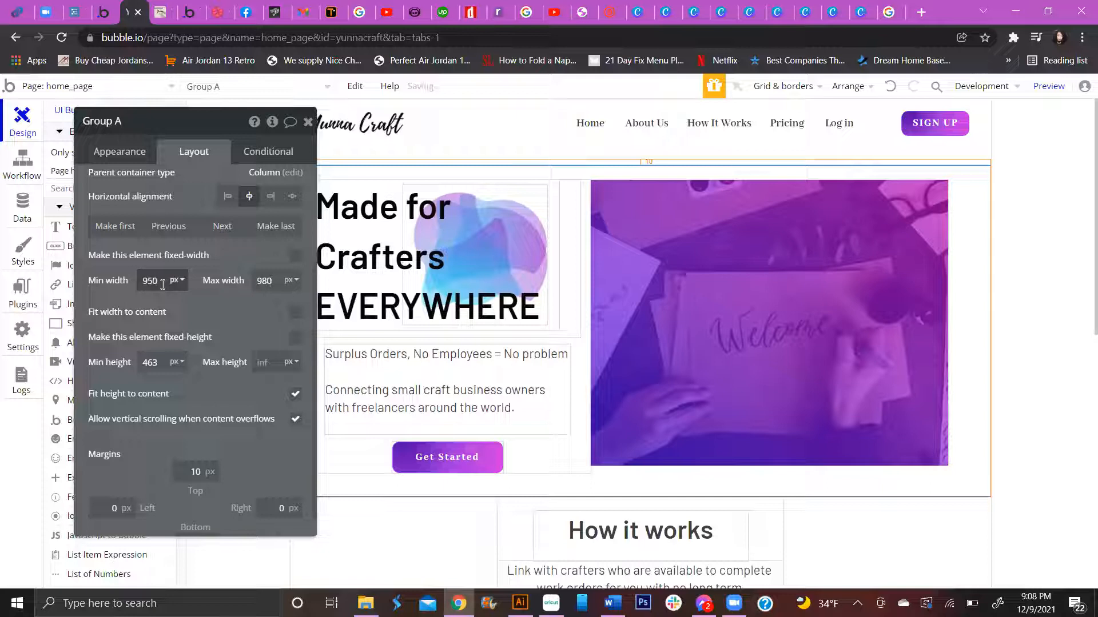
pyautogui.press('BackSpace')
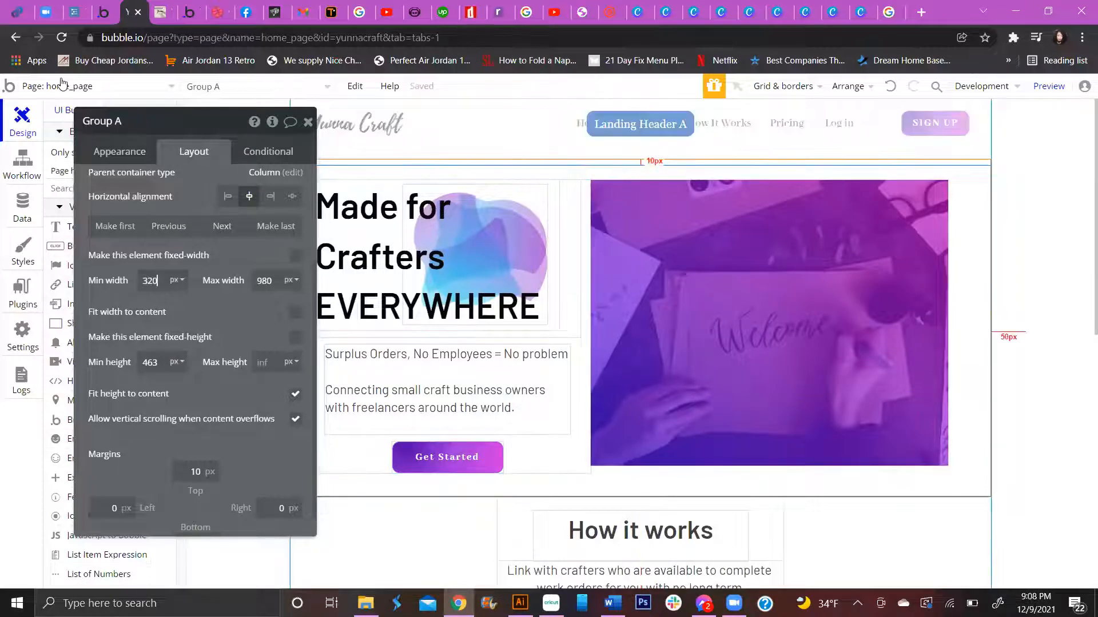
# Step: Preview the home page in the browser and look through its sections
pyautogui.click(1035, 86)
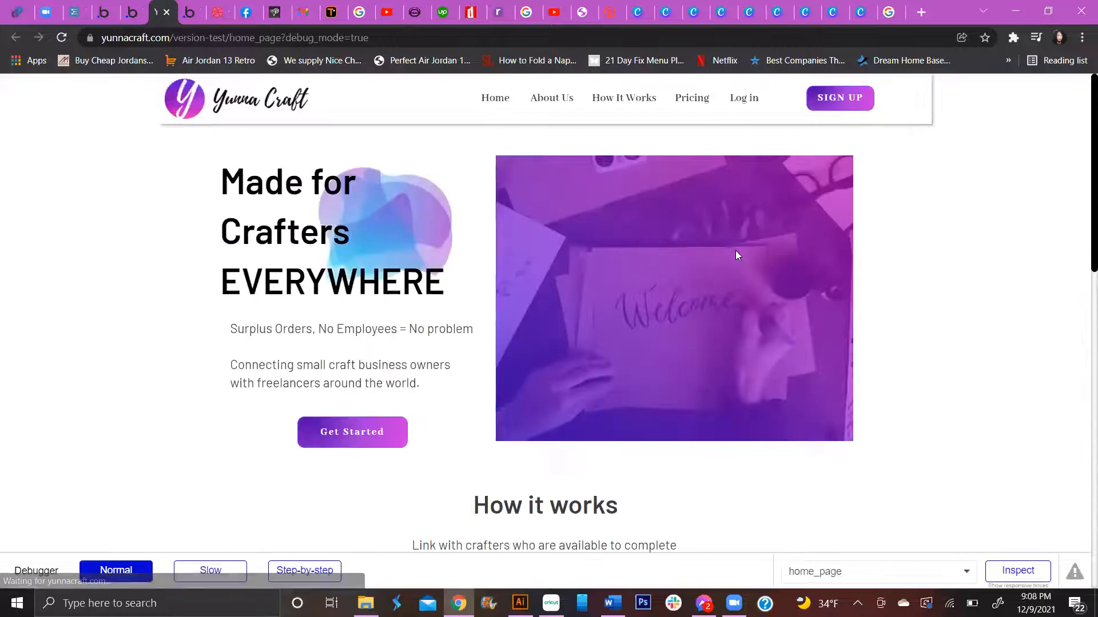
pyautogui.scroll(-2, 791, 251)
pyautogui.scroll(-5, 788, 241)
pyautogui.scroll(4, 794, 314)
# Step: Inspect the preview in the developer tools at 1024, 768 and 320 px widths and return to the Bubble editor
pyautogui.rightClick(804, 430)
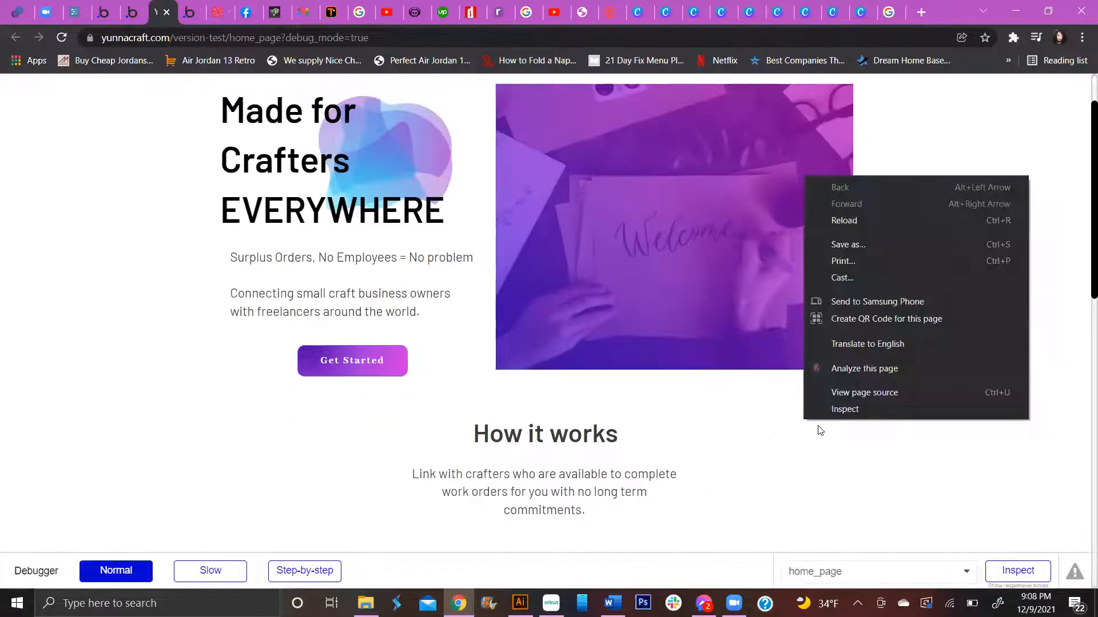
pyautogui.click(873, 409)
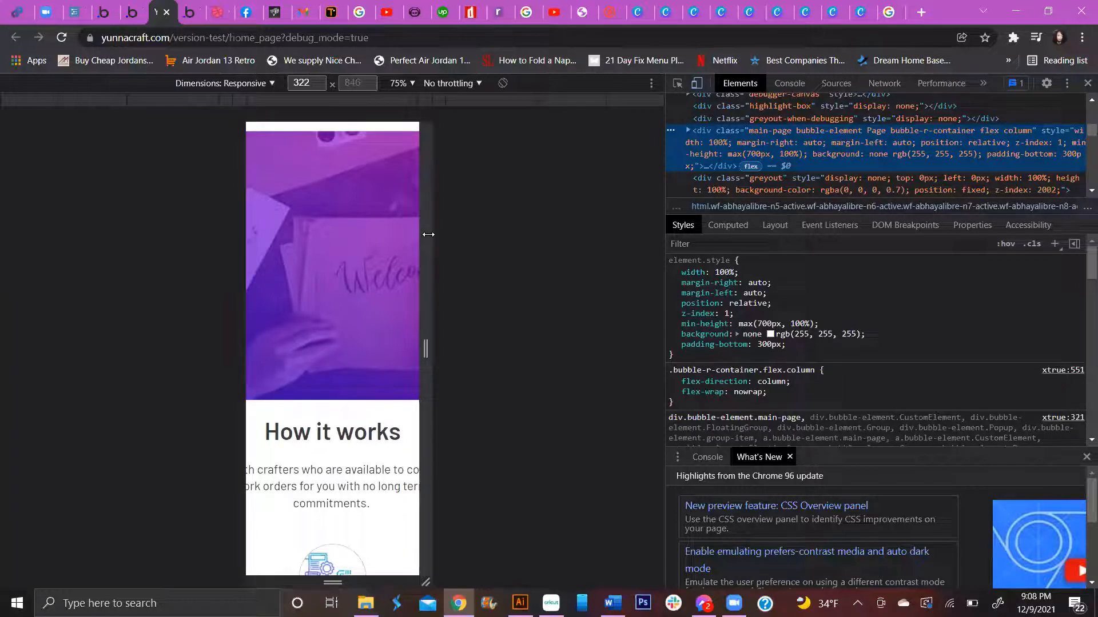
pyautogui.moveTo(601, 232); pyautogui.dragTo(550, 214)
pyautogui.click(572, 103)
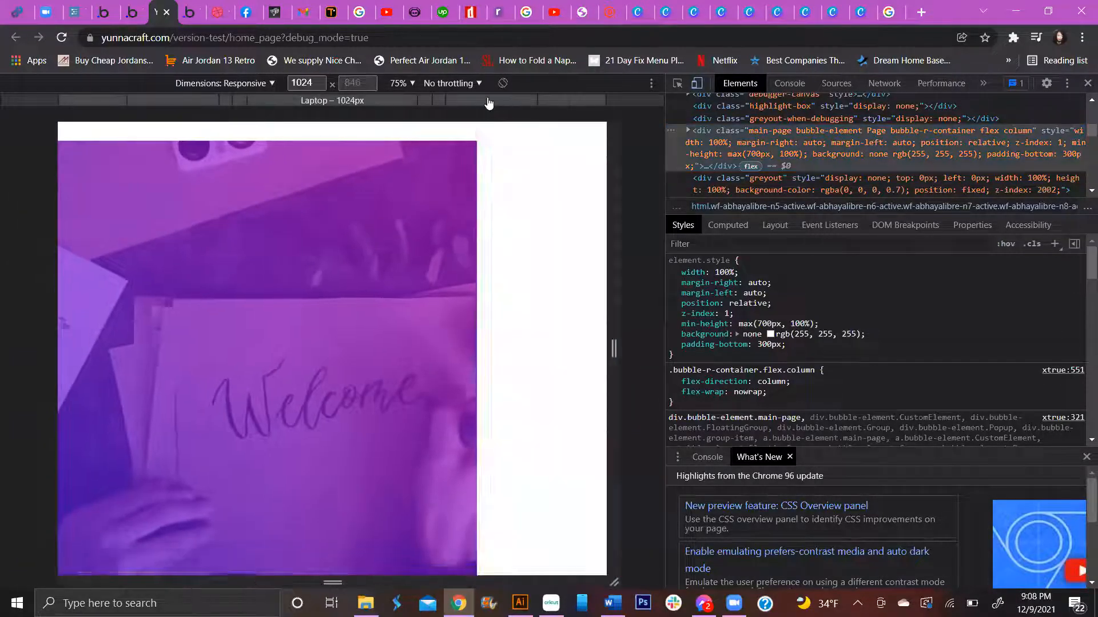
pyautogui.click(445, 105)
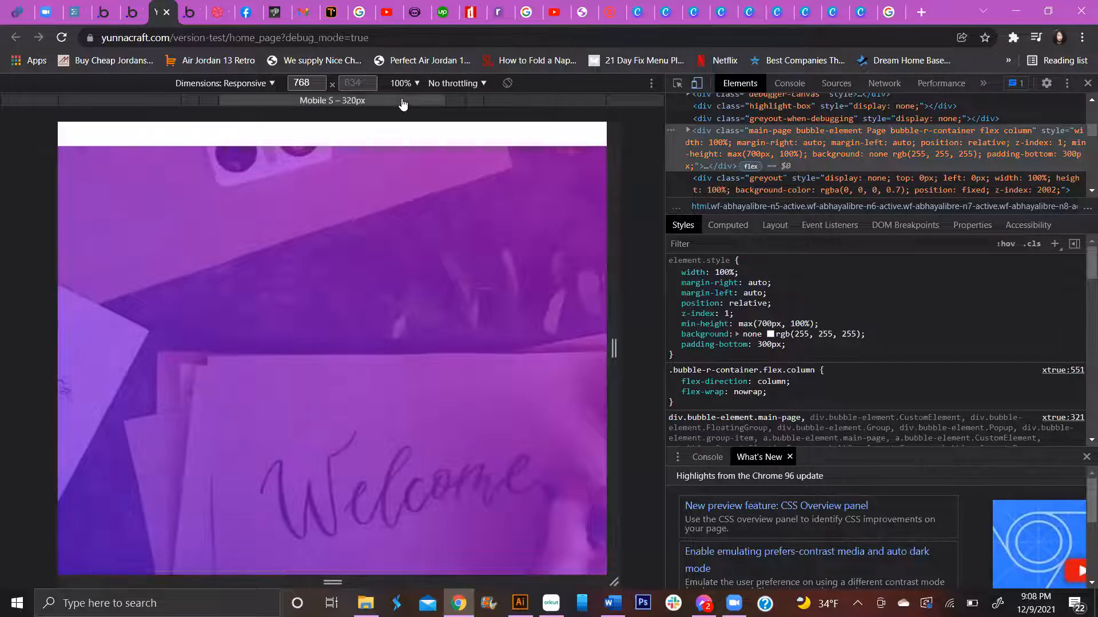
pyautogui.click(403, 104)
pyautogui.scroll(-10, 377, 314)
pyautogui.scroll(10, 381, 314)
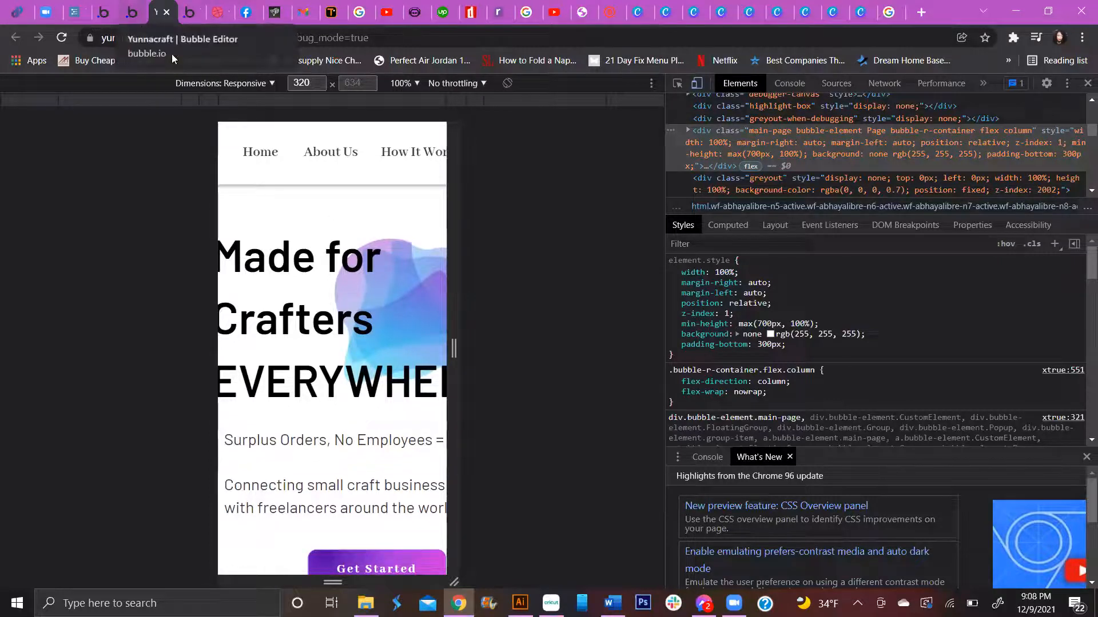
pyautogui.click(129, 12)
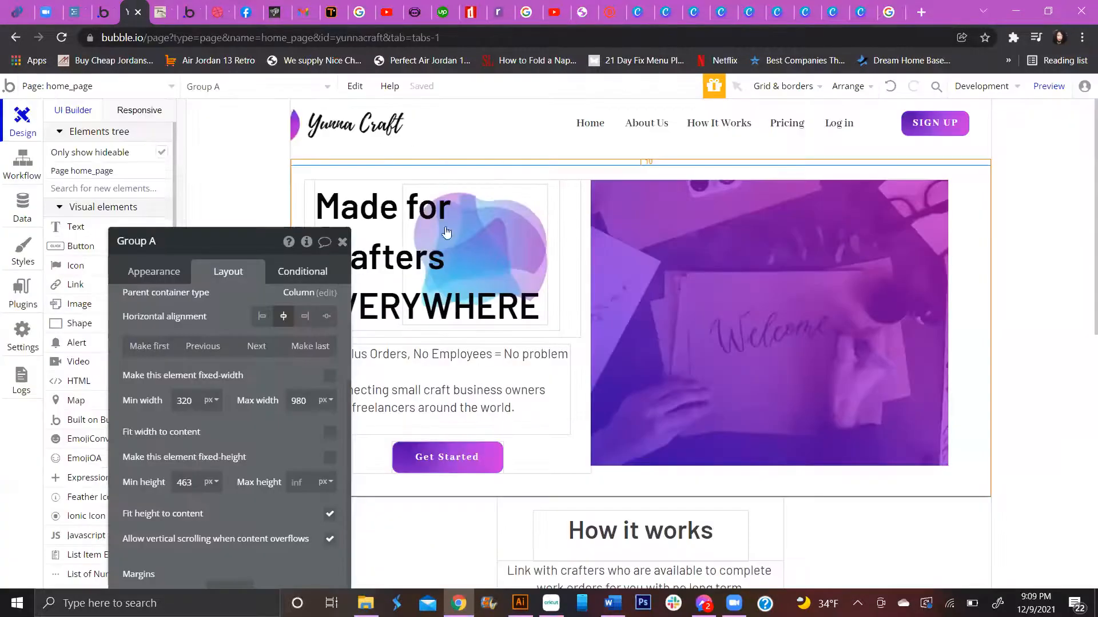
# Step: Turn off fixed width for the hero section's text column group and set its max width to 400 px
pyautogui.click(584, 395)
pyautogui.moveTo(249, 246); pyautogui.dragTo(225, 68)
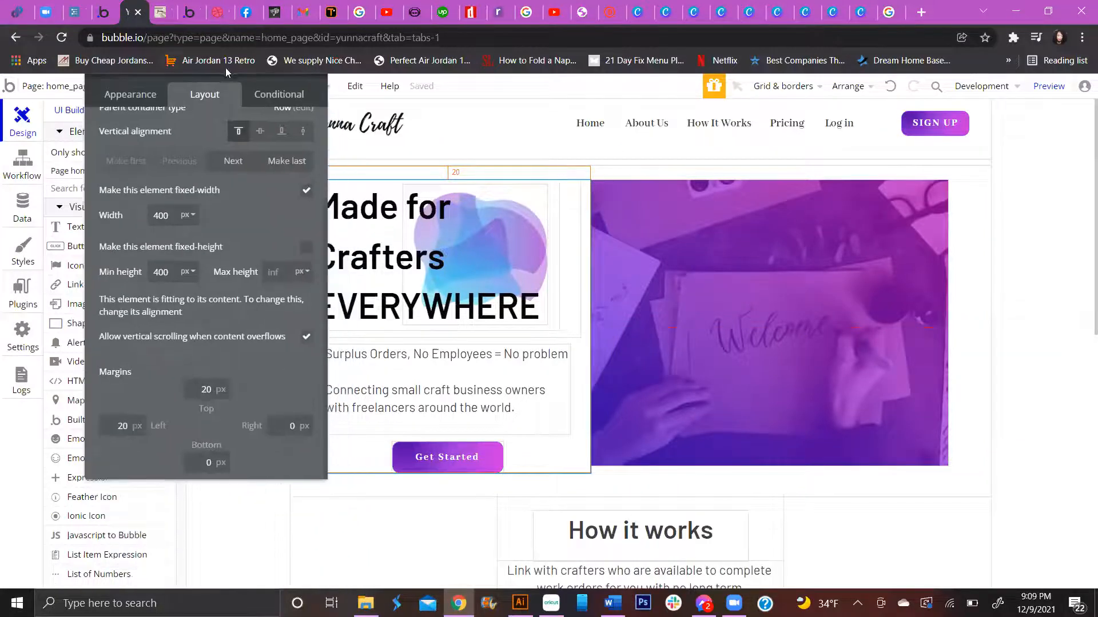
pyautogui.click(307, 192)
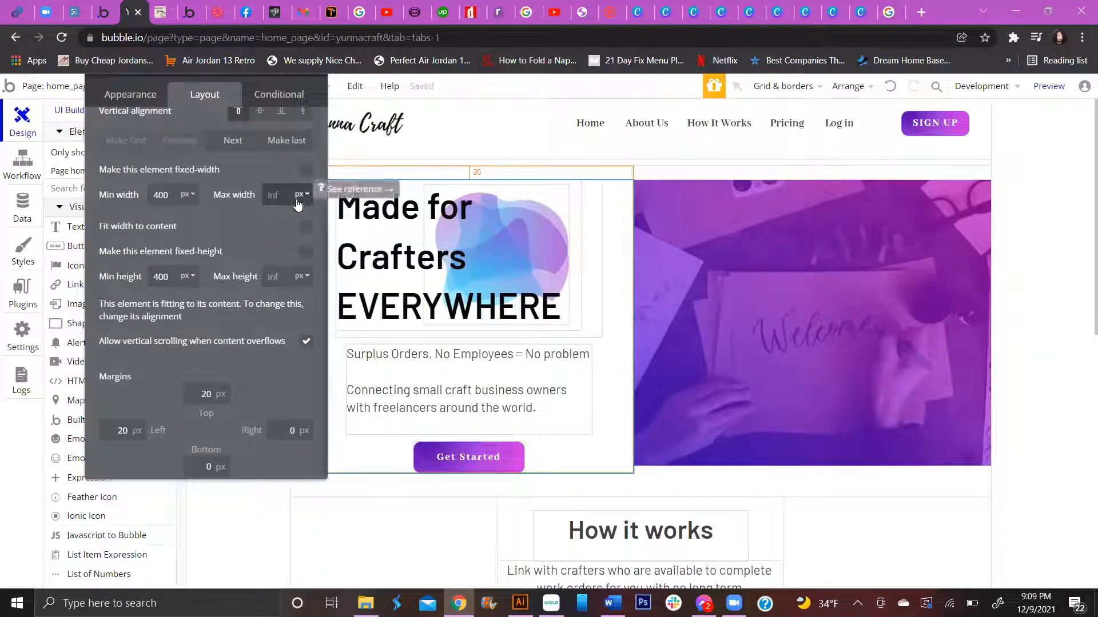
pyautogui.click(277, 194)
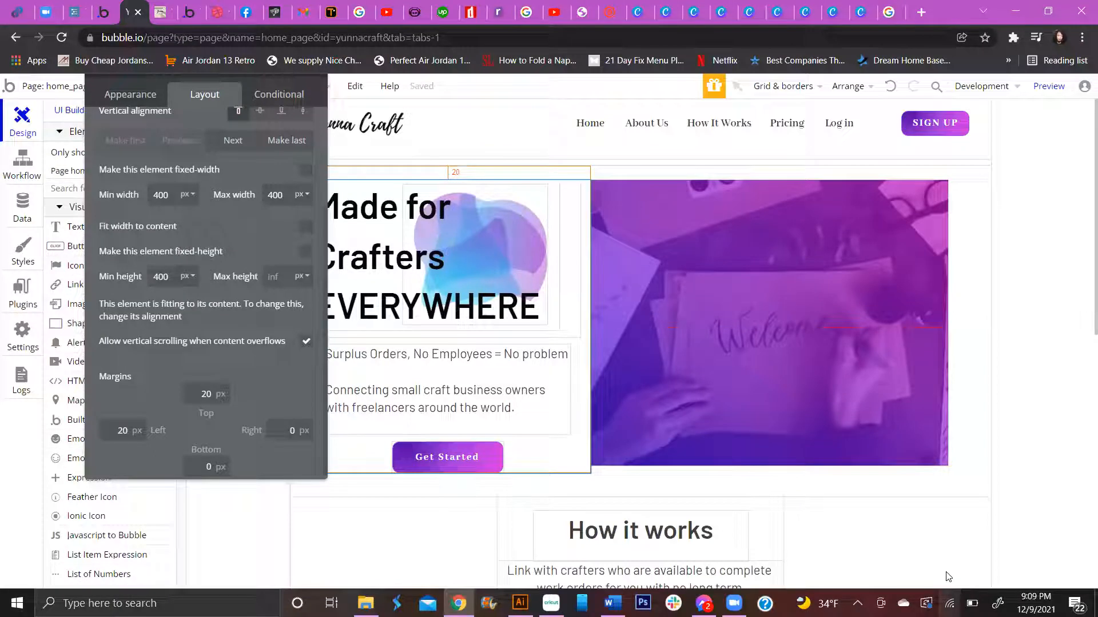
# Step: Select the hero section's Group A and examine its layout settings alongside the page sections
pyautogui.click(965, 390)
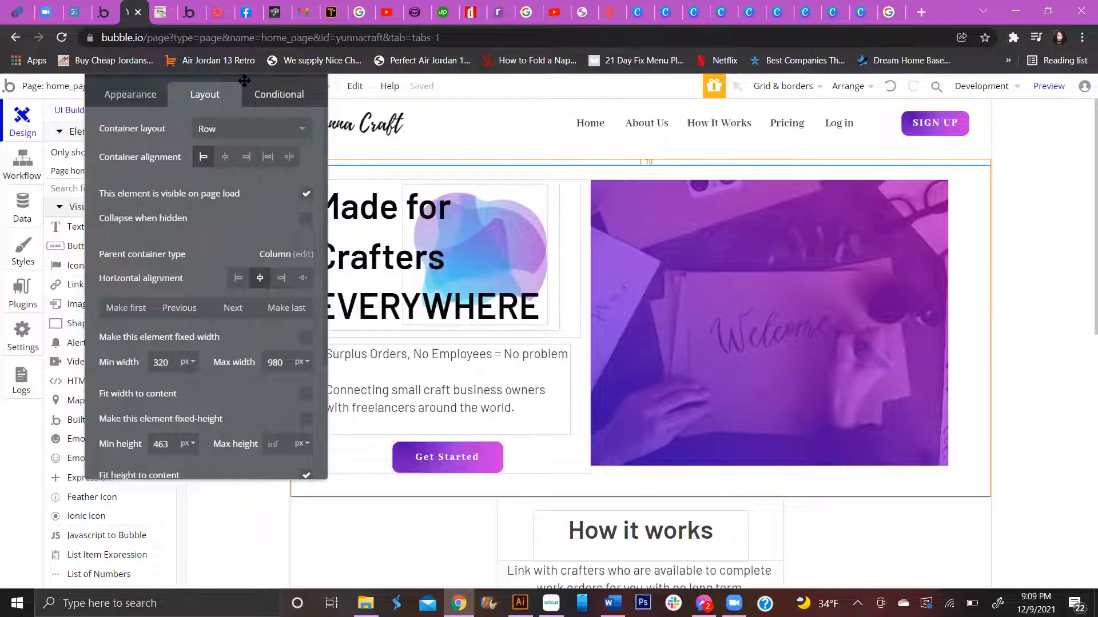
pyautogui.moveTo(248, 79); pyautogui.dragTo(596, 218)
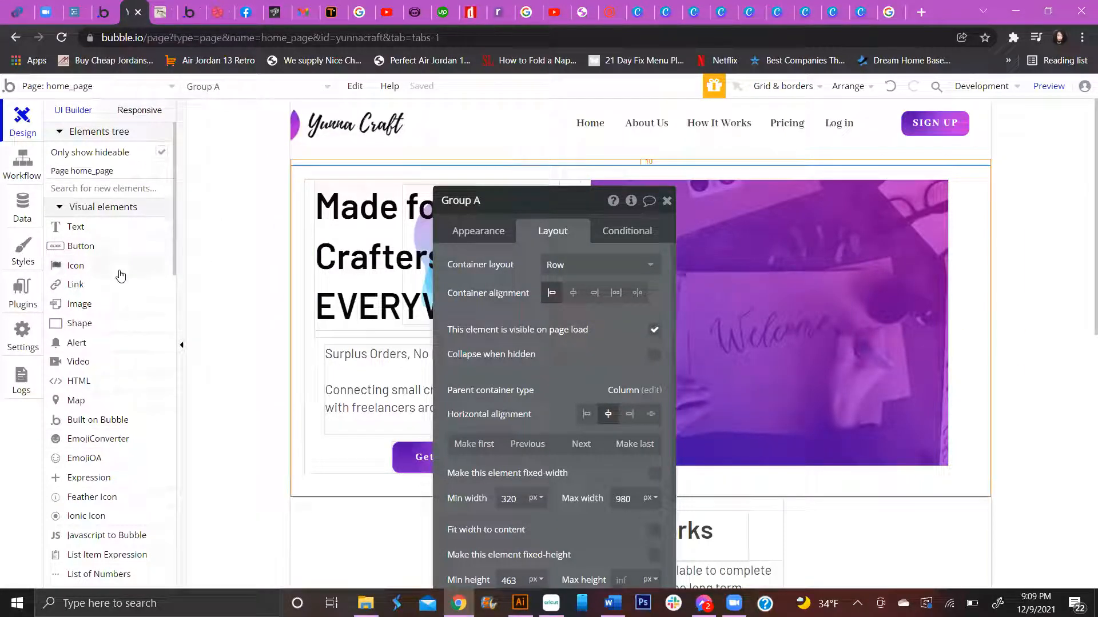
pyautogui.scroll(-4, 129, 317)
pyautogui.scroll(-2, 134, 379)
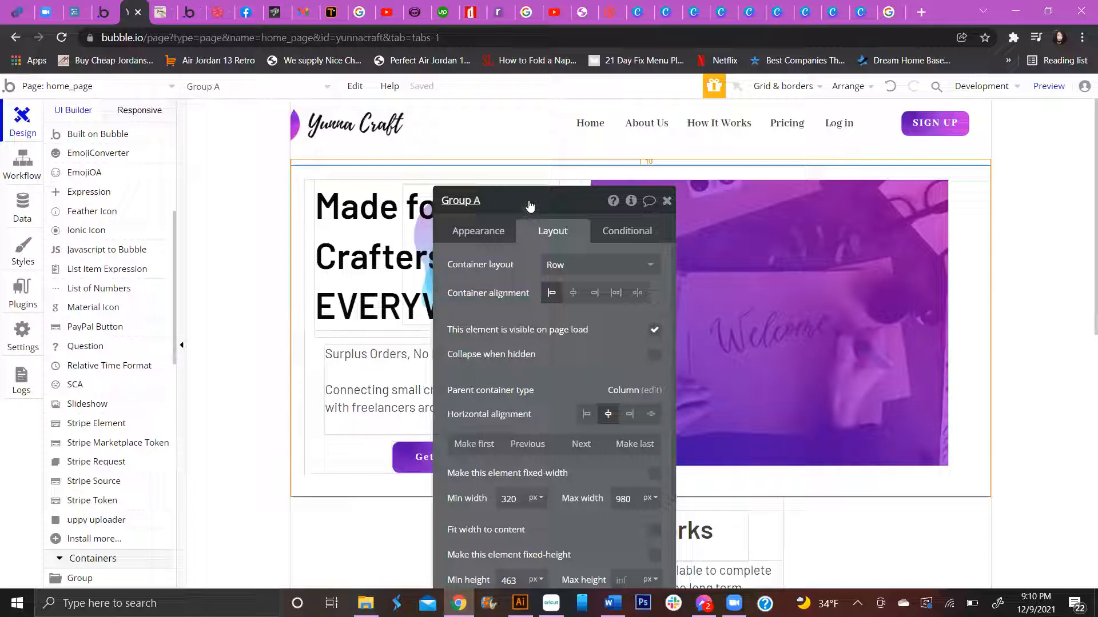
pyautogui.moveTo(530, 206); pyautogui.dragTo(720, 163)
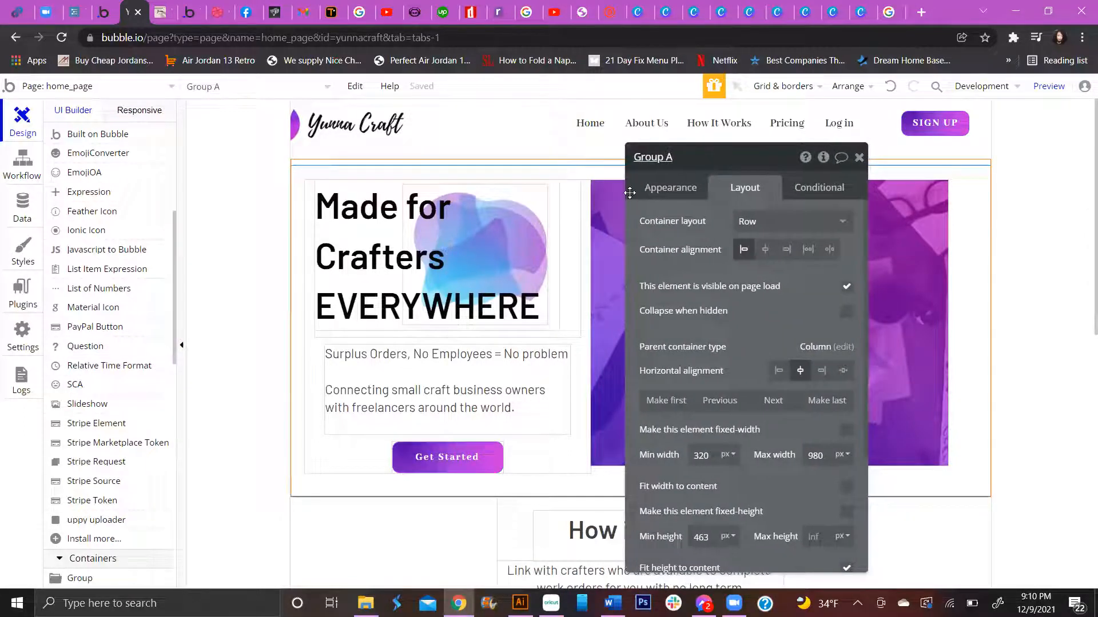
pyautogui.scroll(-2, 578, 360)
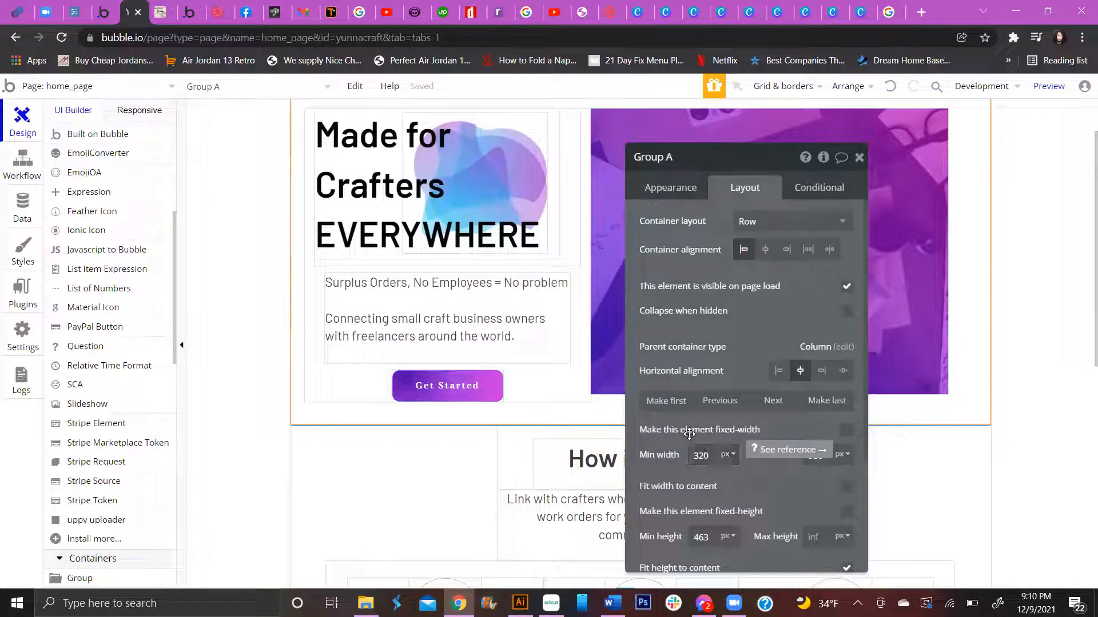
pyautogui.scroll(-3, 690, 430)
pyautogui.scroll(3, 691, 429)
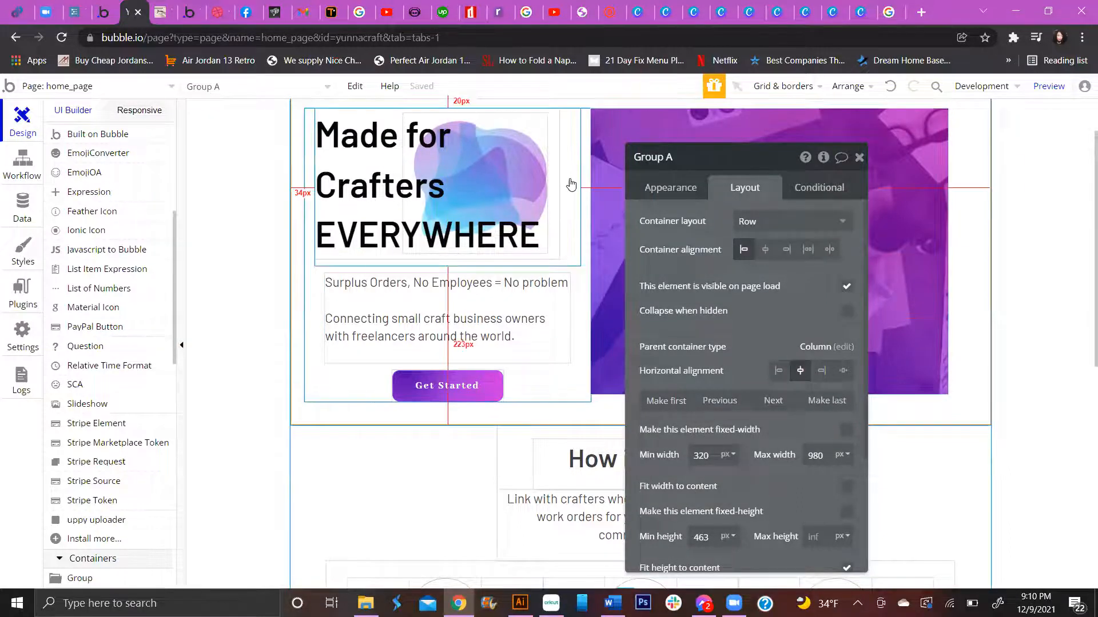
pyautogui.scroll(2, 571, 186)
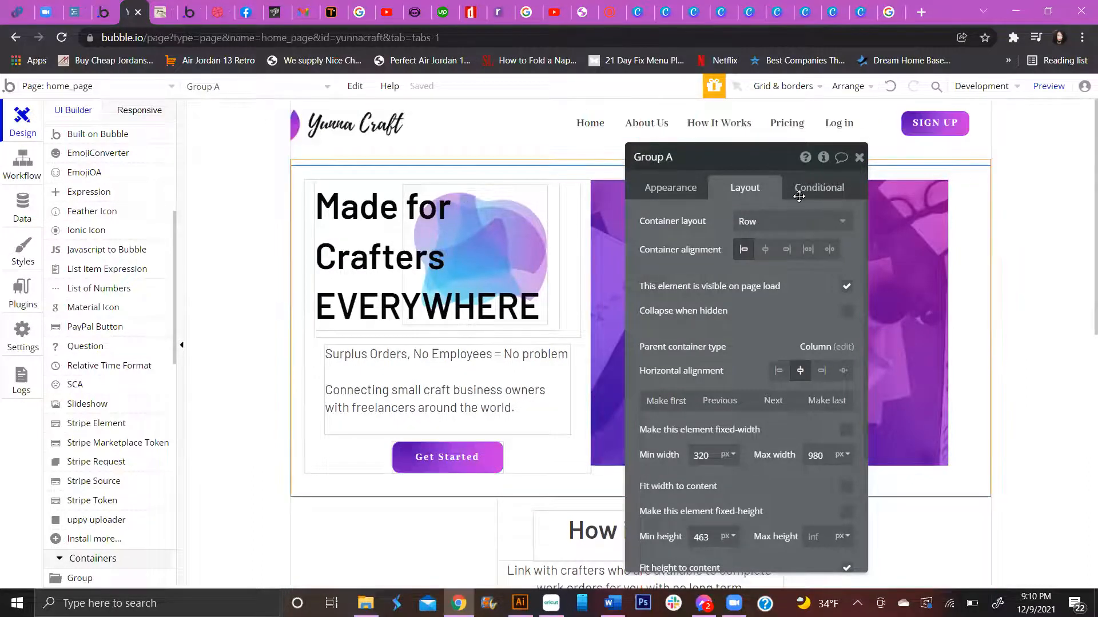
pyautogui.moveTo(721, 165); pyautogui.dragTo(682, 124)
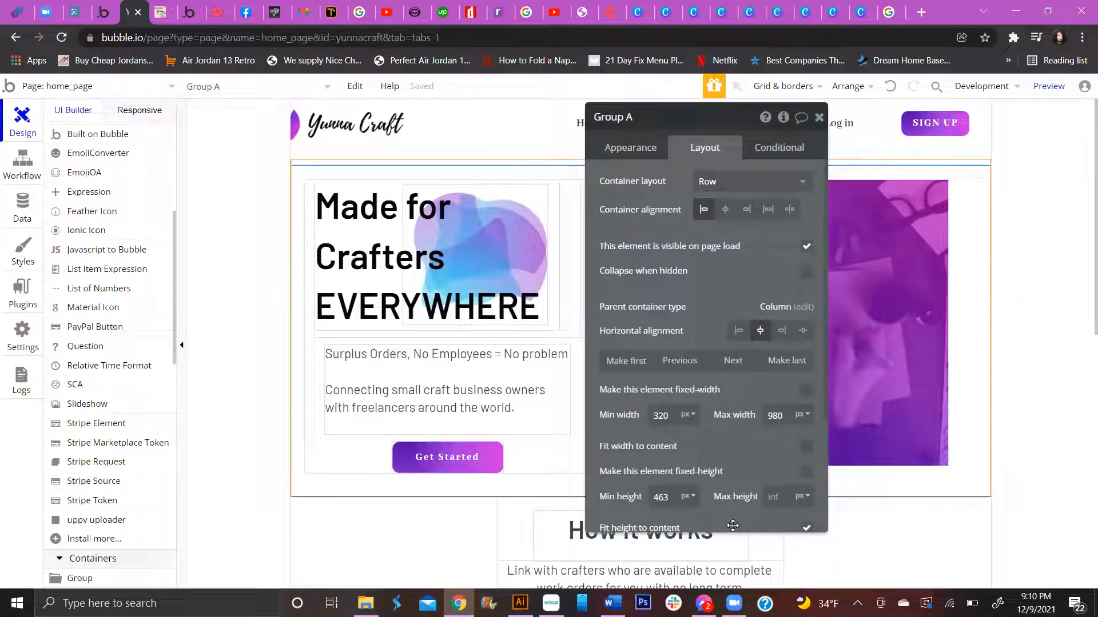
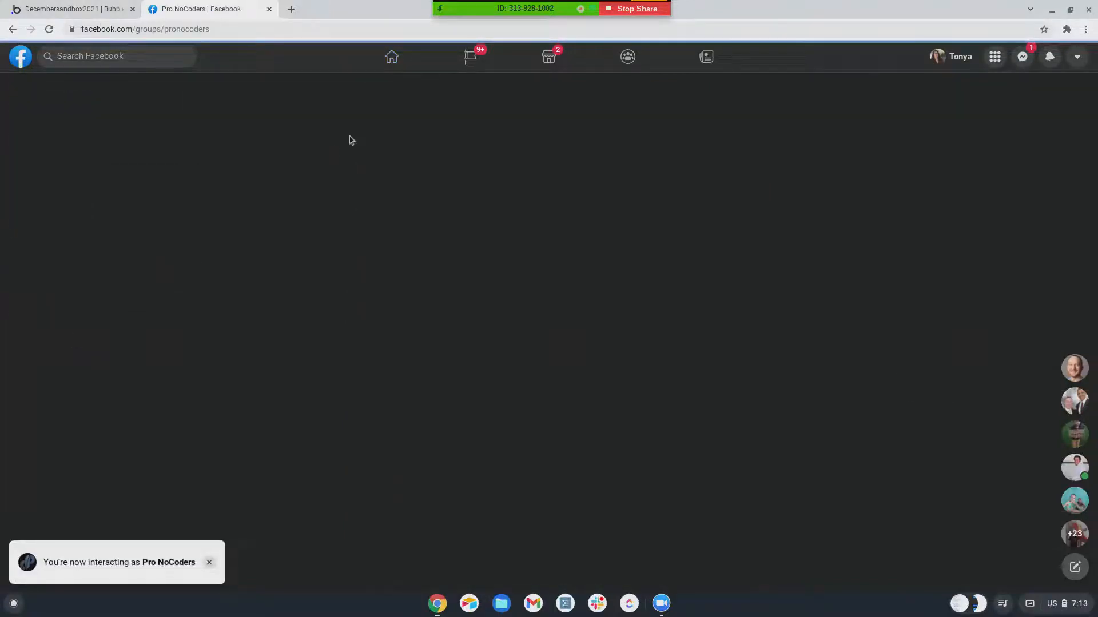
# Step: Look through the Bubble.io (Pro NoCoders) Facebook group feed and read the Ghosts of the Gold Fields post about mapping, geolocation and augmented reality
pyautogui.scroll(3, 391, 310)
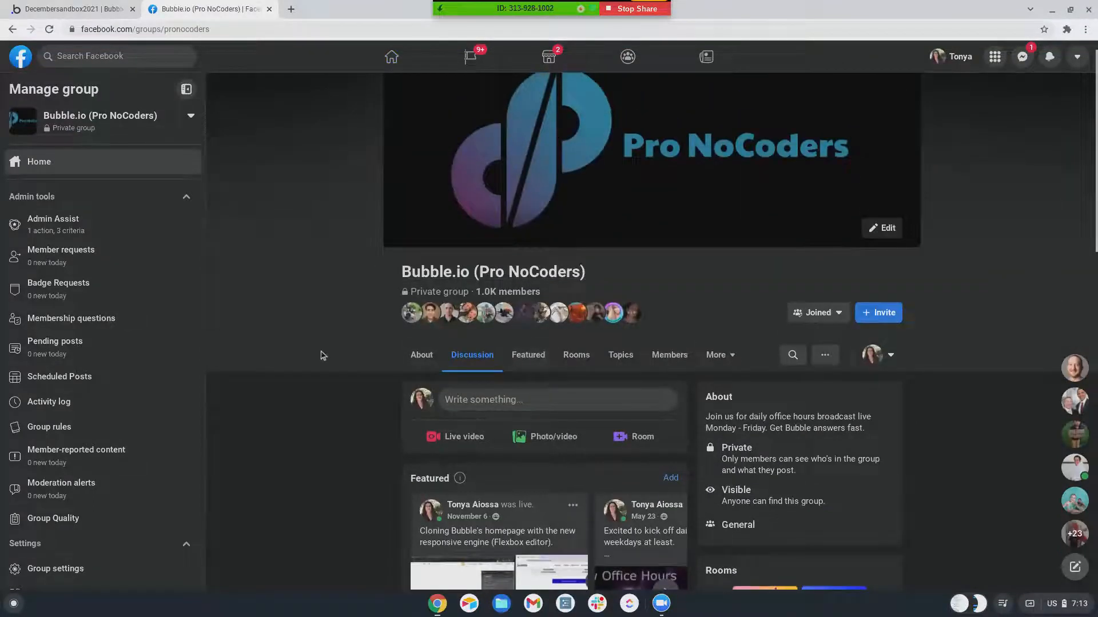
pyautogui.scroll(-1, 323, 351)
pyautogui.scroll(-10, 332, 347)
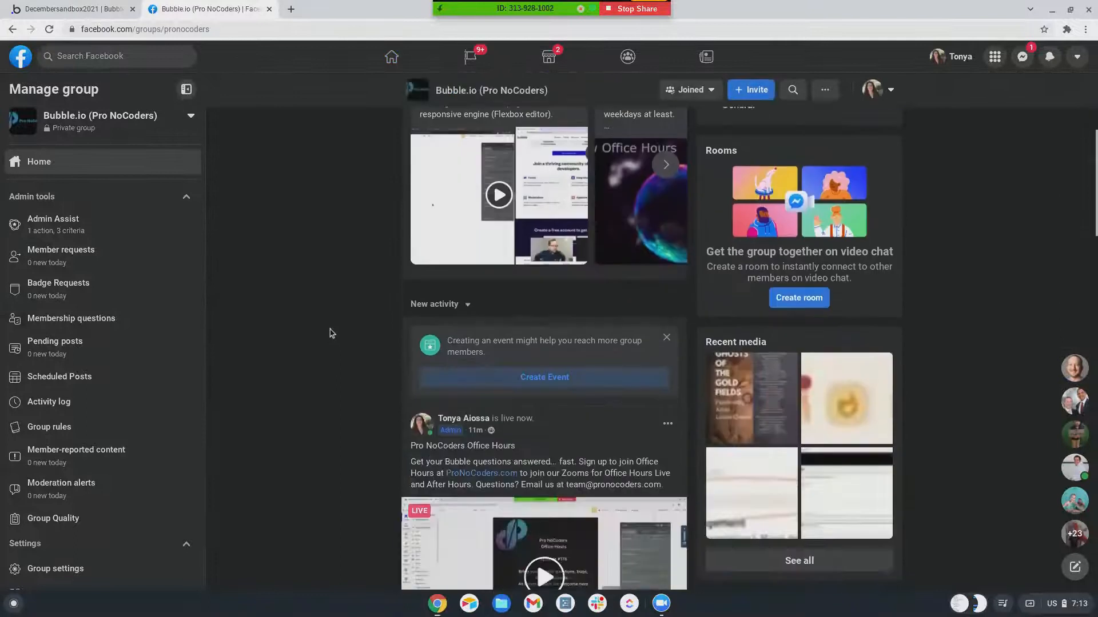
pyautogui.scroll(-3, 330, 333)
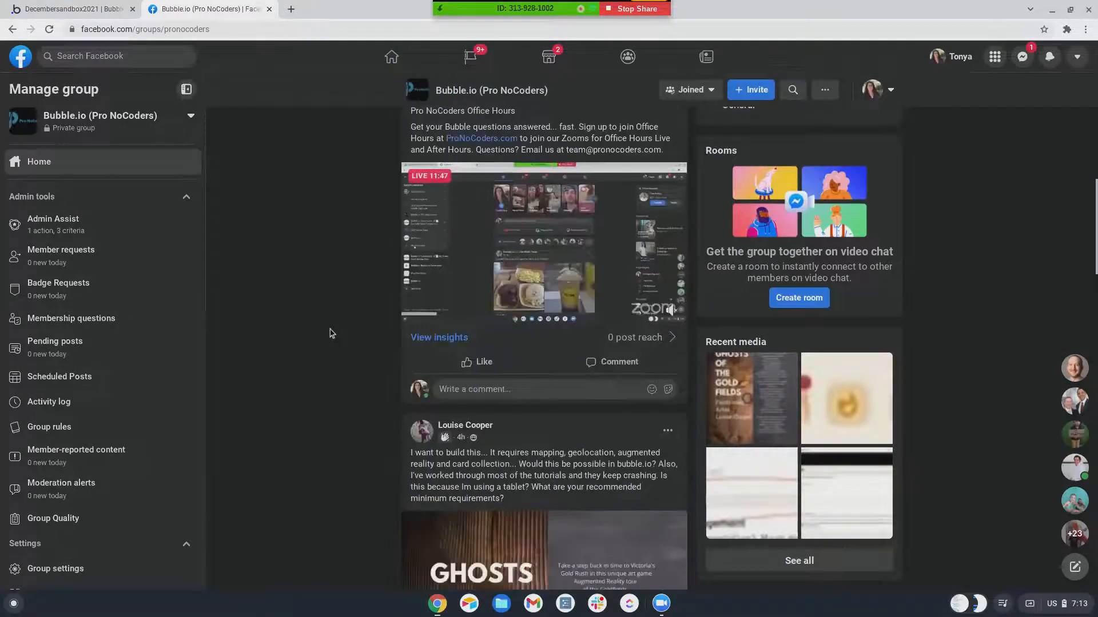
pyautogui.scroll(-4, 592, 176)
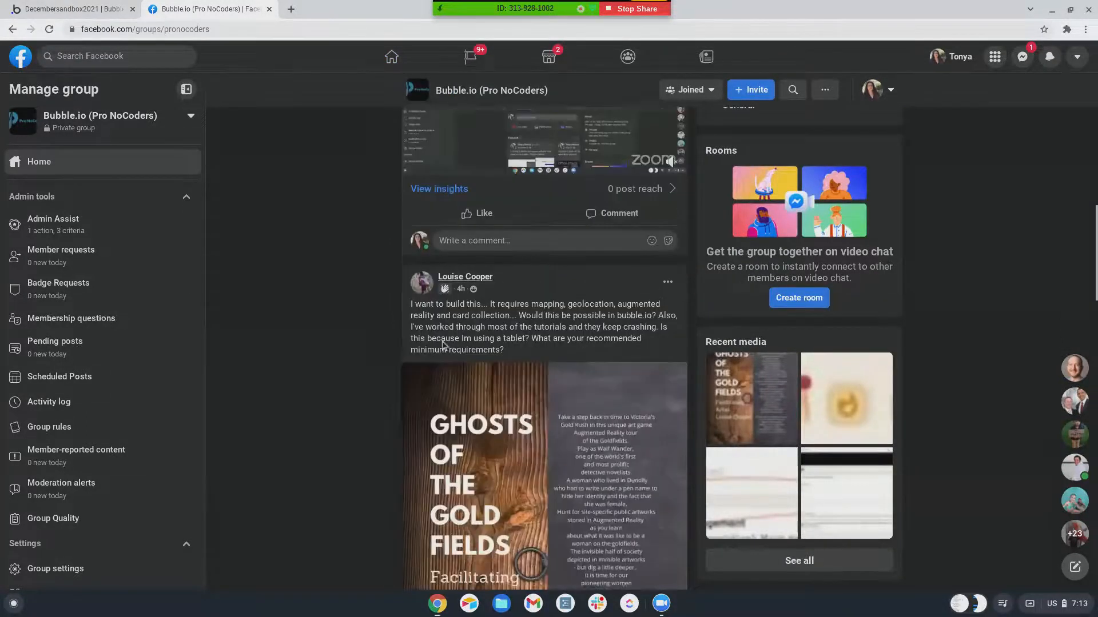
pyautogui.scroll(-1, 405, 412)
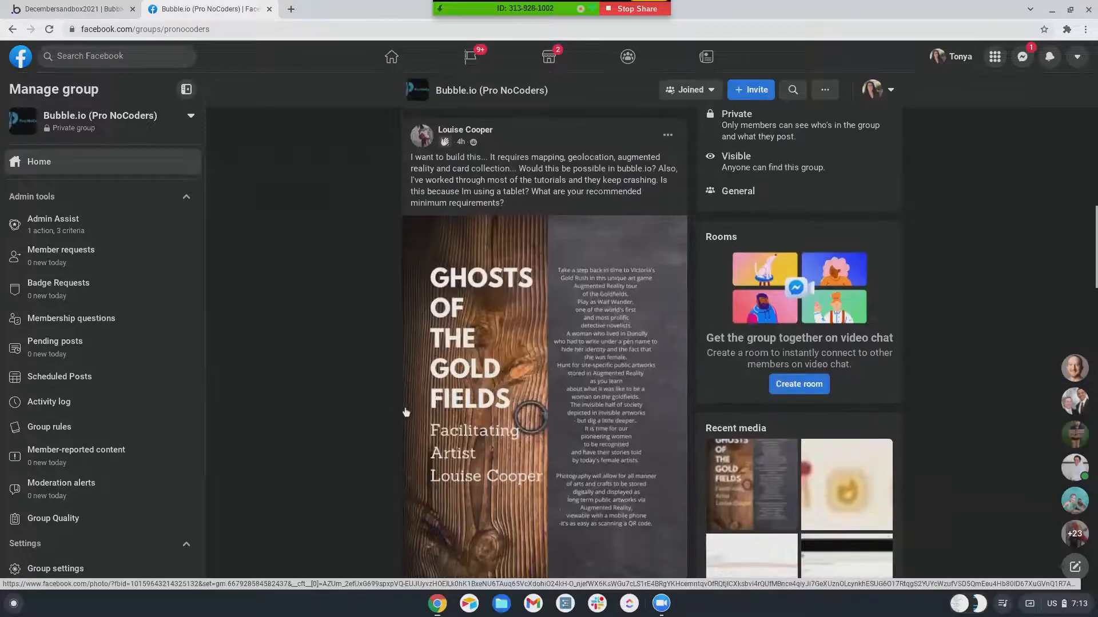
pyautogui.scroll(-1, 344, 348)
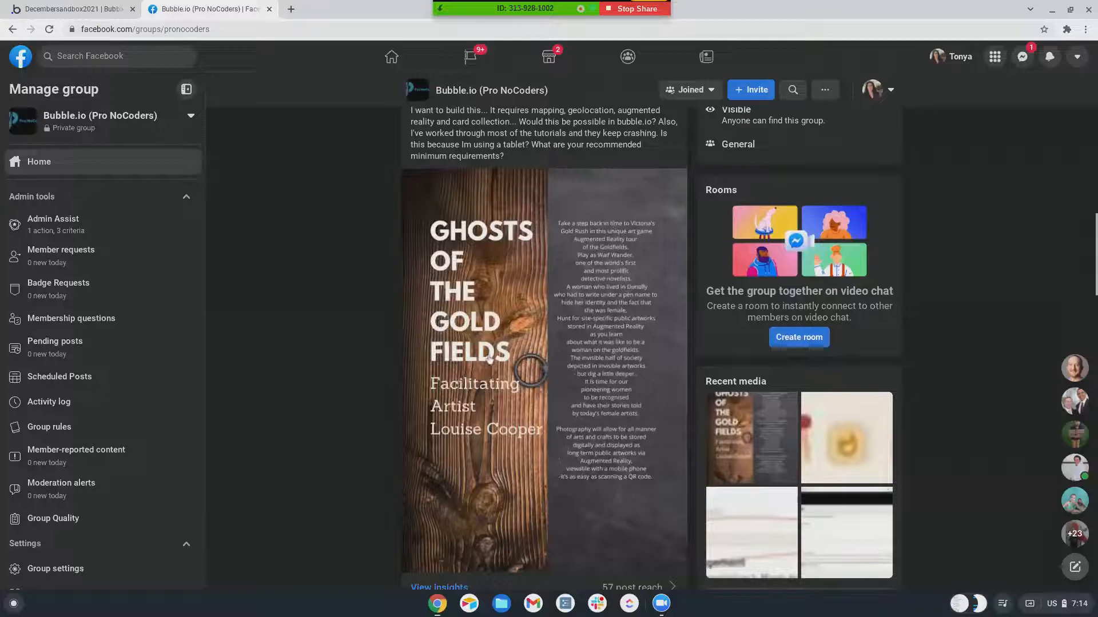
pyautogui.scroll(-2, 509, 320)
pyautogui.scroll(1, 510, 319)
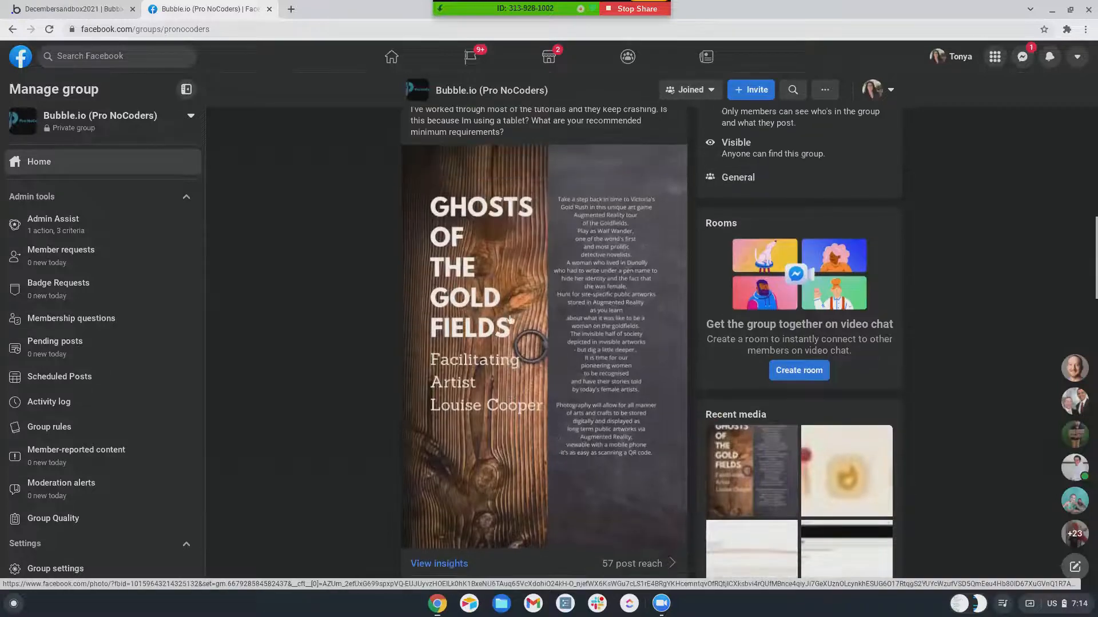
pyautogui.scroll(2, 509, 320)
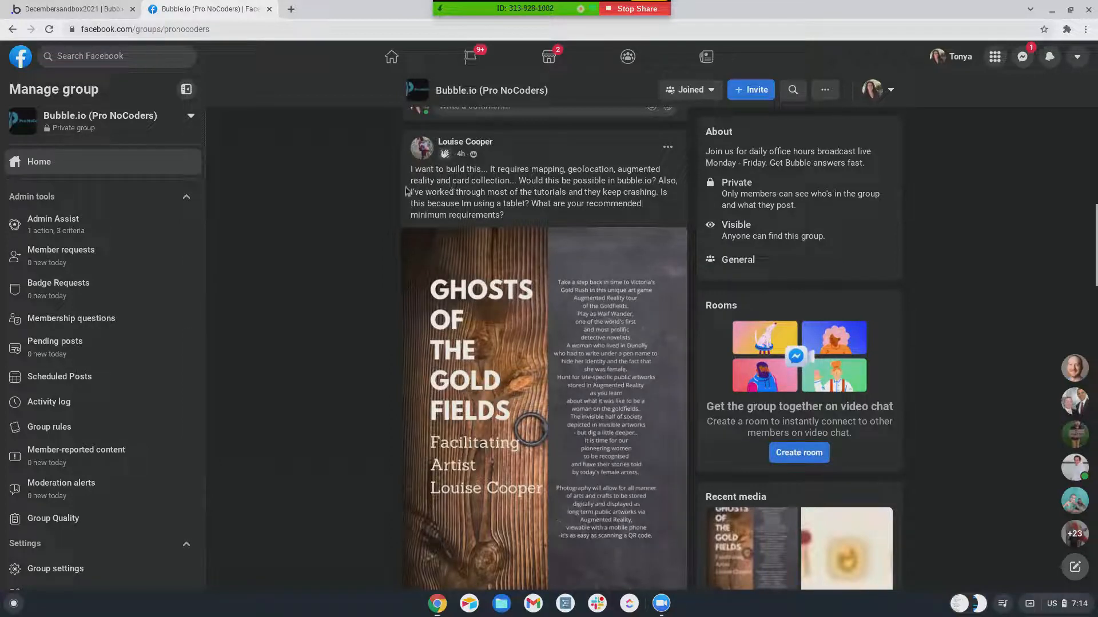
pyautogui.scroll(-1, 515, 306)
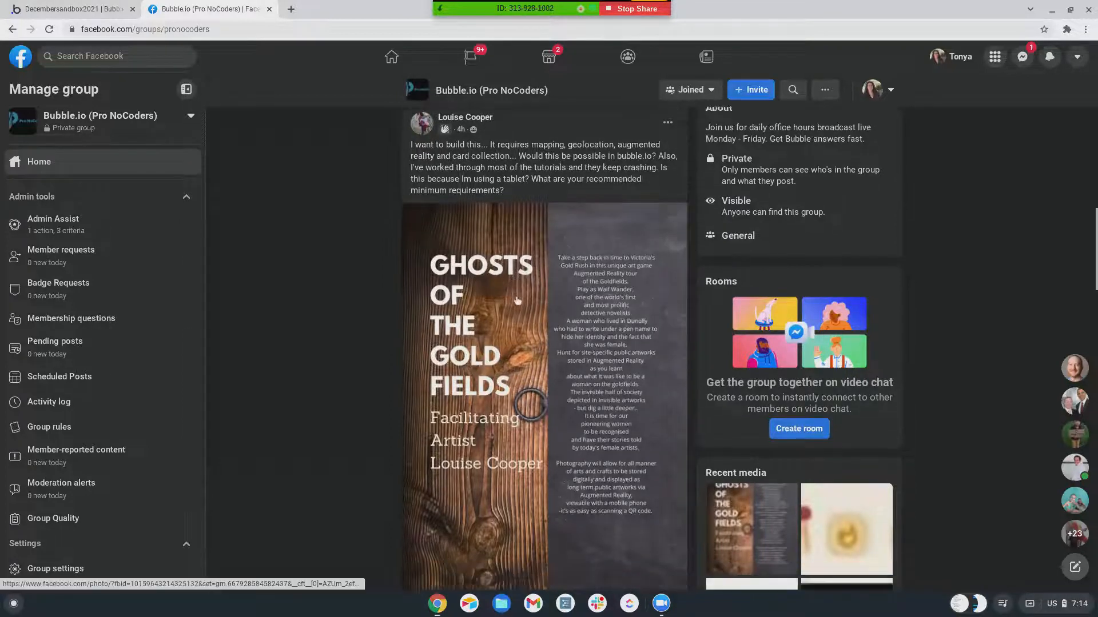
pyautogui.scroll(-8, 335, 352)
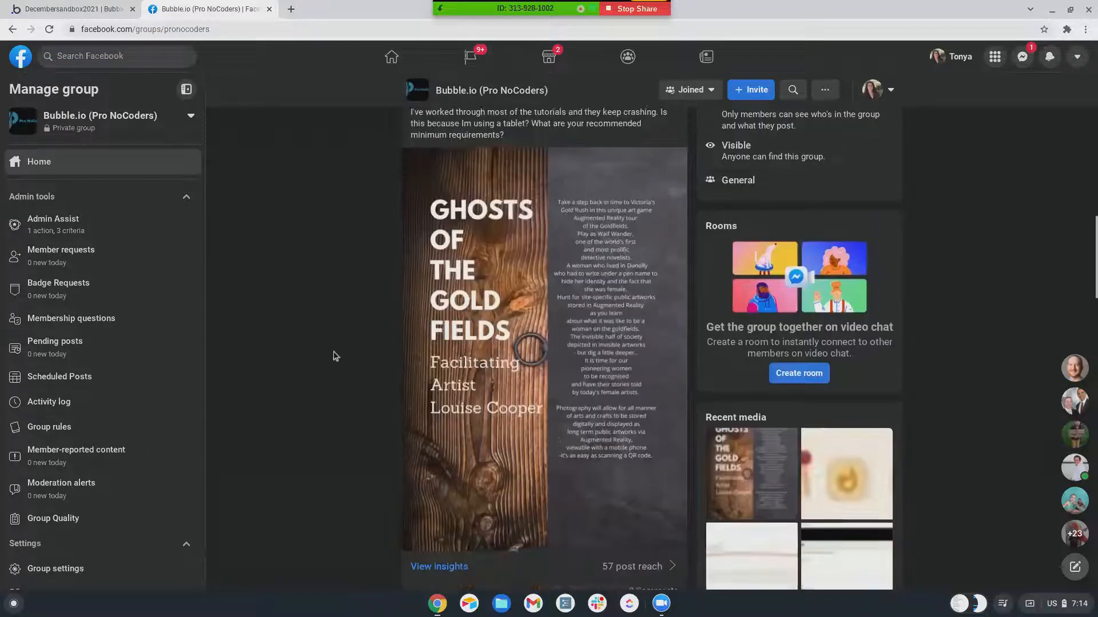
pyautogui.scroll(-3, 334, 351)
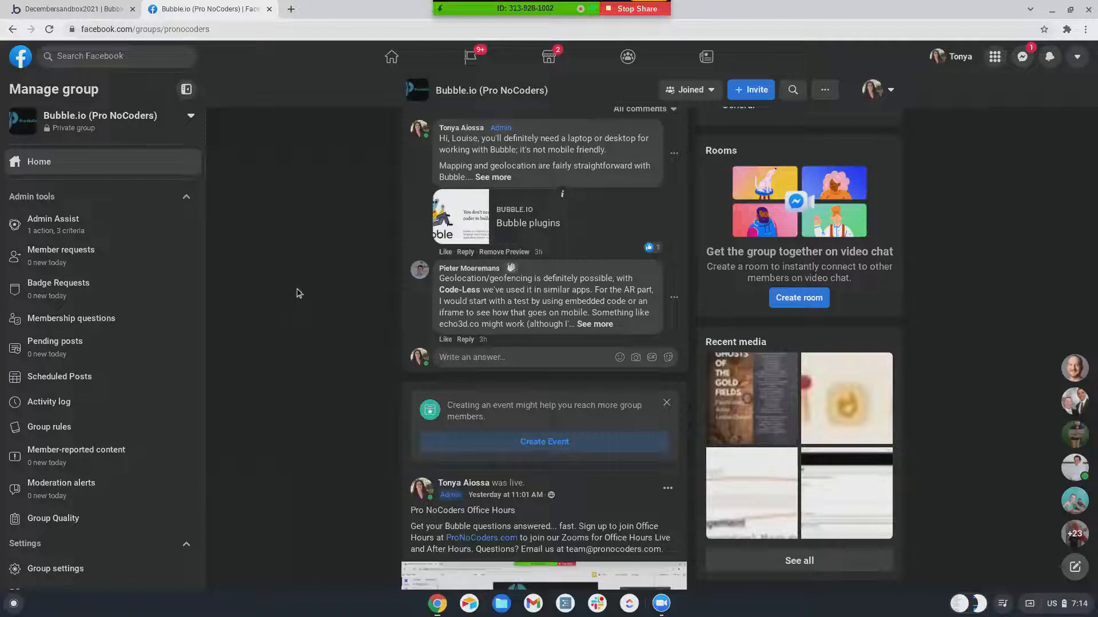
# Step: Expand the admin's comment under the post in full and read its advice on AR plugins and the forum
pyautogui.click(485, 178)
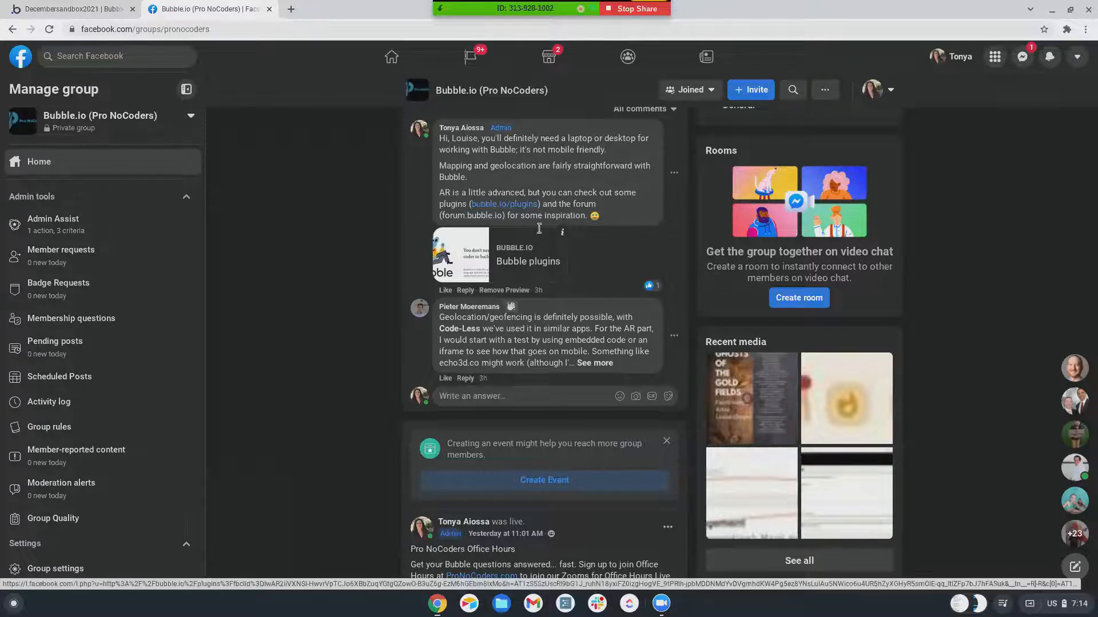
pyautogui.scroll(-1, 350, 263)
pyautogui.scroll(-1, 350, 263)
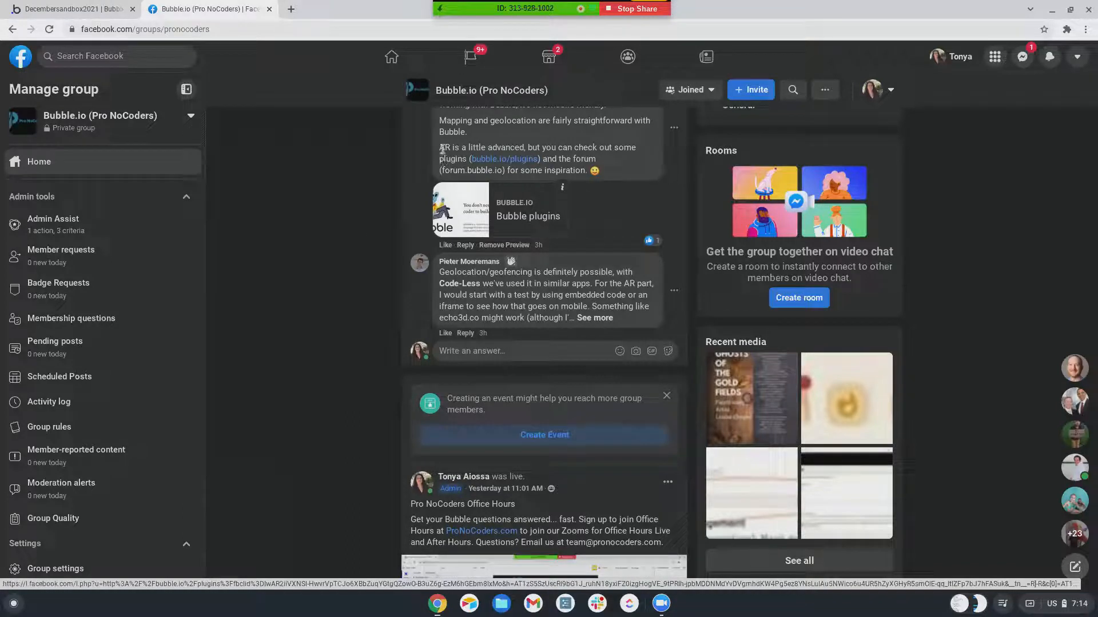
pyautogui.moveTo(441, 148)
pyautogui.mouseDown()
pyautogui.moveTo(574, 151)
pyautogui.moveTo(453, 150)
pyautogui.mouseUp()
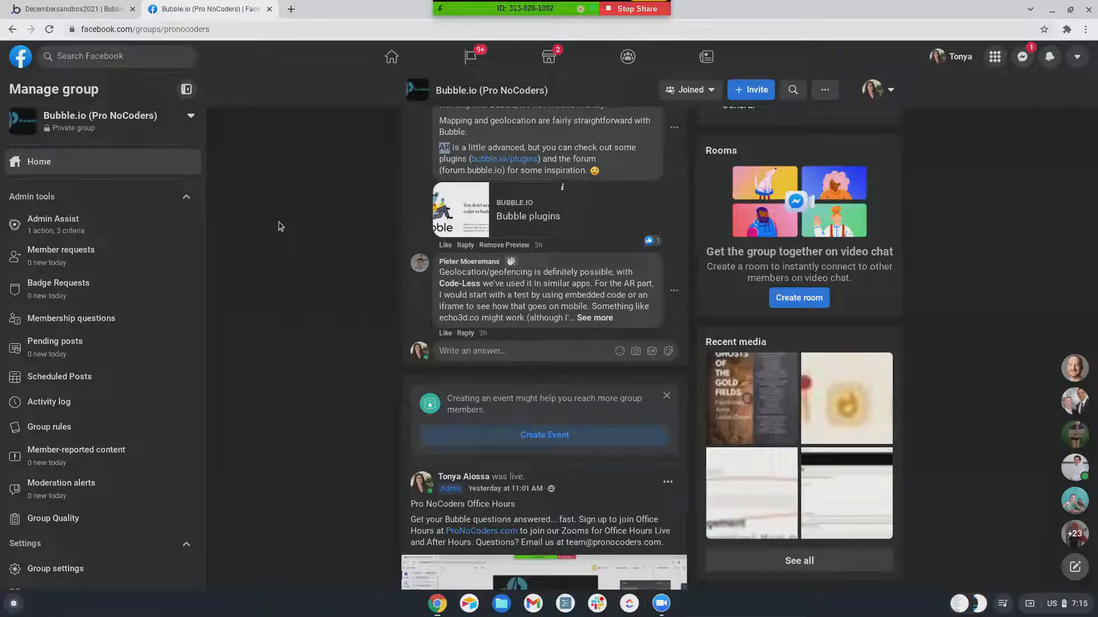
pyautogui.scroll(1, 280, 227)
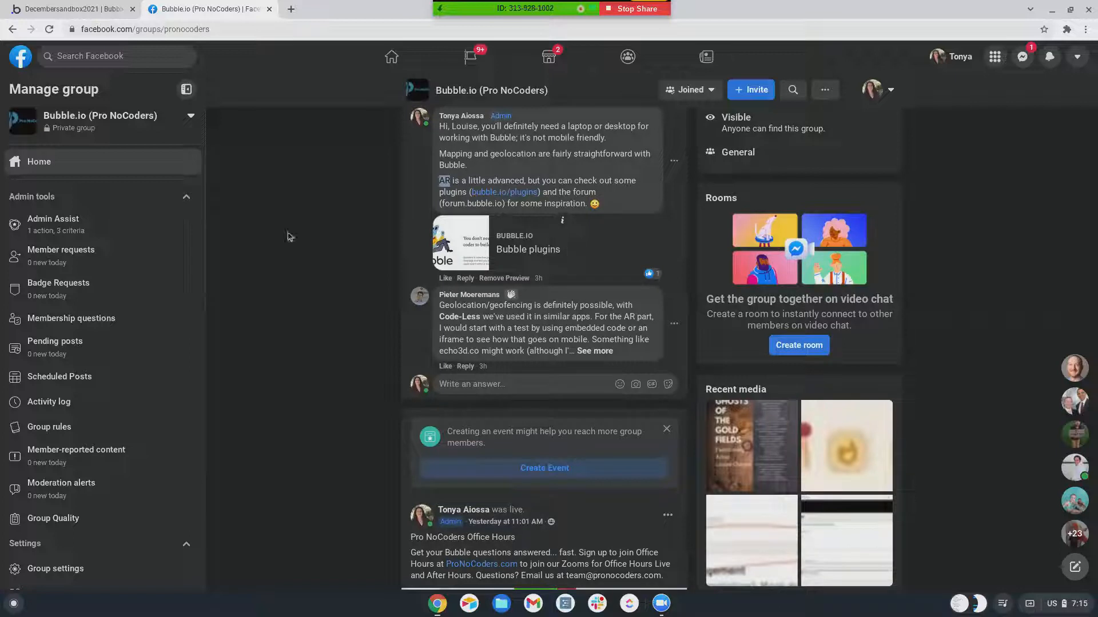
# Step: Give the geolocation/geofencing comment a Love reaction and expand its full text
pyautogui.moveTo(447, 369)
pyautogui.click(470, 347)
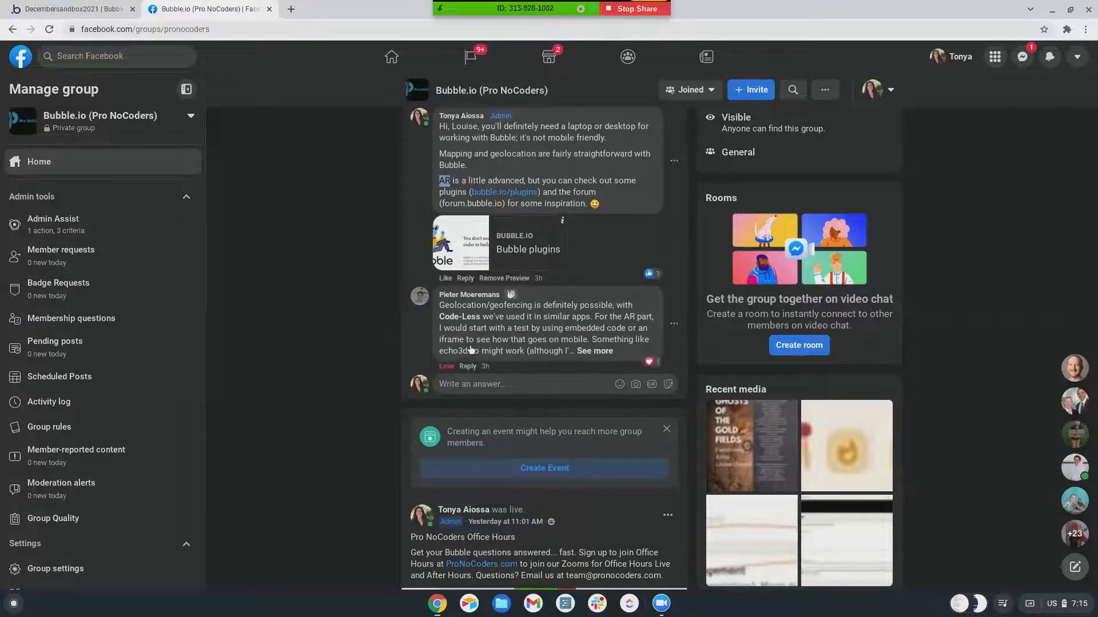
pyautogui.click(596, 351)
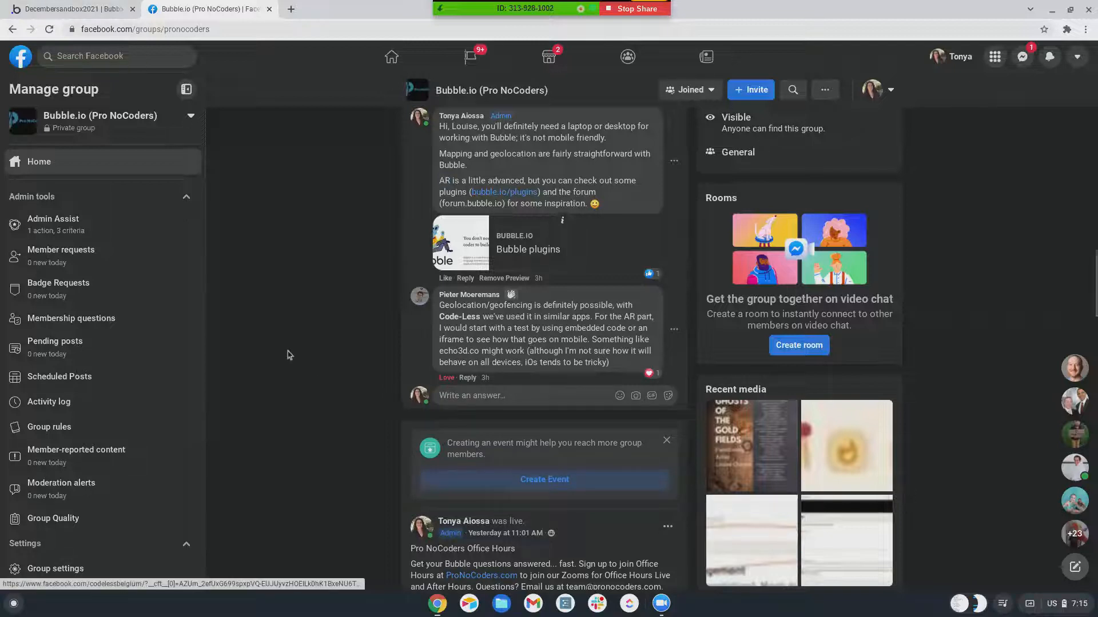
# Step: Review the comment thread and continue down the feed to the previous Pro NoCoders Office Hours post
pyautogui.scroll(-1, 303, 337)
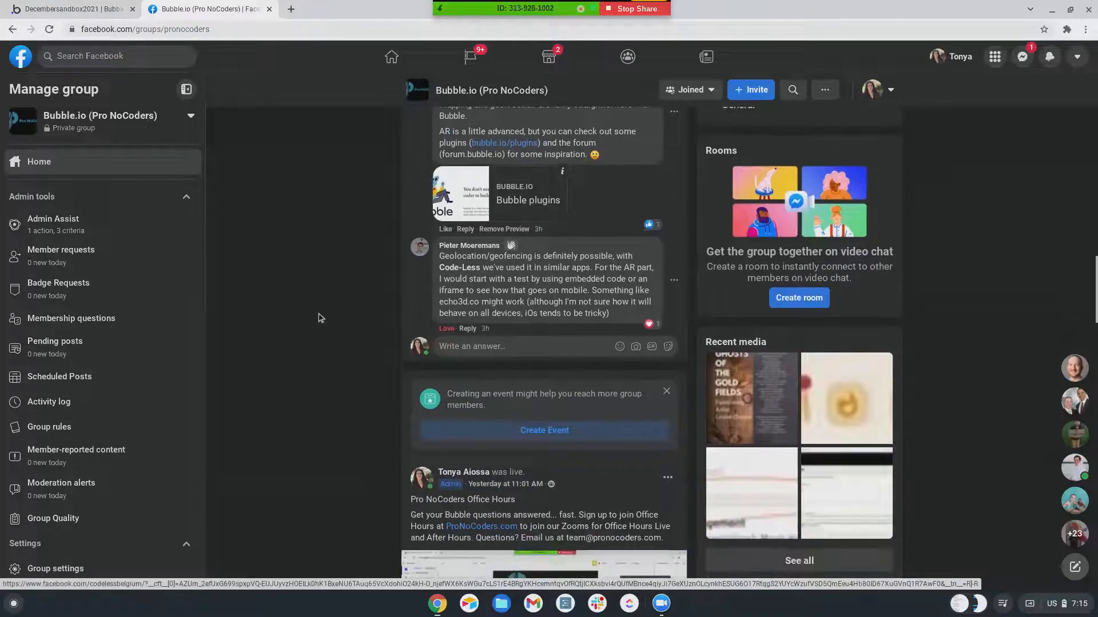
pyautogui.scroll(1, 320, 318)
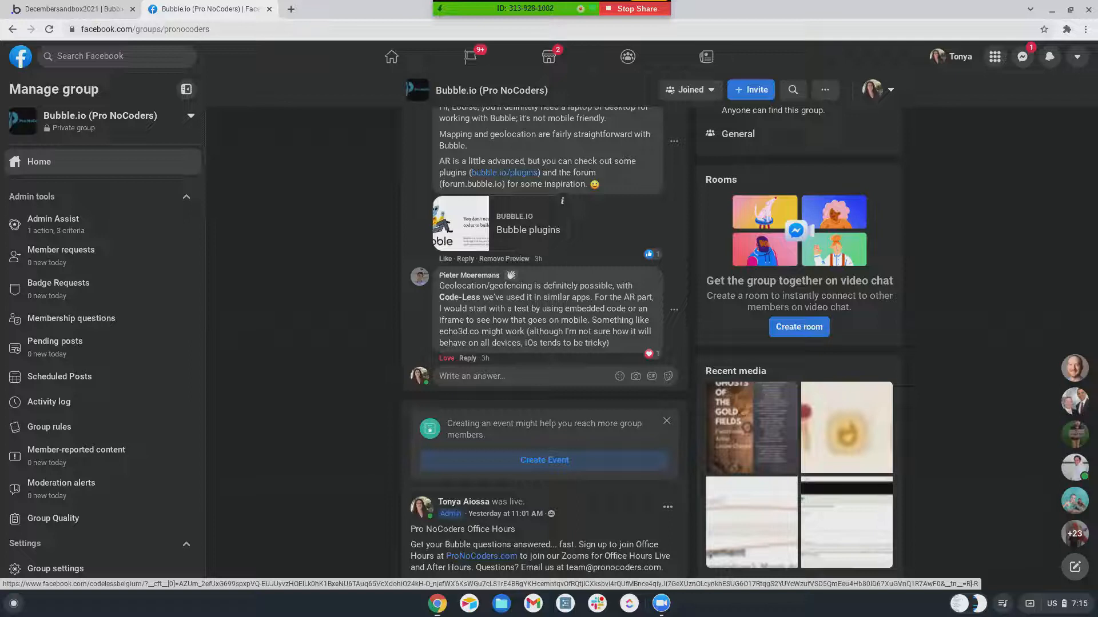
pyautogui.scroll(-1, 320, 315)
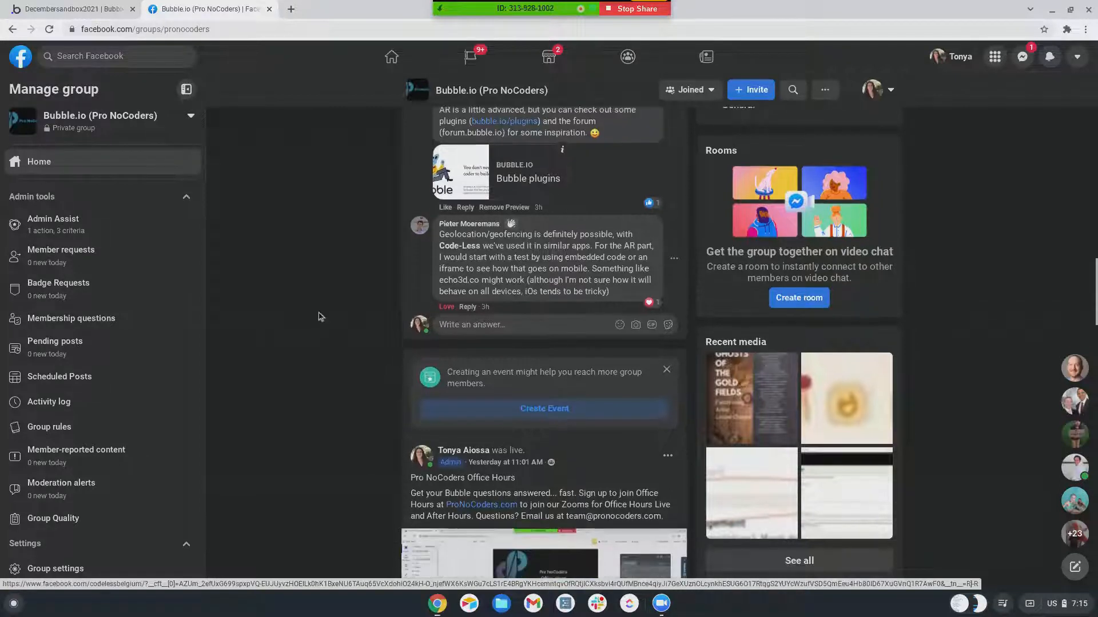
pyautogui.scroll(-3, 320, 315)
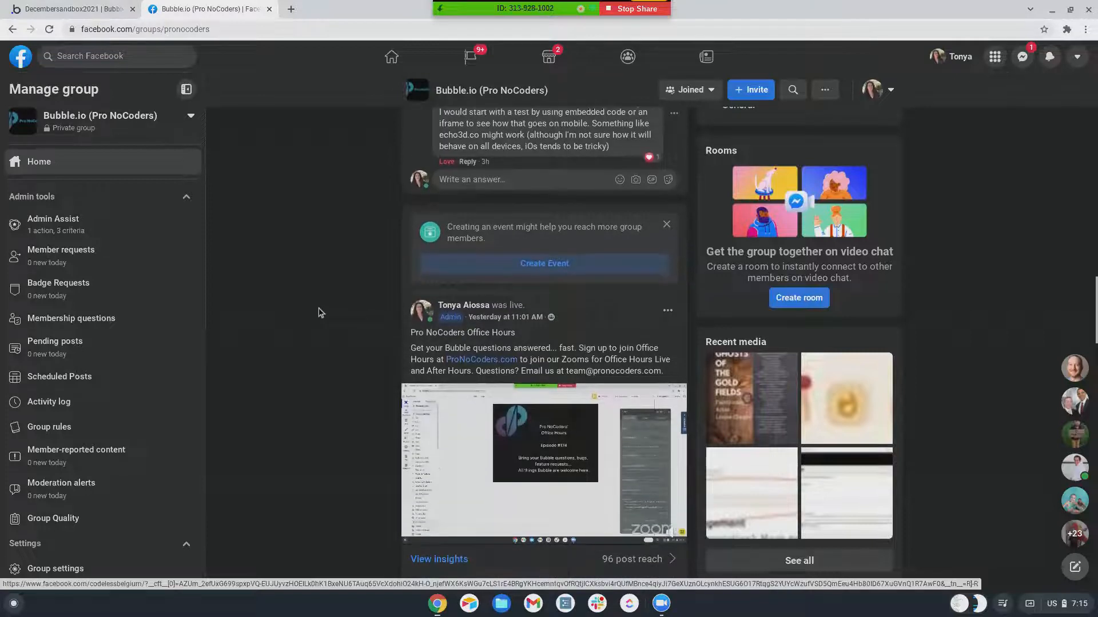
pyautogui.scroll(3, 320, 313)
pyautogui.scroll(2, 320, 313)
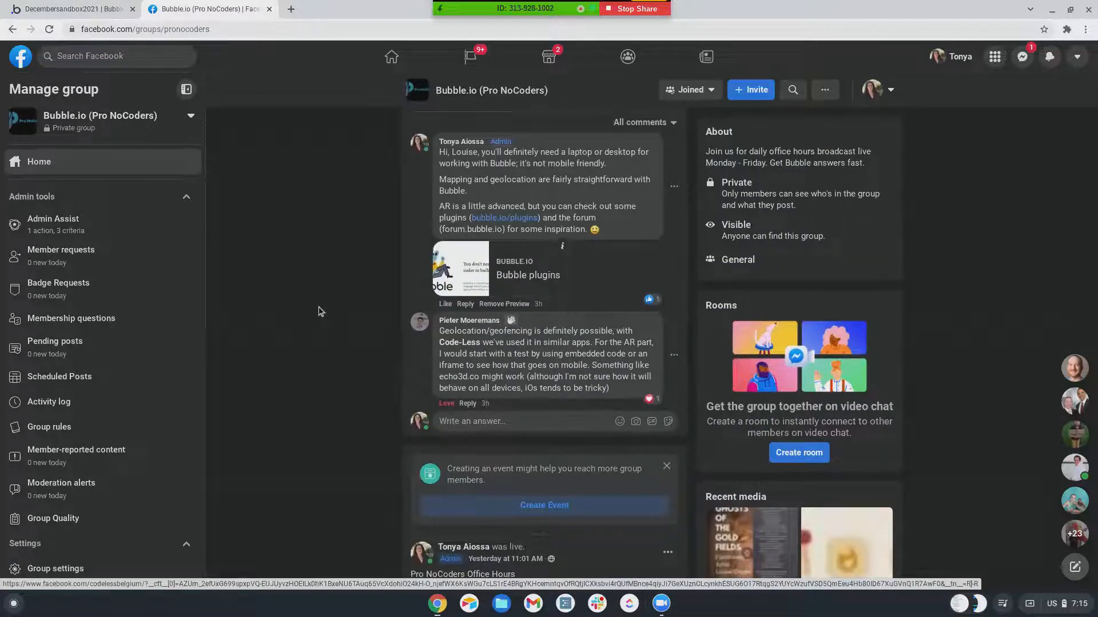
pyautogui.scroll(-3, 319, 311)
pyautogui.scroll(-10, 320, 310)
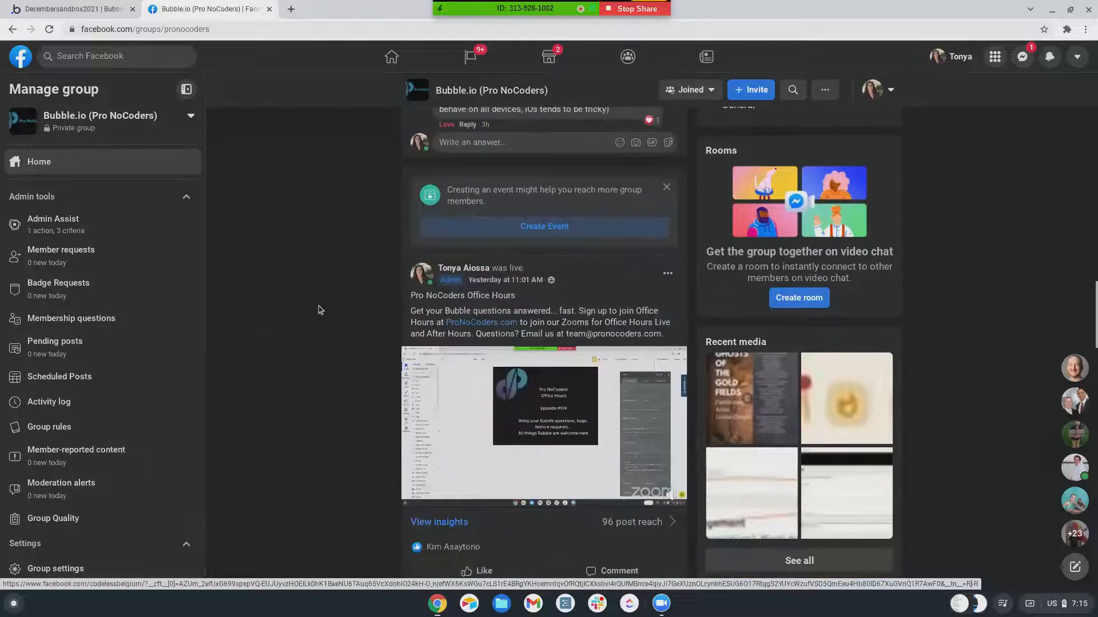
# Step: Review the feed's report-generation question and the Converting Numbers to Time post, highlighting its example values 1000 and 0000
pyautogui.scroll(-1, 320, 310)
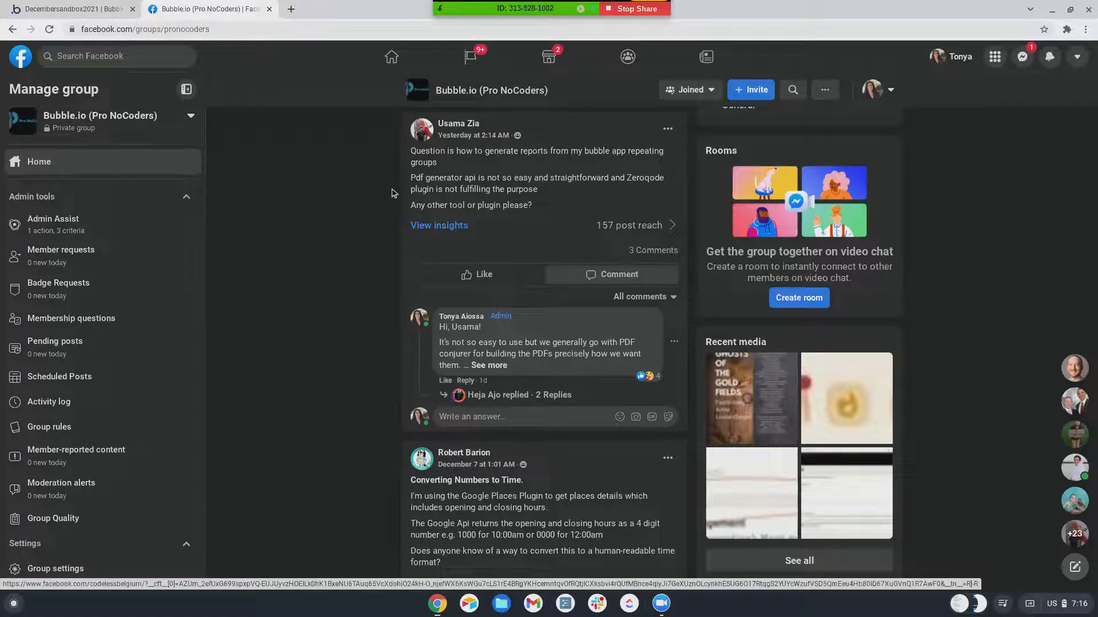
pyautogui.scroll(-5, 388, 211)
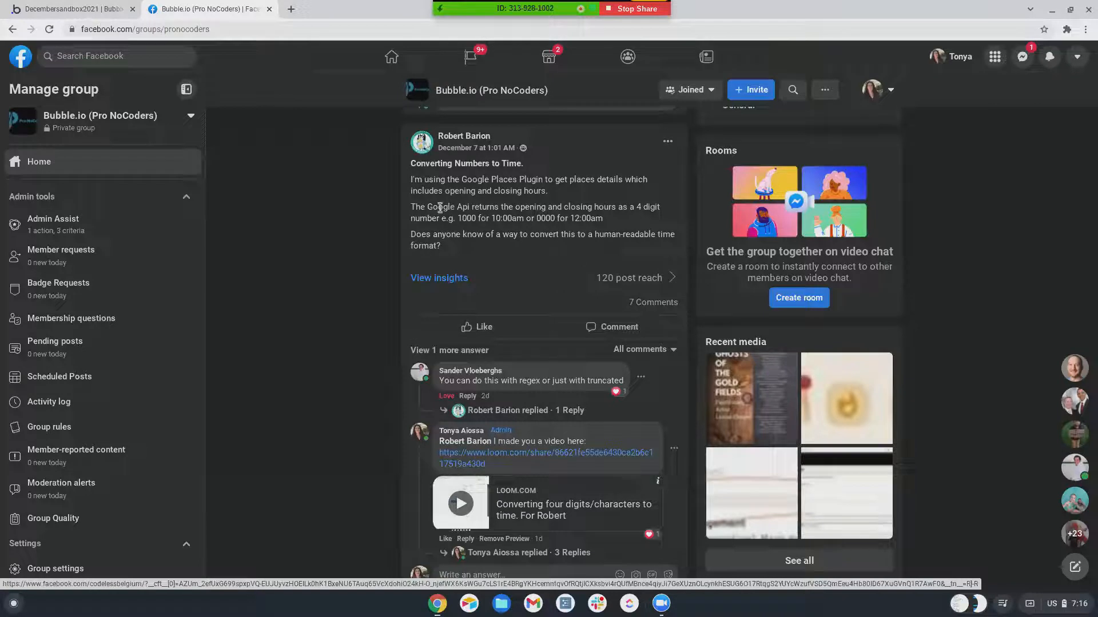
pyautogui.moveTo(457, 218); pyautogui.dragTo(474, 216)
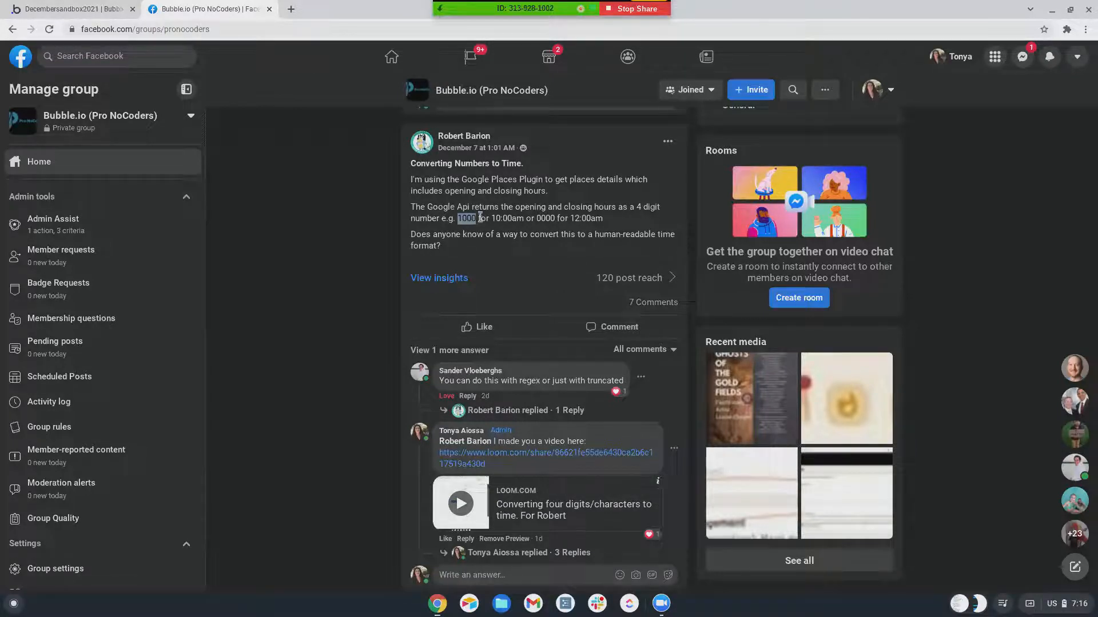
pyautogui.doubleClick(538, 219)
pyautogui.scroll(1, 353, 396)
pyautogui.scroll(-1, 354, 396)
pyautogui.scroll(-2, 354, 396)
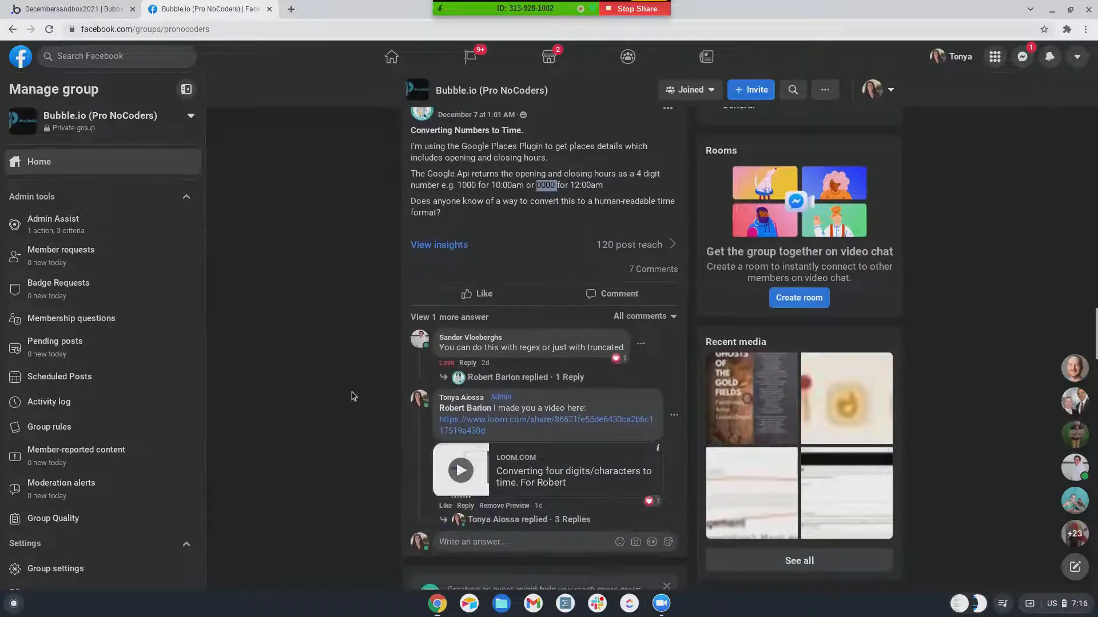
pyautogui.scroll(3, 353, 394)
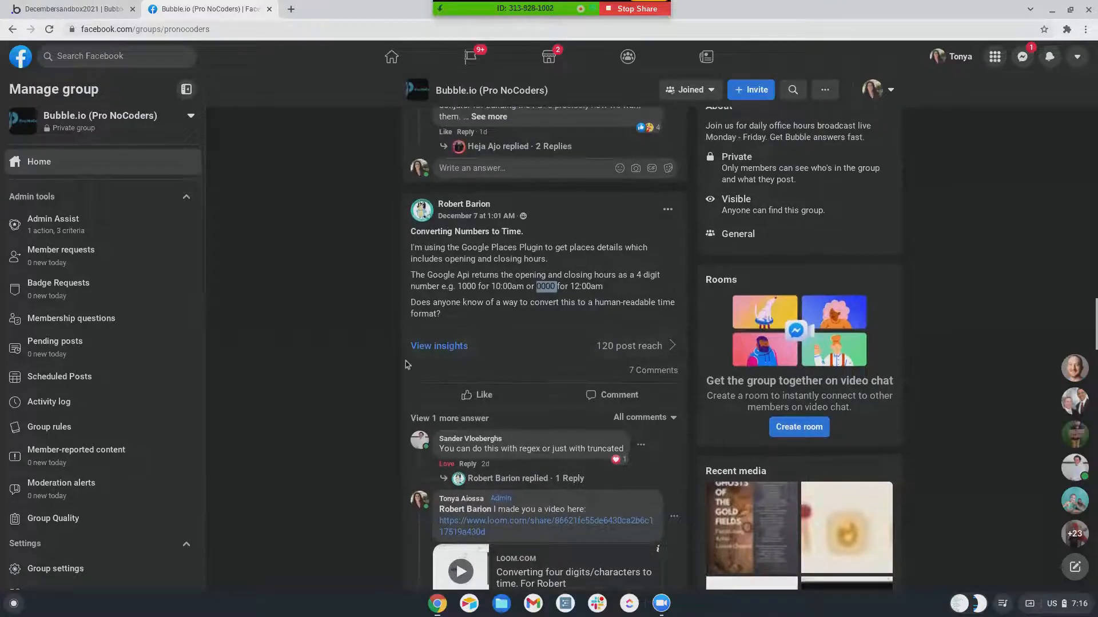
# Step: Switch to the Bubble editor and open the create_at_stuff page
pyautogui.click(50, 10)
pyautogui.click(37, 50)
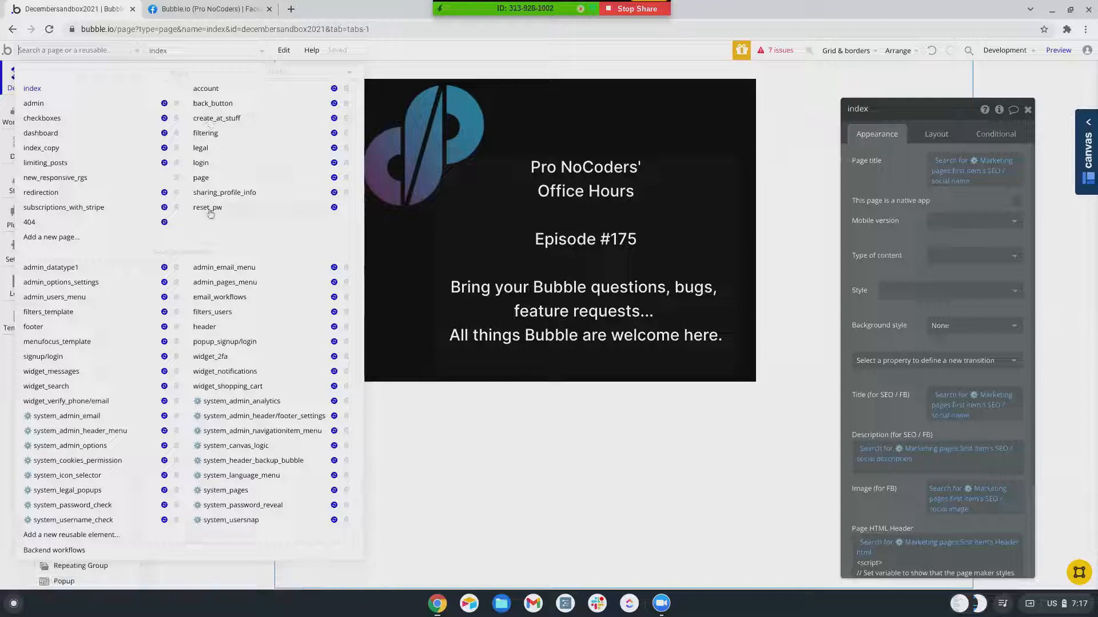
pyautogui.moveTo(37, 209)
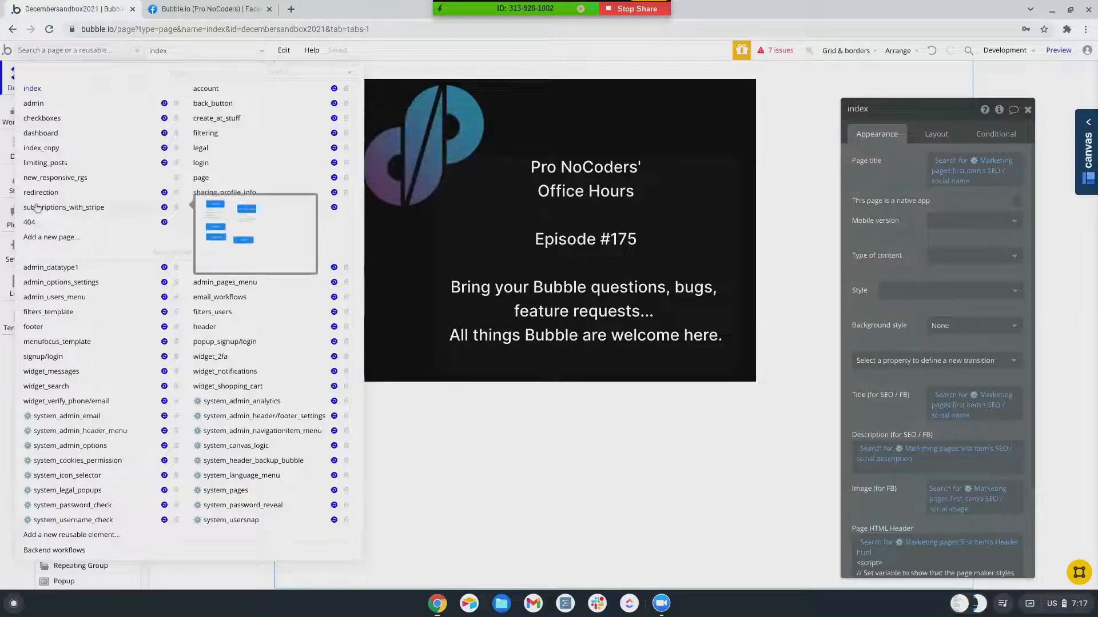
pyautogui.click(213, 120)
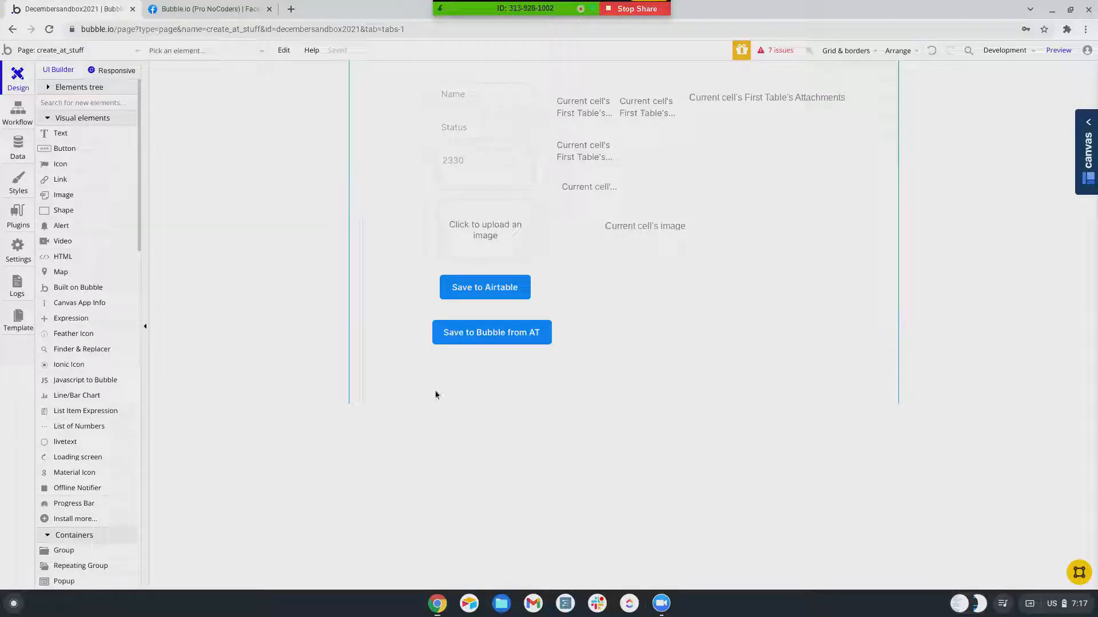
# Step: Switch to Airtable and log out of the current account
pyautogui.click(469, 606)
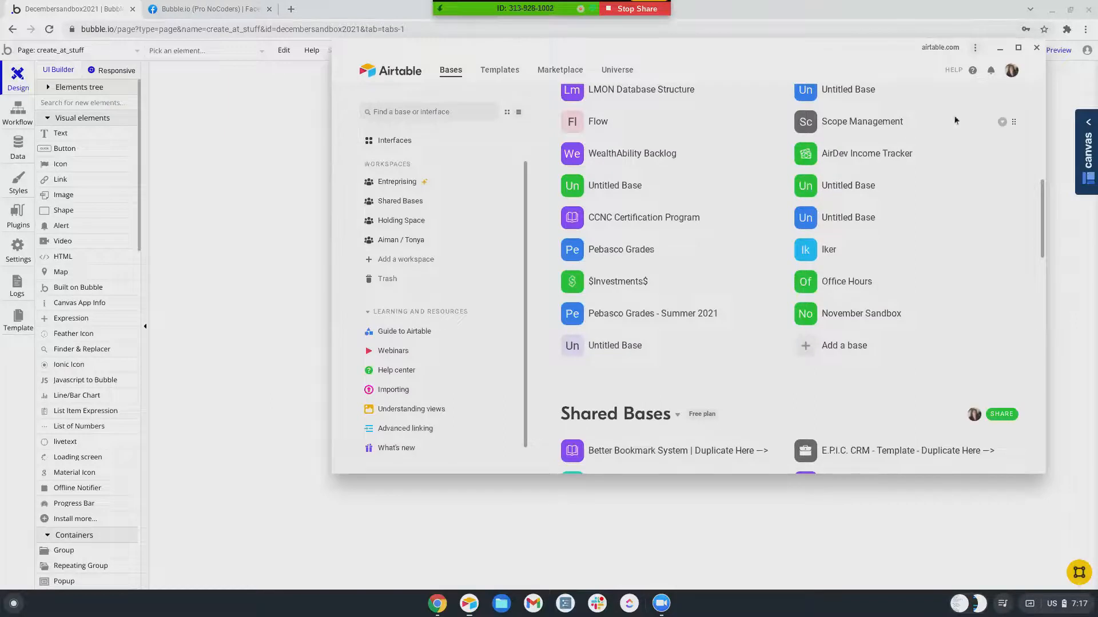
pyautogui.scroll(7, 954, 120)
pyautogui.click(1011, 70)
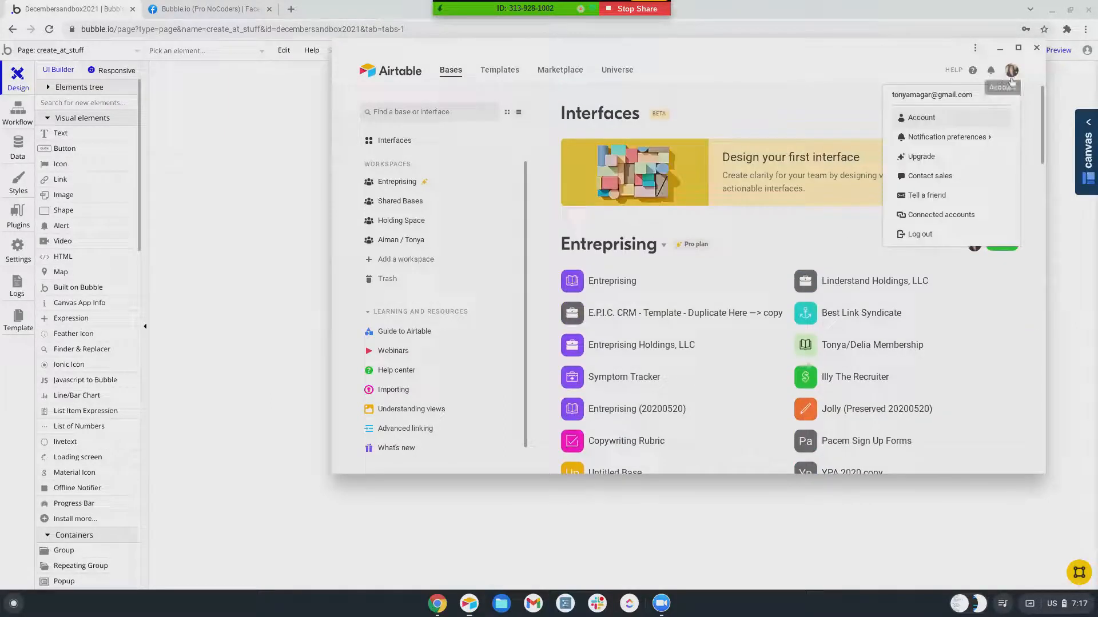
pyautogui.click(920, 234)
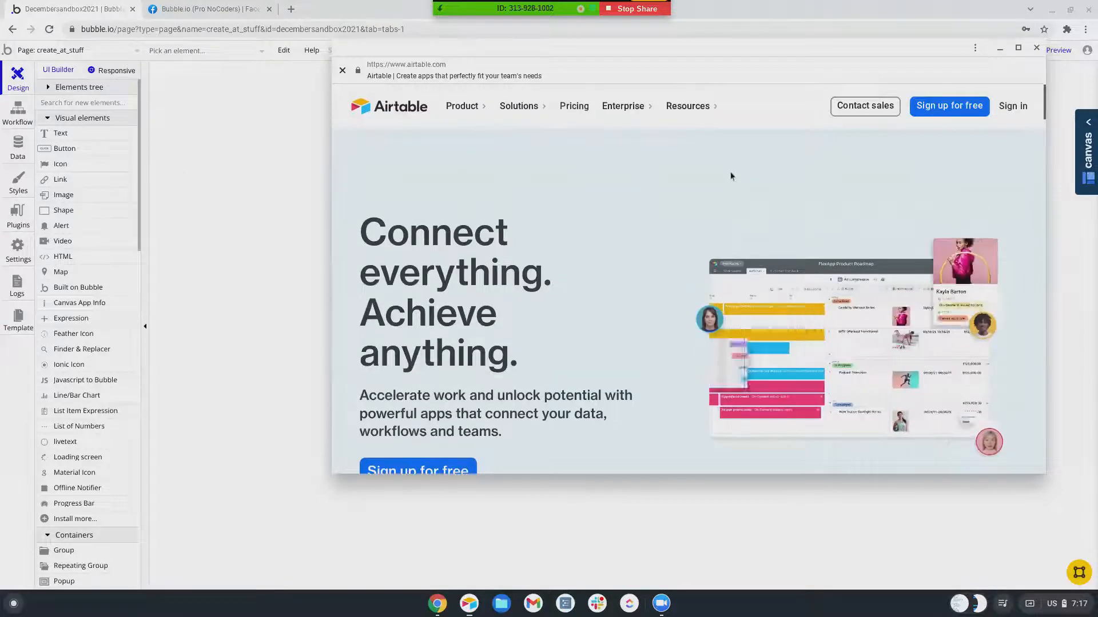
# Step: Sign in to Airtable with Google, choosing the sixth account in the account list
pyautogui.scroll(-1, 647, 183)
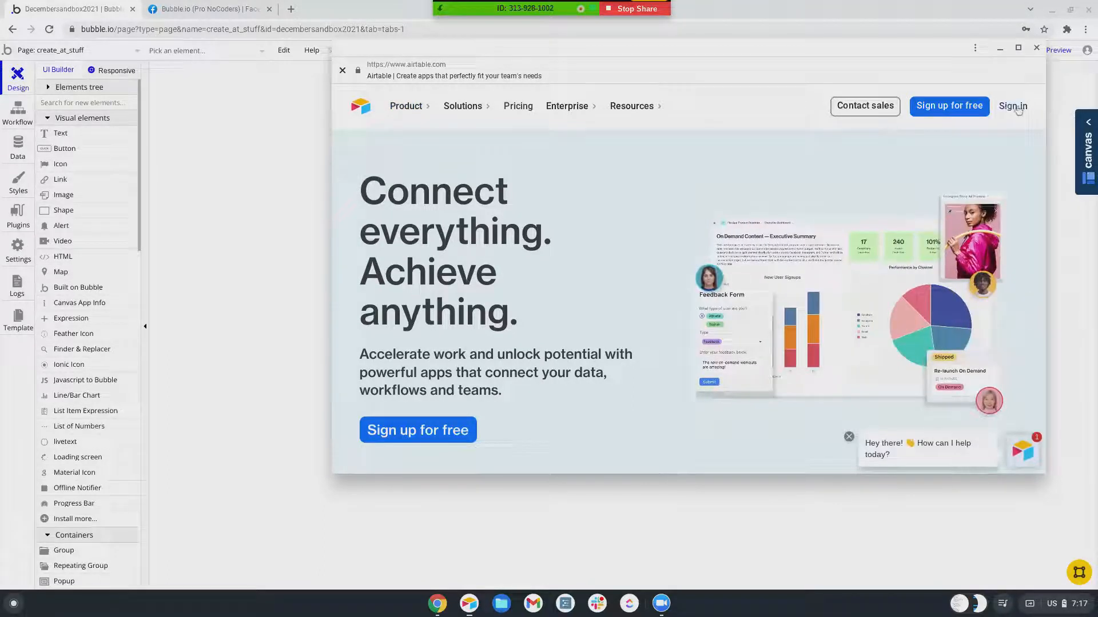
pyautogui.click(1000, 112)
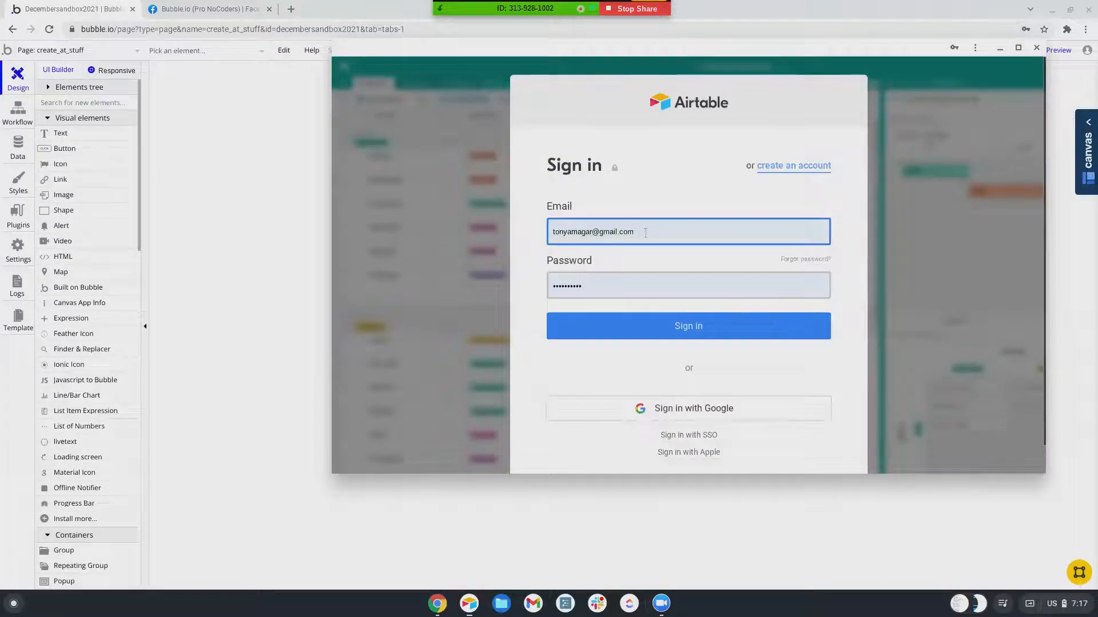
pyautogui.click(645, 233)
pyautogui.click(669, 198)
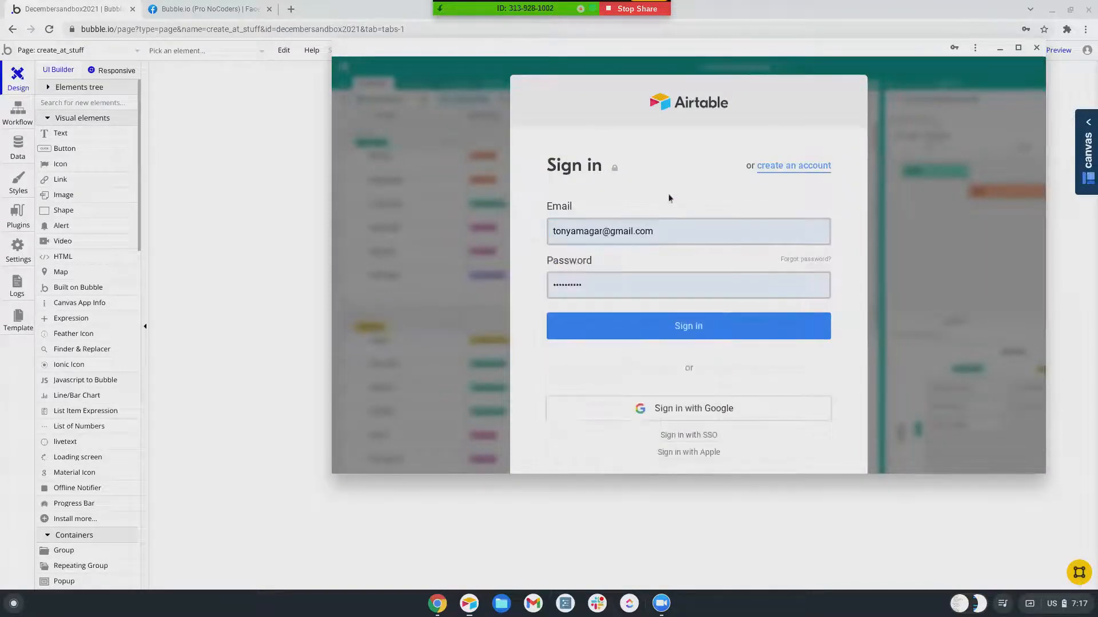
pyautogui.click(693, 409)
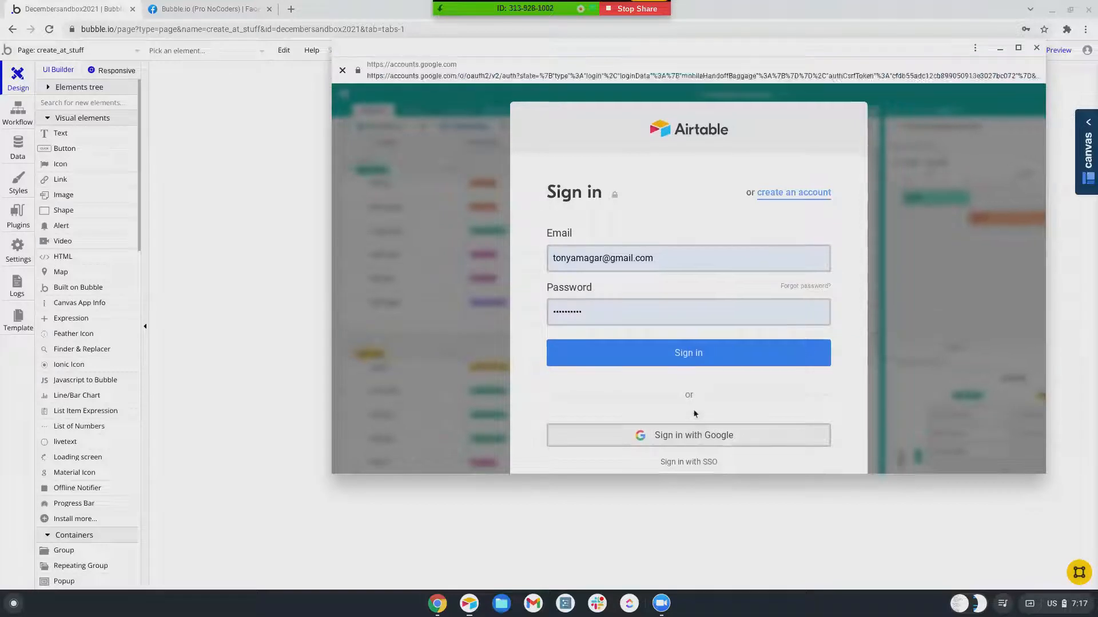
pyautogui.scroll(-2, 686, 395)
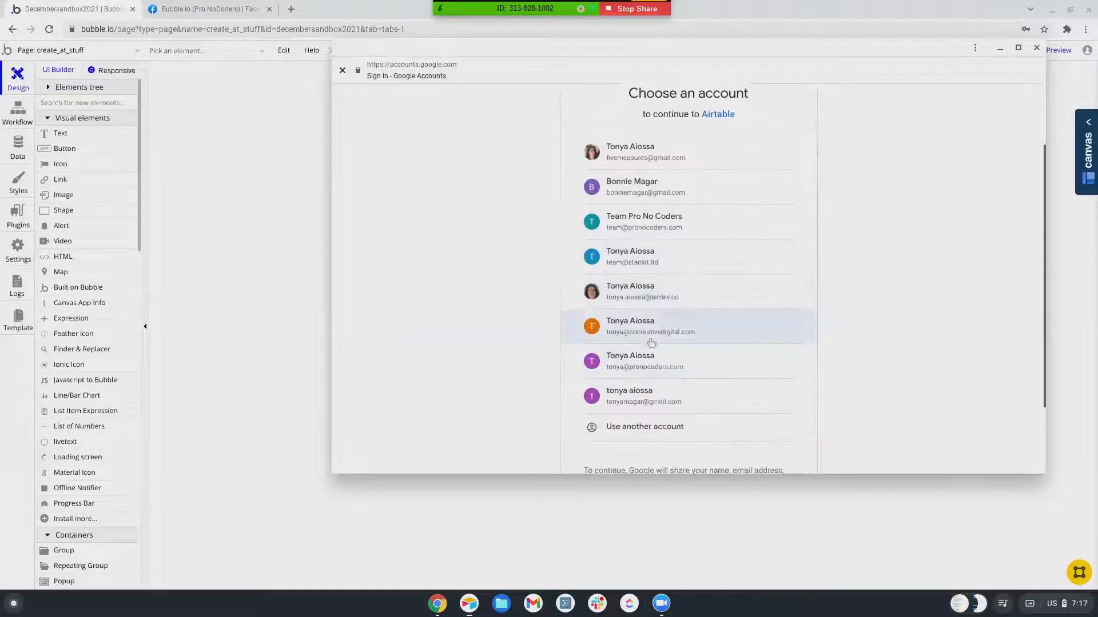
pyautogui.click(650, 334)
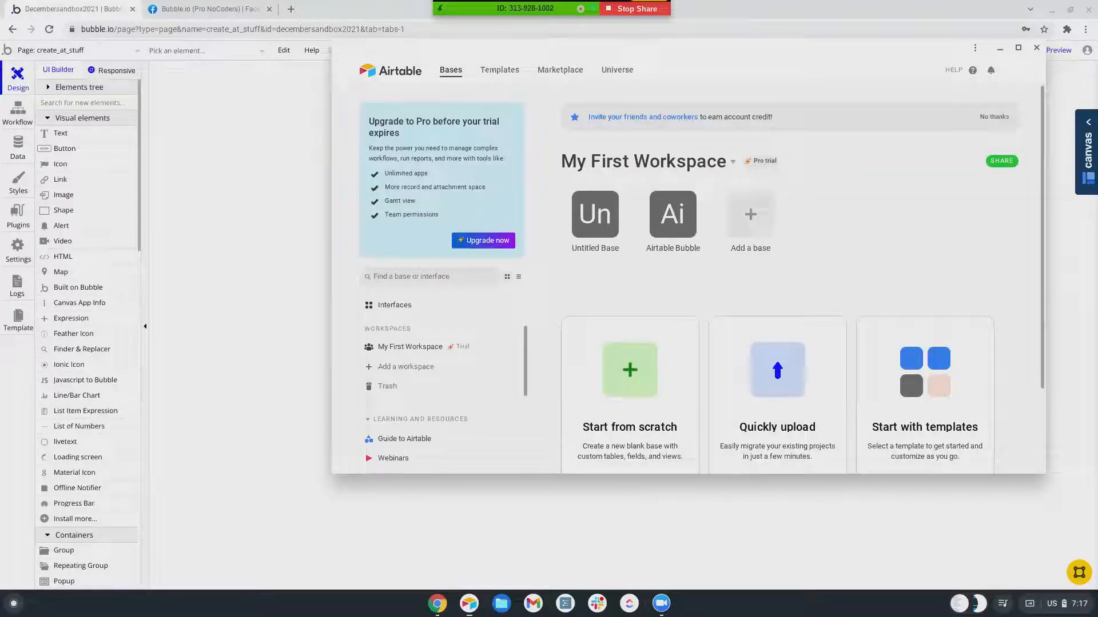
# Step: Open the Airtable Bubble base and examine the four-digit Label values in First Table
pyautogui.click(675, 215)
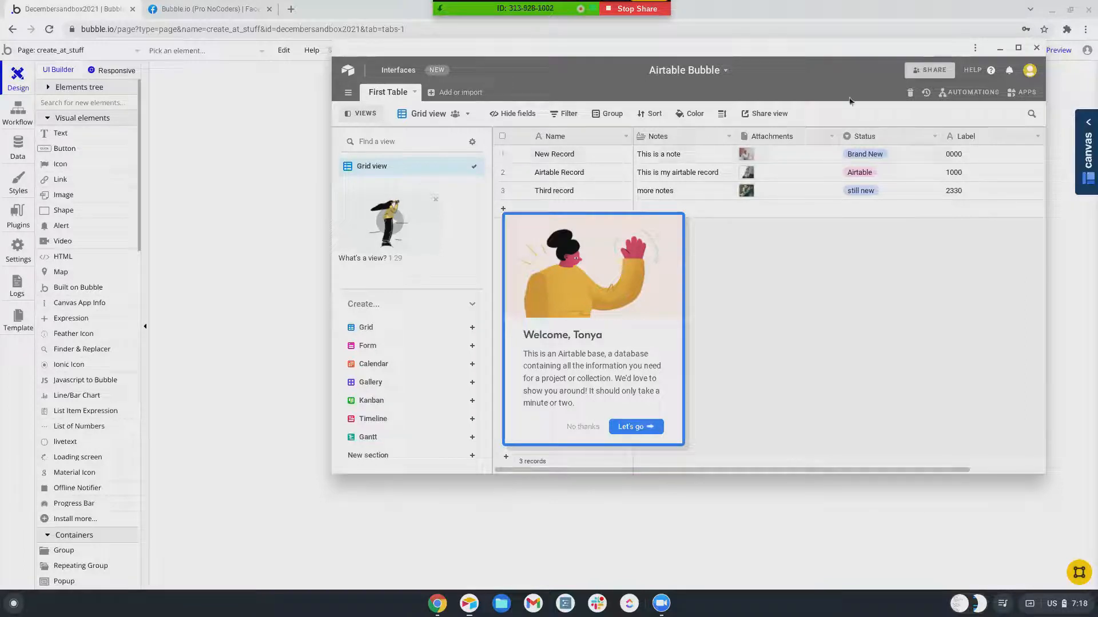
pyautogui.click(959, 159)
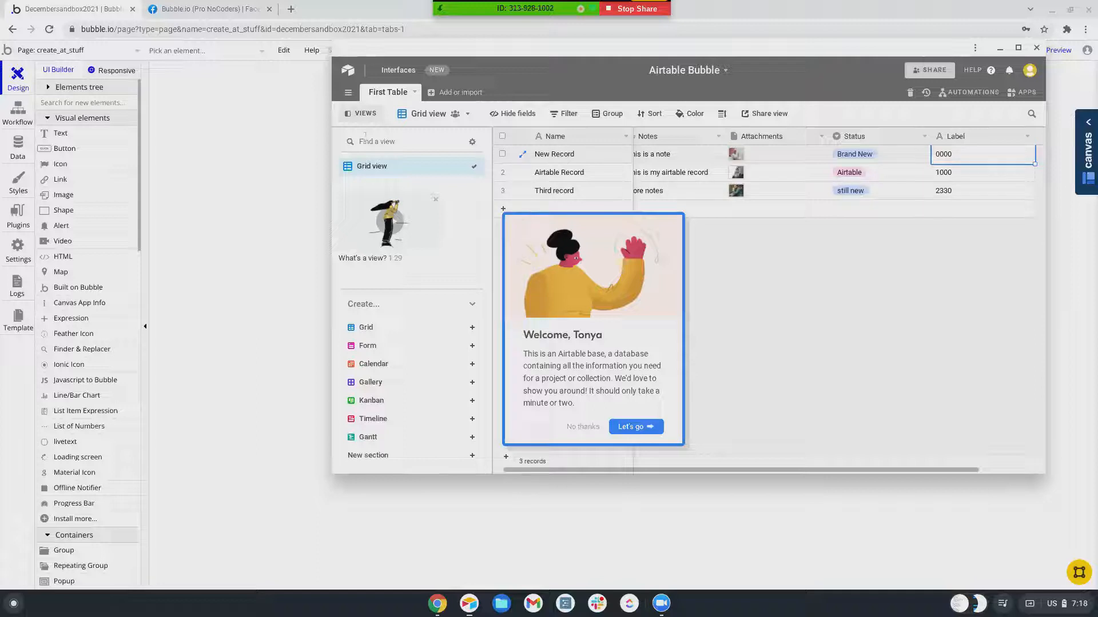
# Step: In the Bubble editor, examine the time text's Label expression in the First Table repeating group and its two AM/PM conditions
pyautogui.click(230, 131)
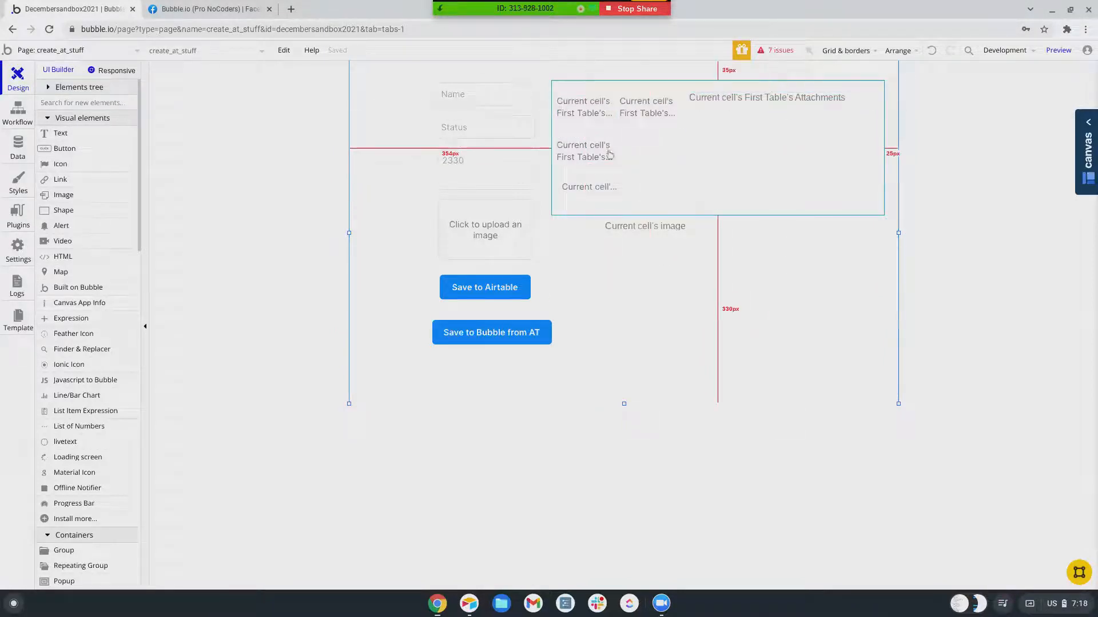
pyautogui.click(583, 193)
pyautogui.doubleClick(582, 190)
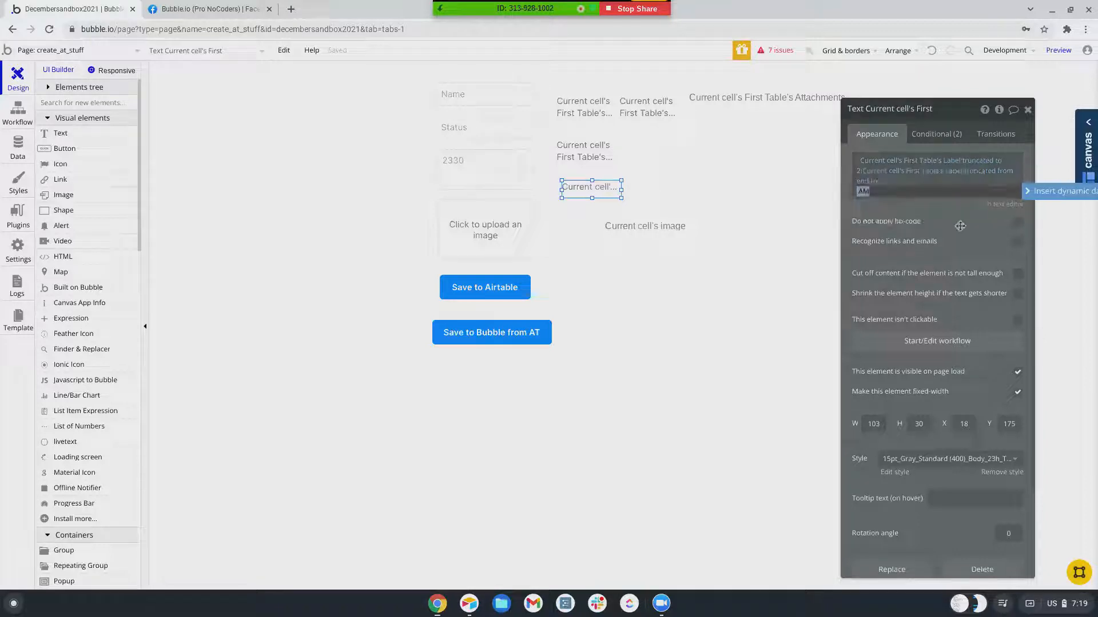
pyautogui.click(944, 135)
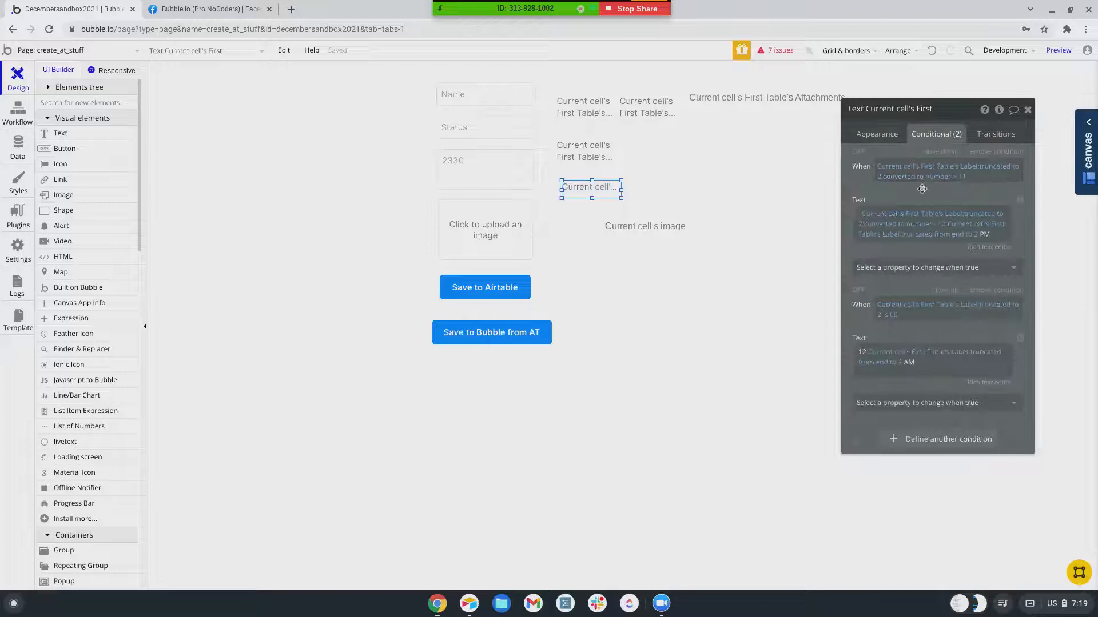
pyautogui.moveTo(884, 172)
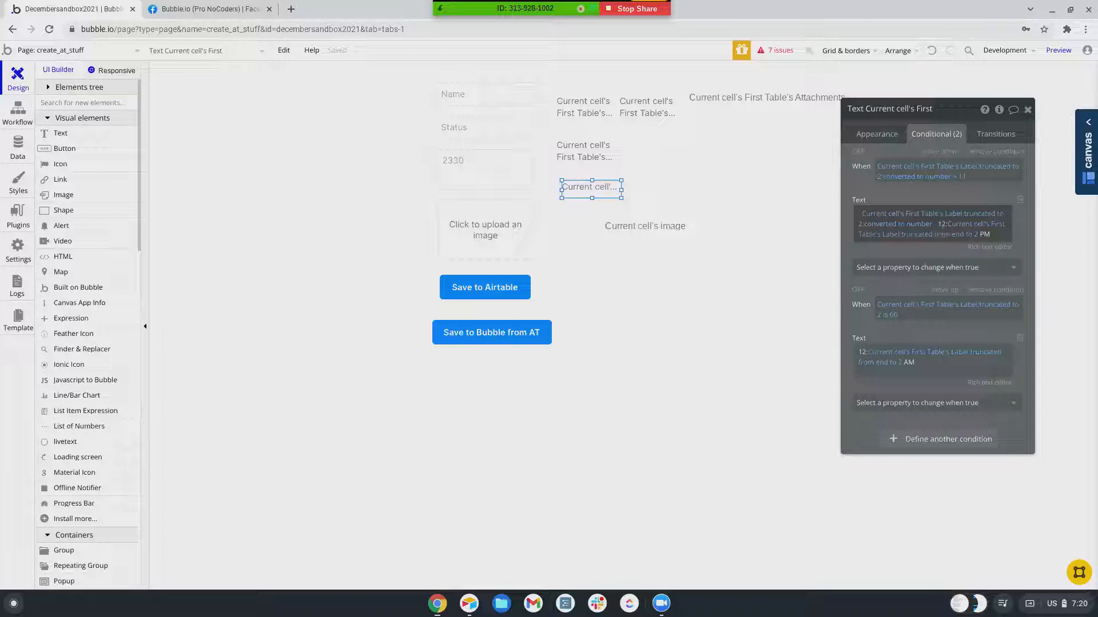
pyautogui.click(948, 231)
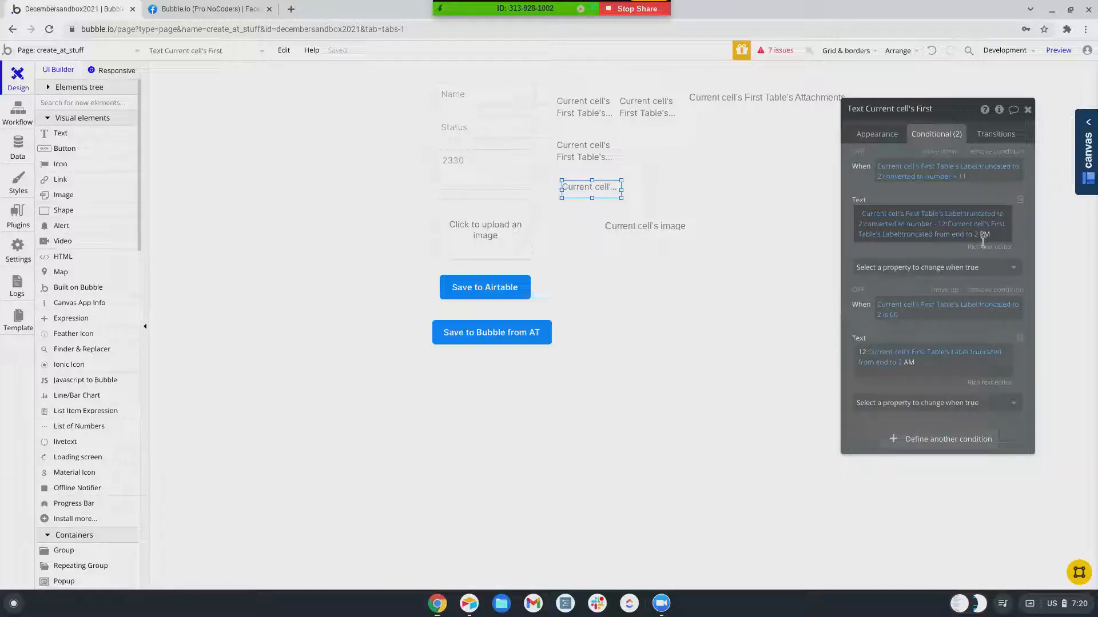
pyautogui.click(882, 311)
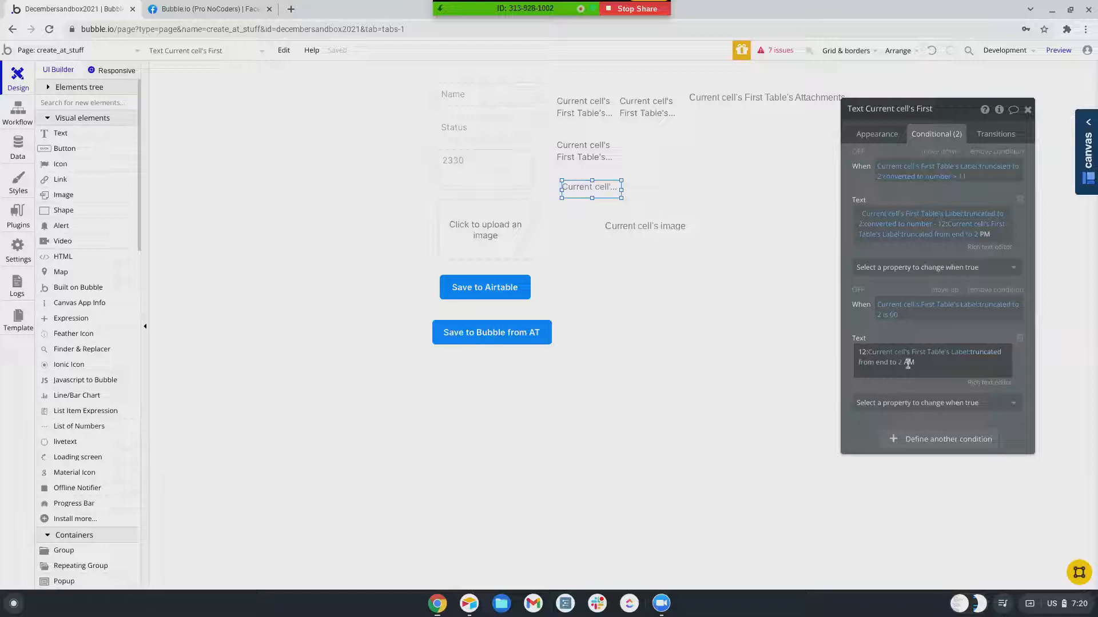
# Step: Preview the create_at_stuff page and sign in to the test version with the username and password
pyautogui.click(1059, 51)
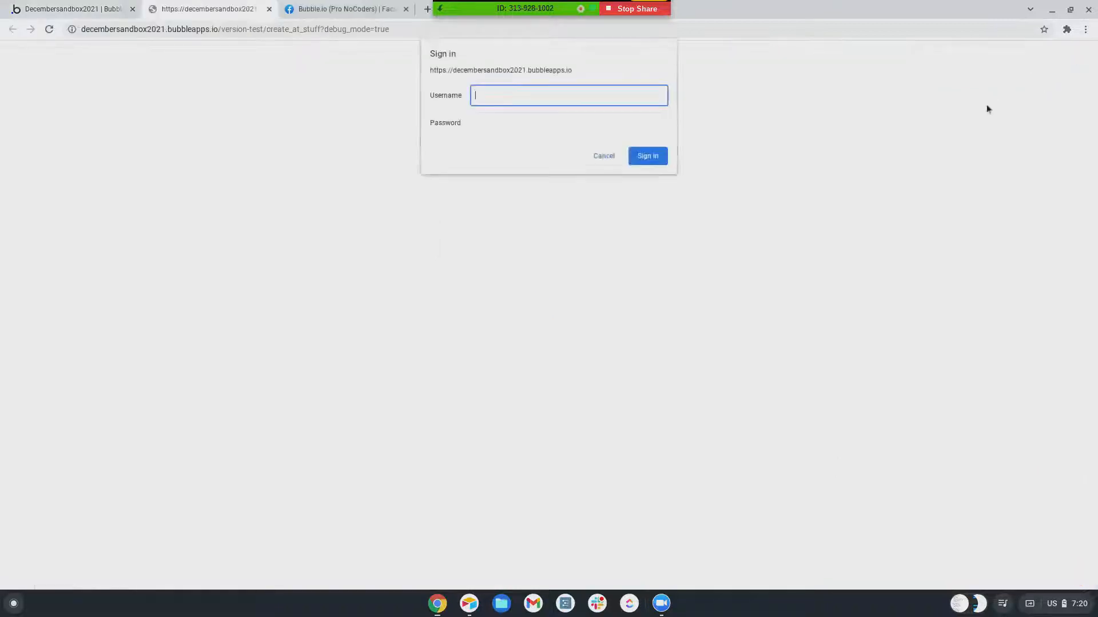
pyautogui.write('useranme')
pyautogui.press('BackSpace')
pyautogui.press('BackSpace')
pyautogui.write('name')
pyautogui.press('Tab')
pyautogui.write('p')
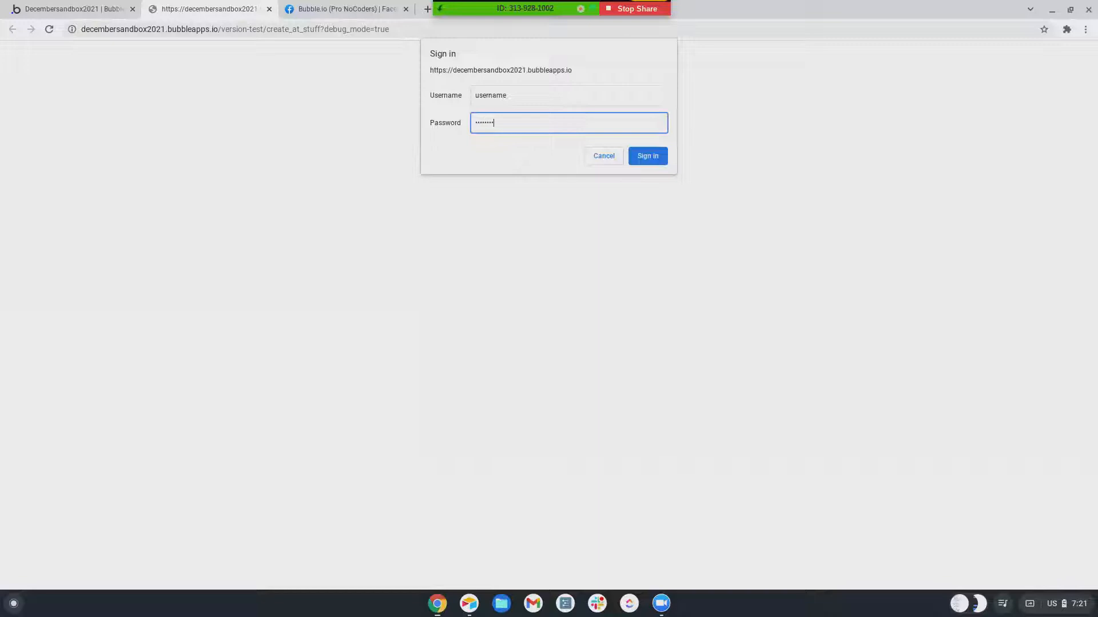
pyautogui.press('Return')
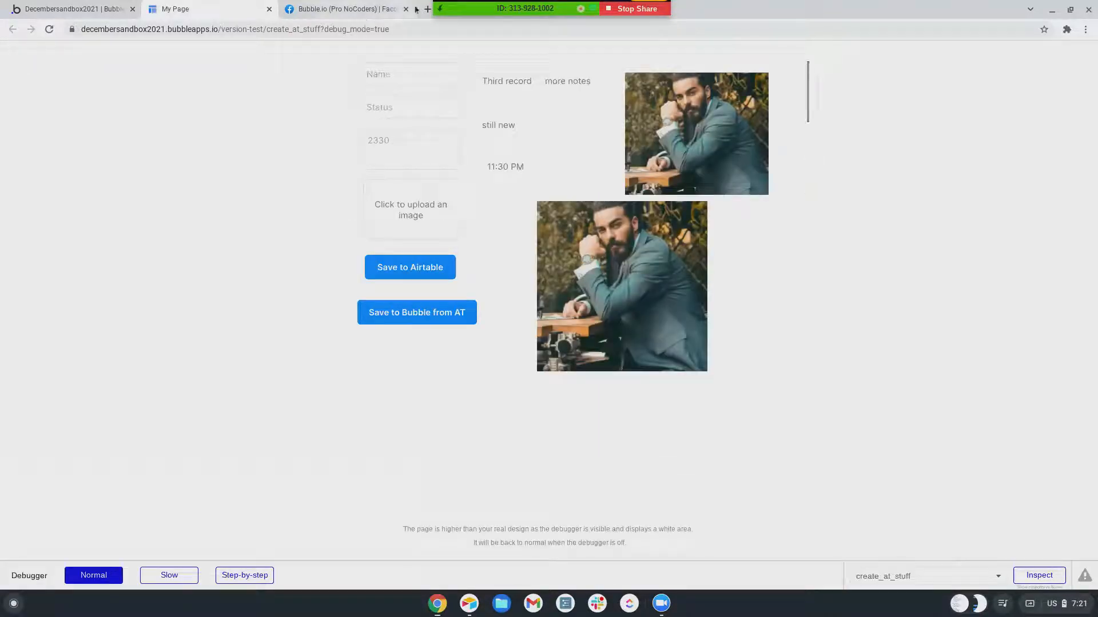
# Step: Compare the Airtable Label values with the converted times of all records in the preview, and return to the Facebook group post
pyautogui.click(469, 604)
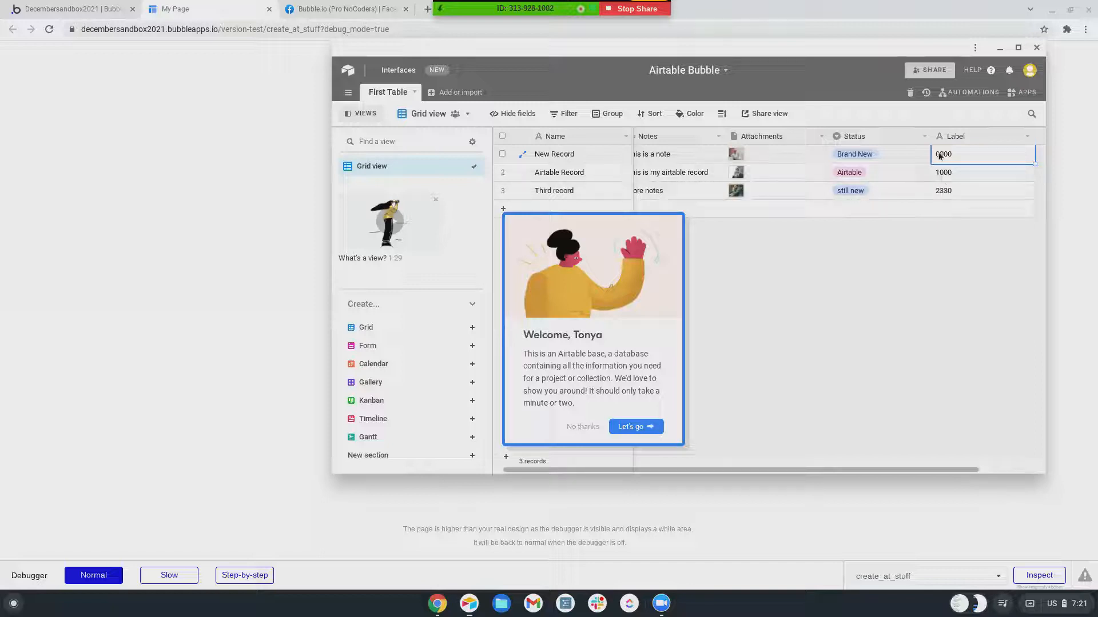
pyautogui.click(180, 208)
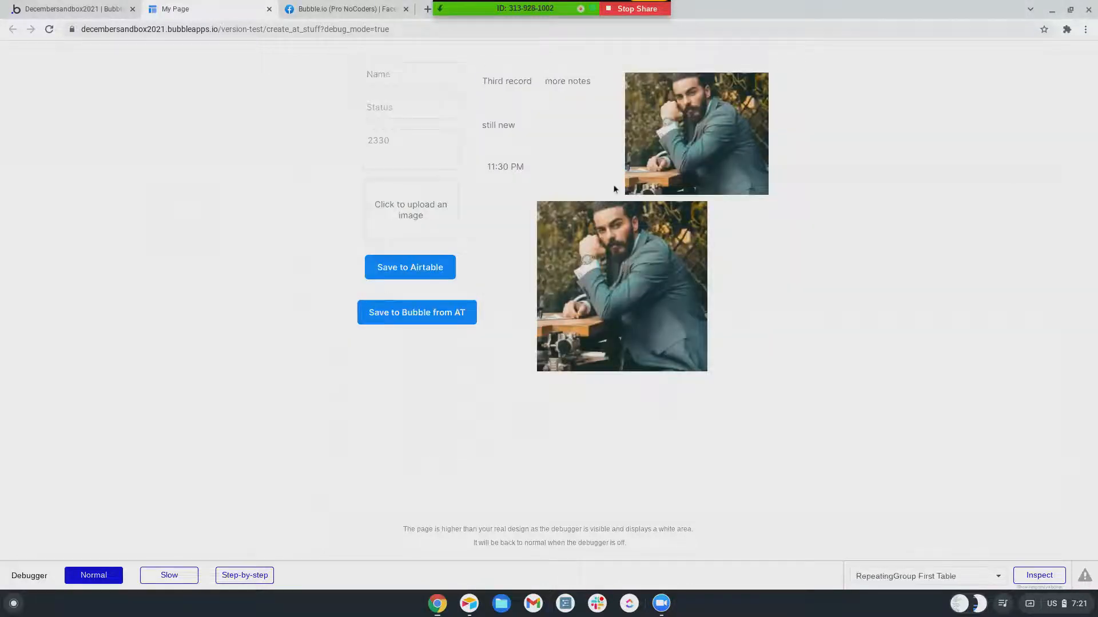
pyautogui.moveTo(499, 170); pyautogui.dragTo(525, 168)
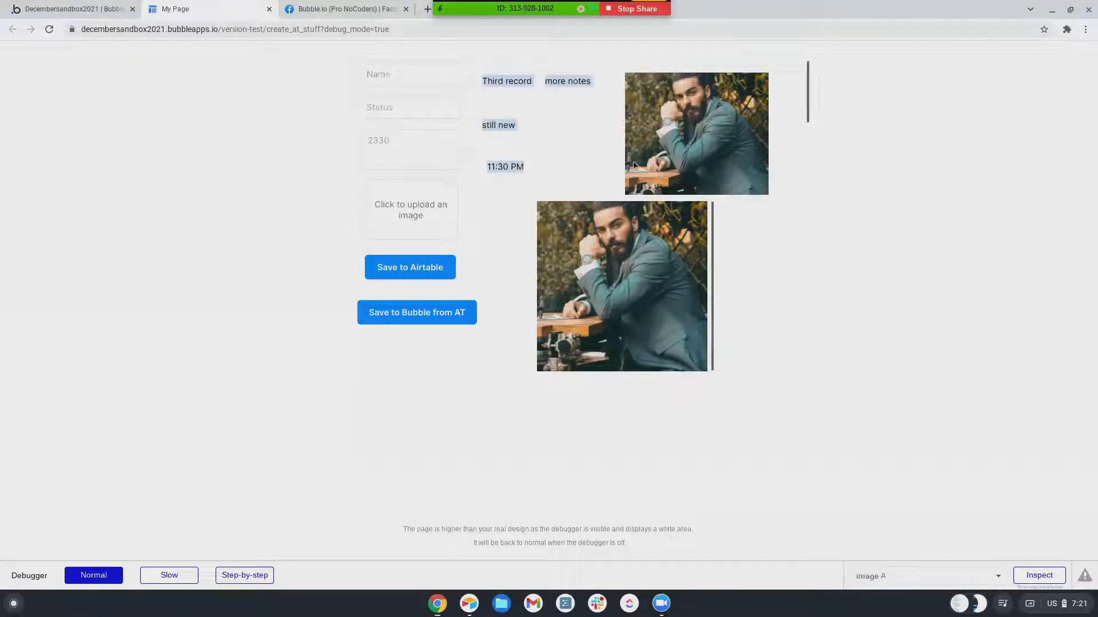
pyautogui.scroll(-2, 617, 135)
pyautogui.scroll(-1, 526, 135)
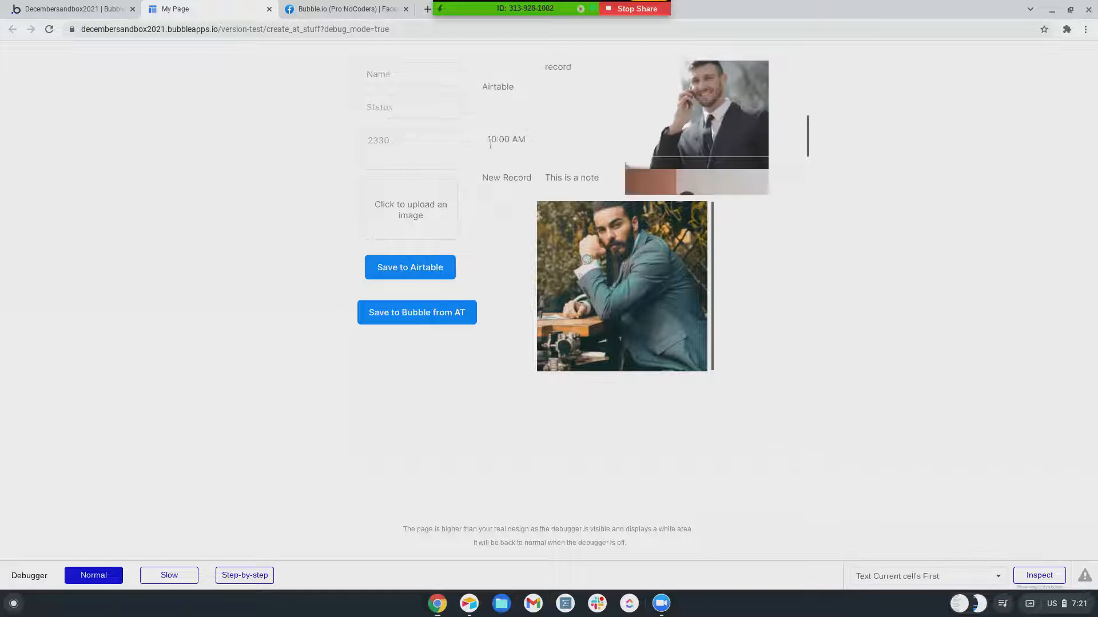
pyautogui.scroll(-2, 540, 142)
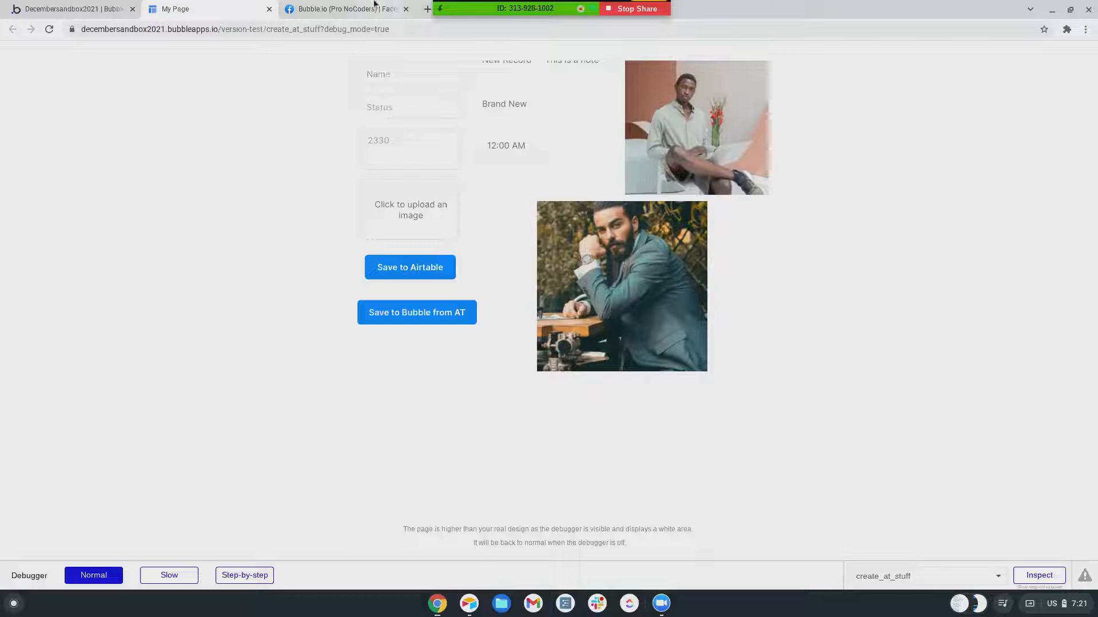
pyautogui.click(57, 9)
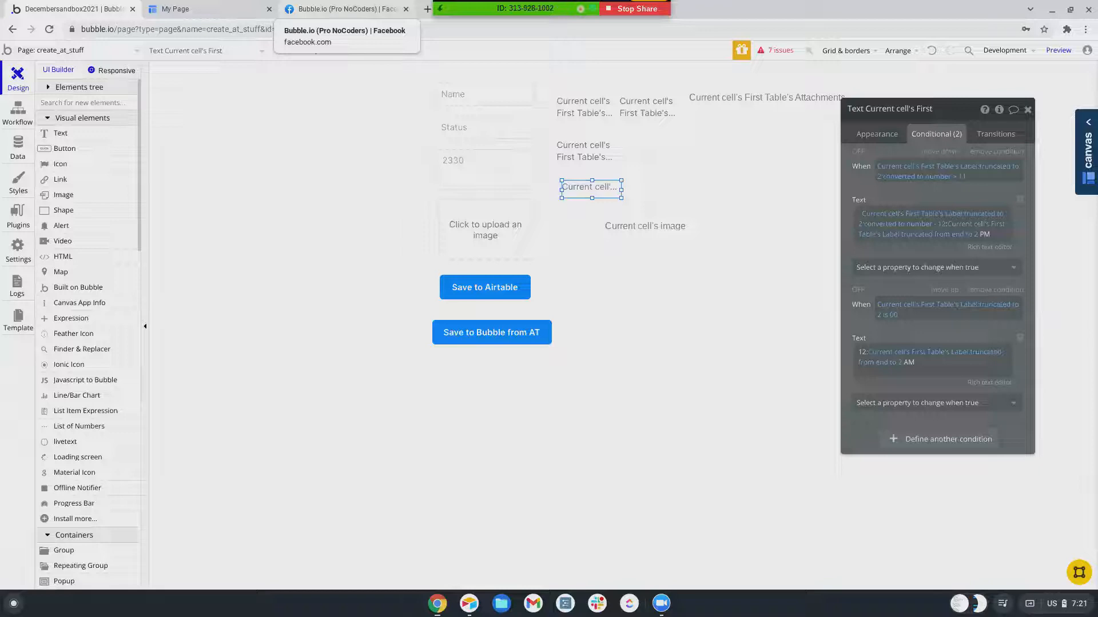
pyautogui.click(343, 9)
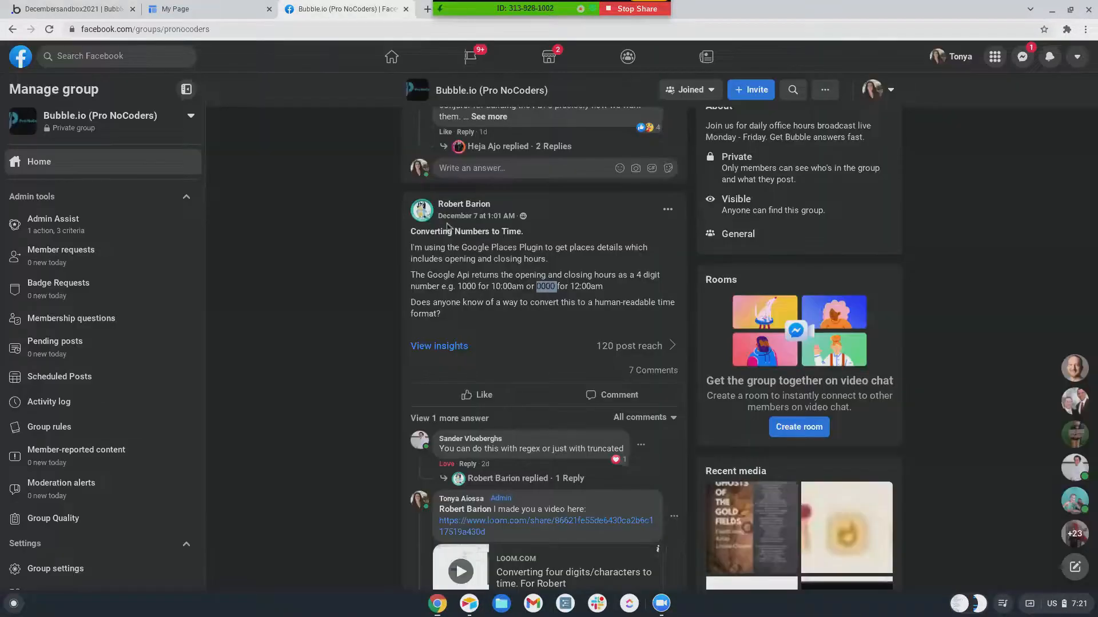
# Step: Find and read the group question about Canvas support for the new responsive engine, including its answers
pyautogui.scroll(-2, 447, 223)
pyautogui.scroll(-10, 447, 223)
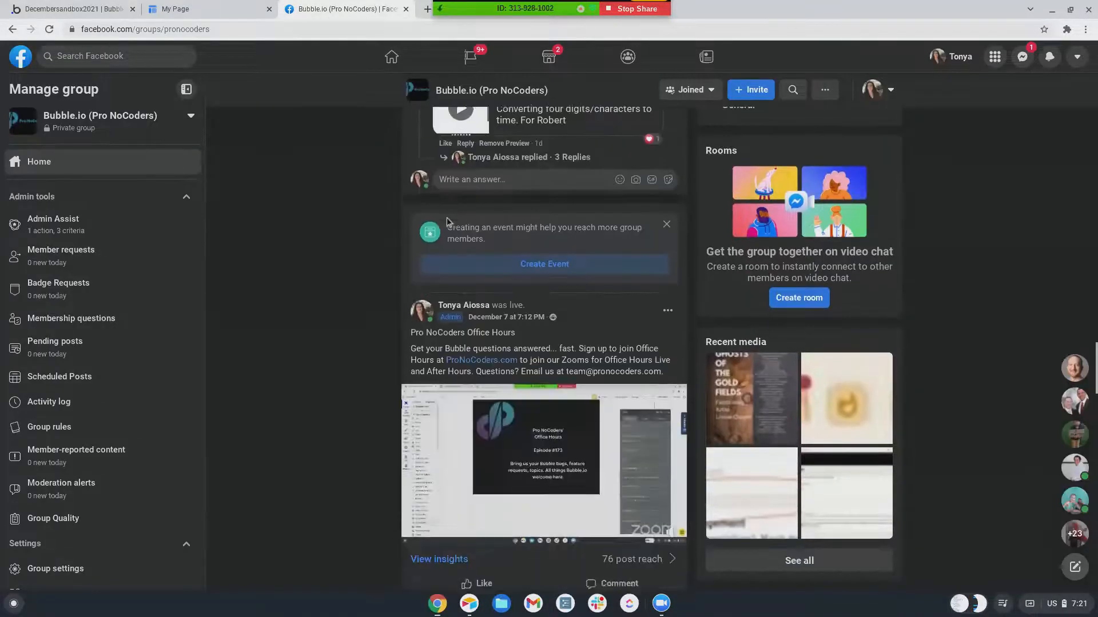
pyautogui.scroll(-5, 447, 222)
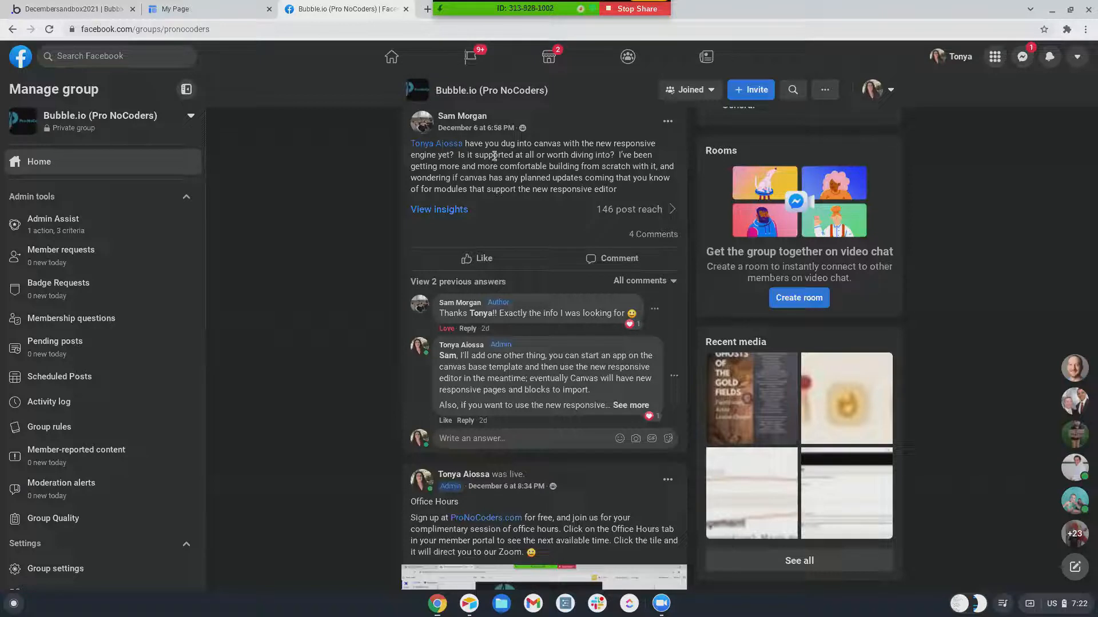
pyautogui.scroll(-1, 428, 312)
pyautogui.scroll(-3, 428, 312)
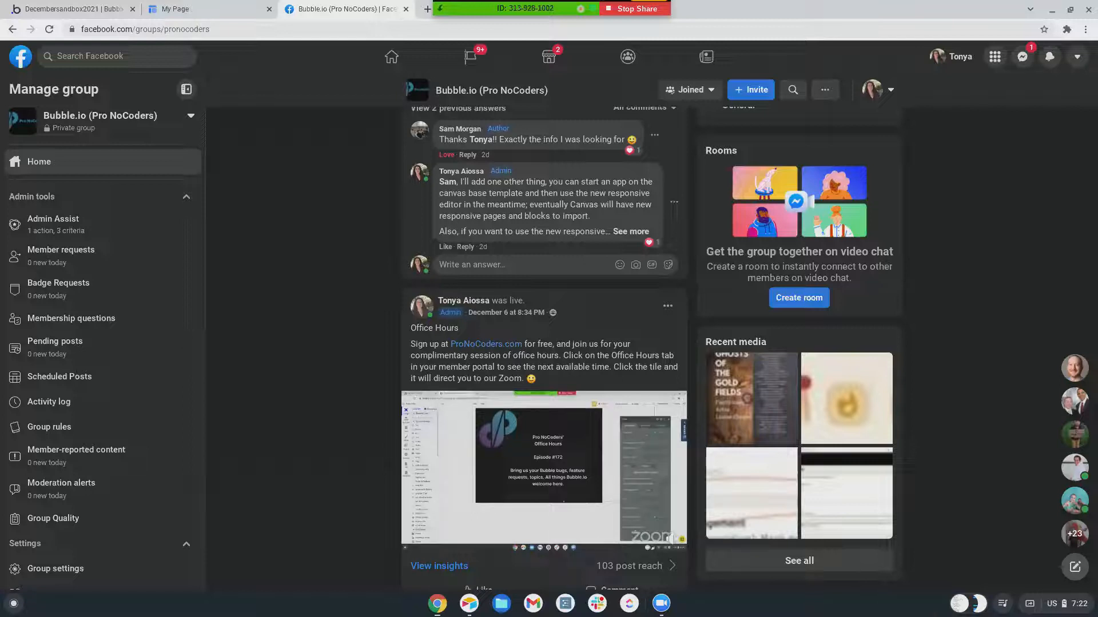
# Step: Browse the older group posts and examine the questions about the back button with popups and switching to the new responsive engine
pyautogui.scroll(-4, 349, 237)
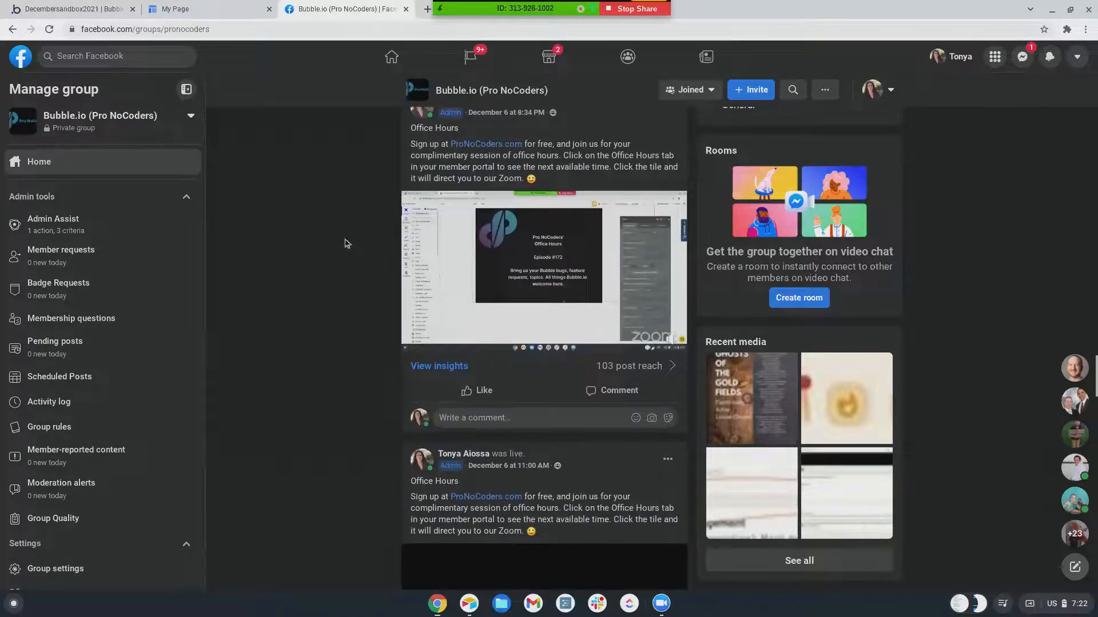
pyautogui.scroll(-2, 345, 244)
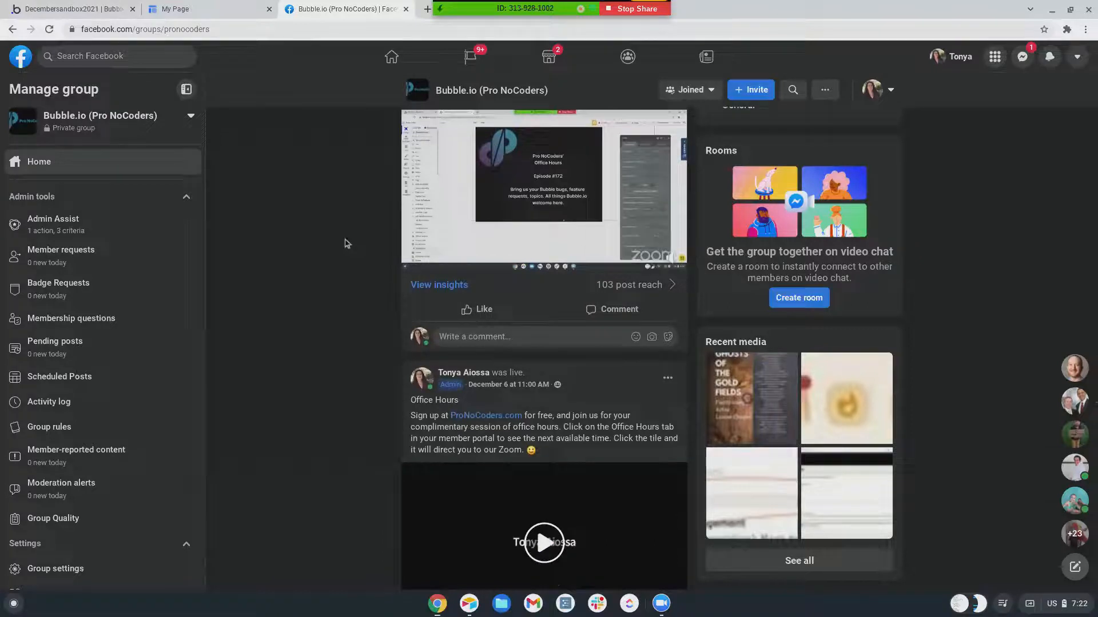
pyautogui.scroll(-1, 344, 244)
pyautogui.scroll(3, 345, 244)
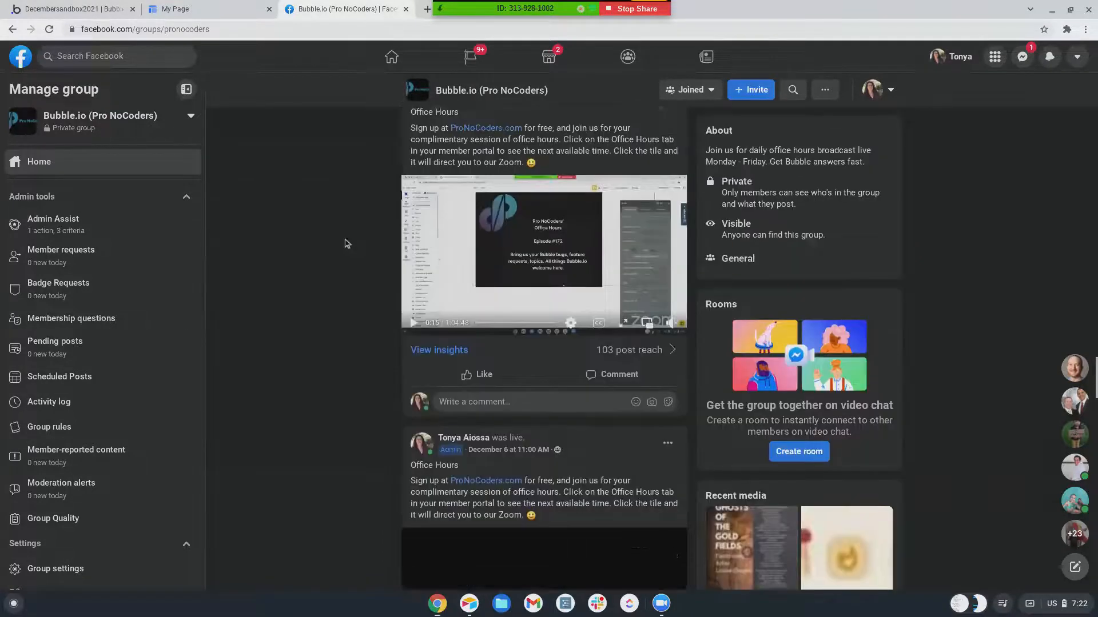
pyautogui.scroll(-5, 344, 243)
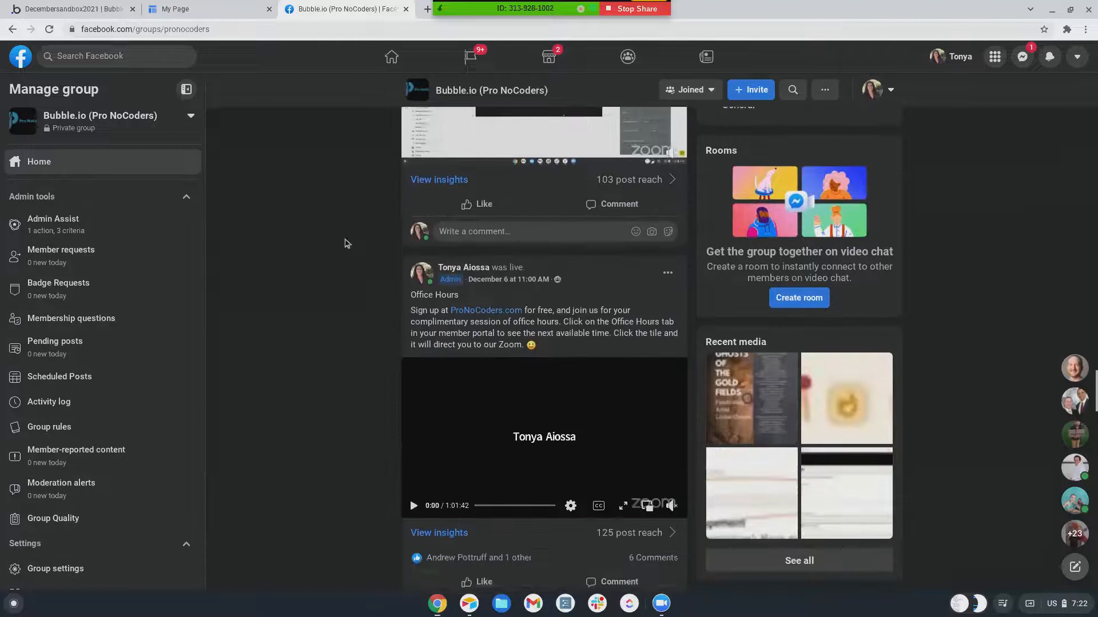
pyautogui.scroll(-7, 345, 244)
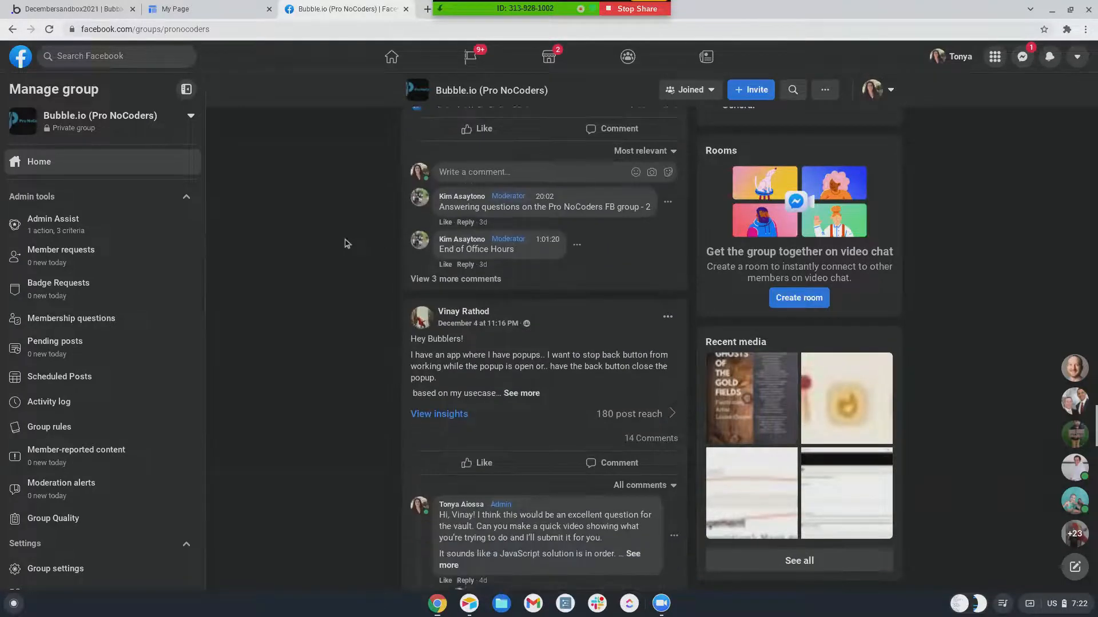
pyautogui.scroll(-3, 344, 243)
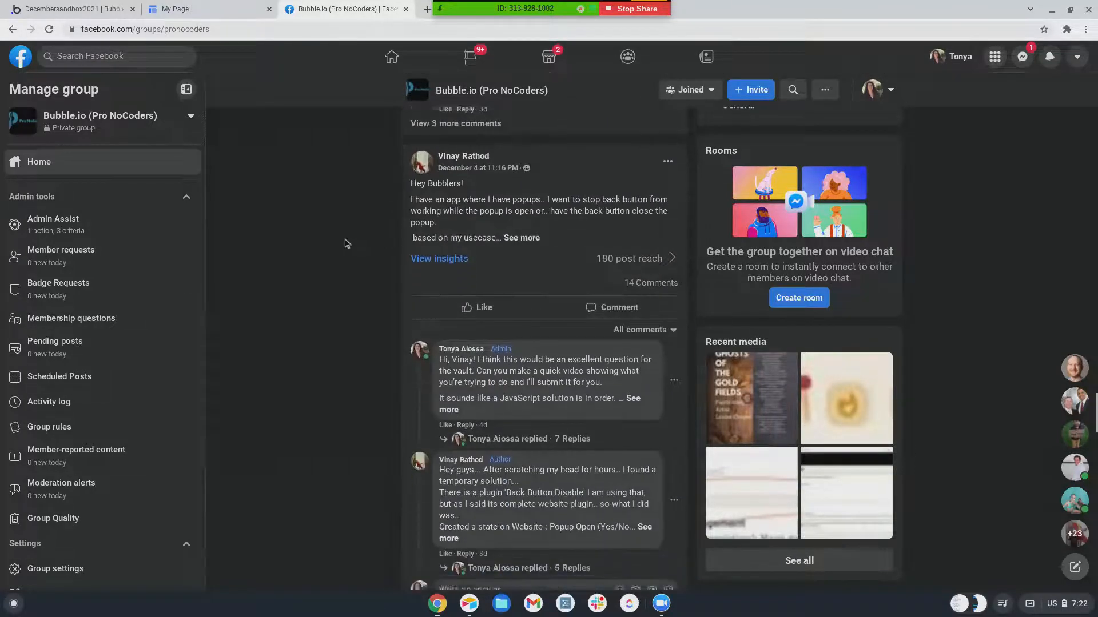
pyautogui.scroll(-3, 345, 244)
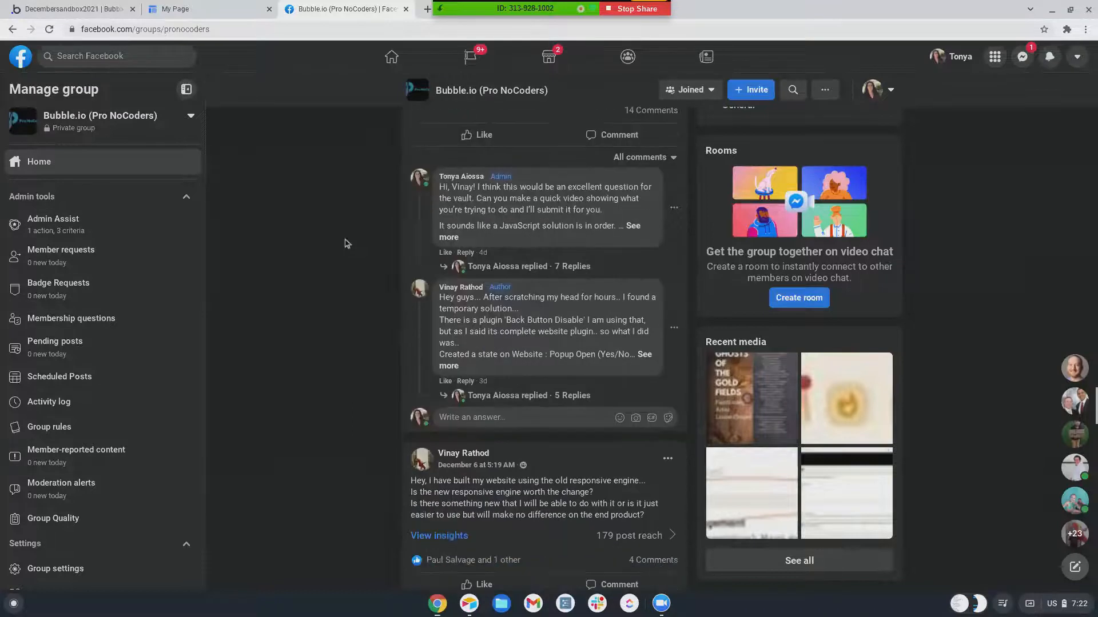
pyautogui.scroll(1, 344, 243)
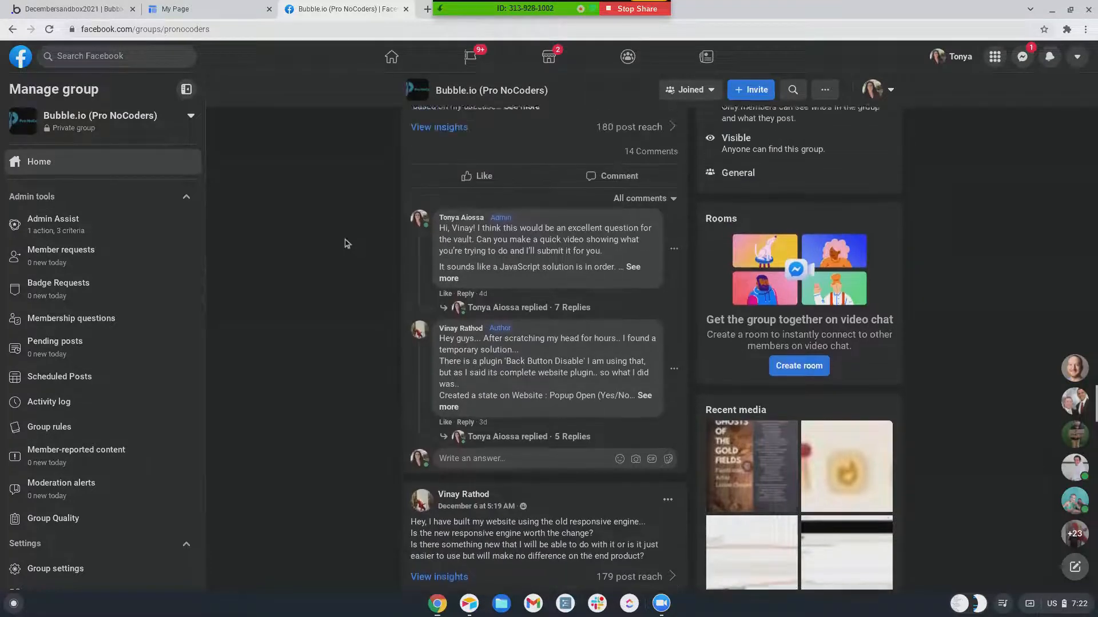
pyautogui.scroll(1, 345, 243)
pyautogui.scroll(1, 345, 243)
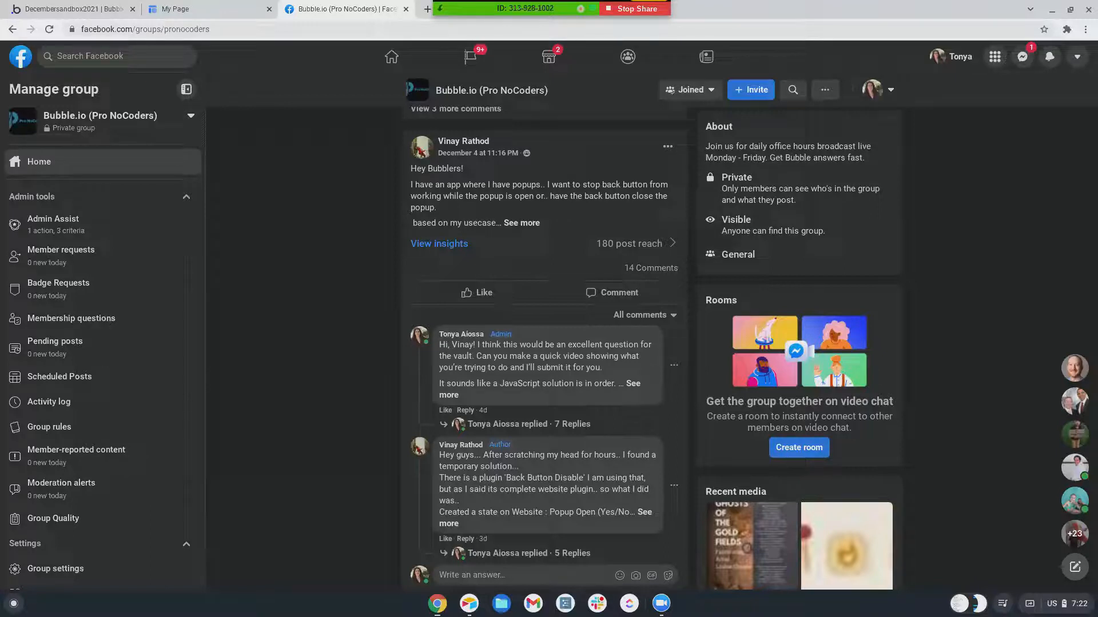
# Step: Open YouTube in a new browser tab and search for "pro nocoders new responsive"
pyautogui.click(427, 9)
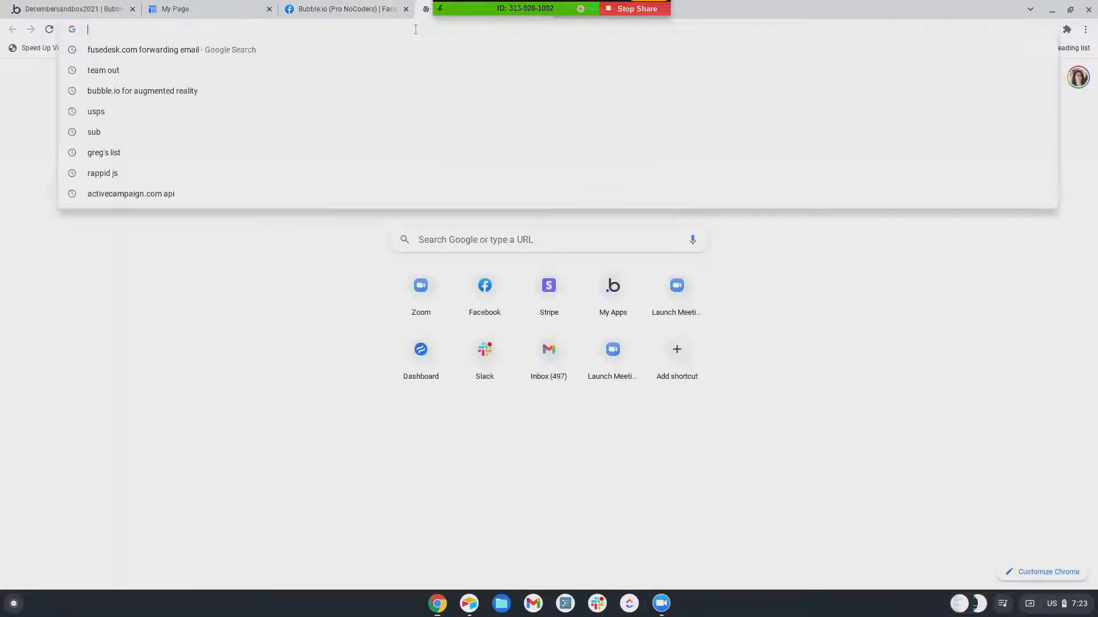
pyautogui.write('you')
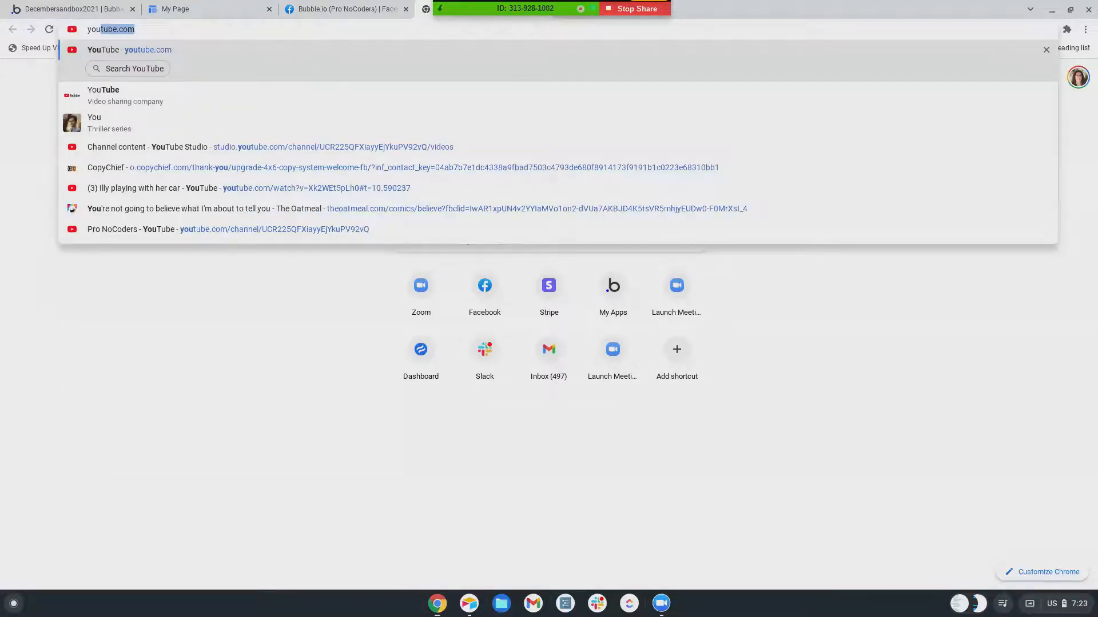
pyautogui.press('Return')
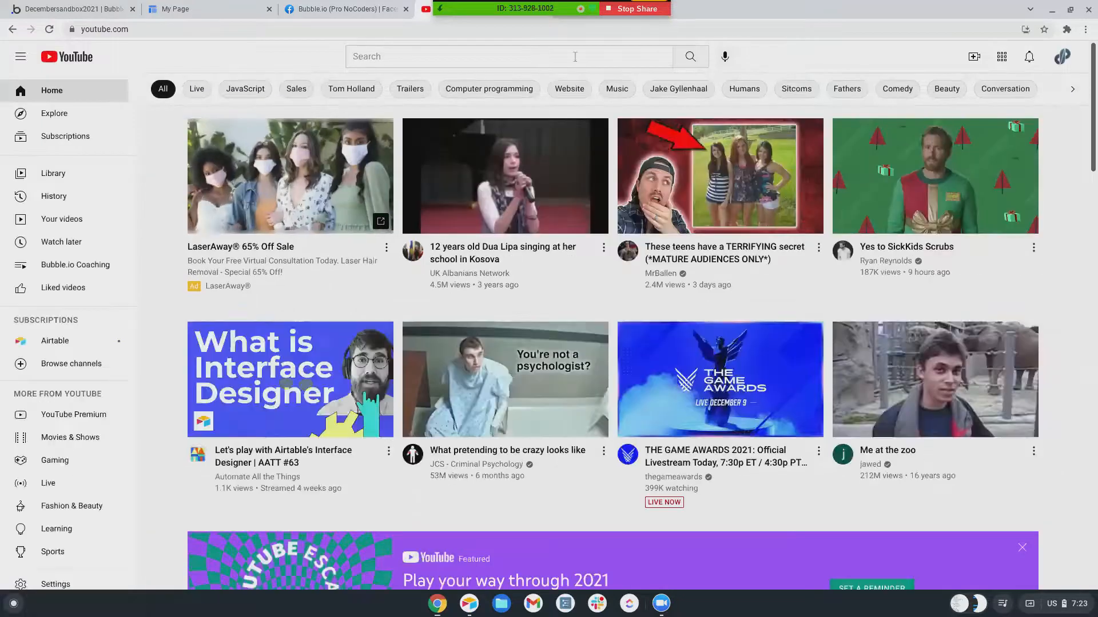
pyautogui.click(575, 57)
pyautogui.write('p')
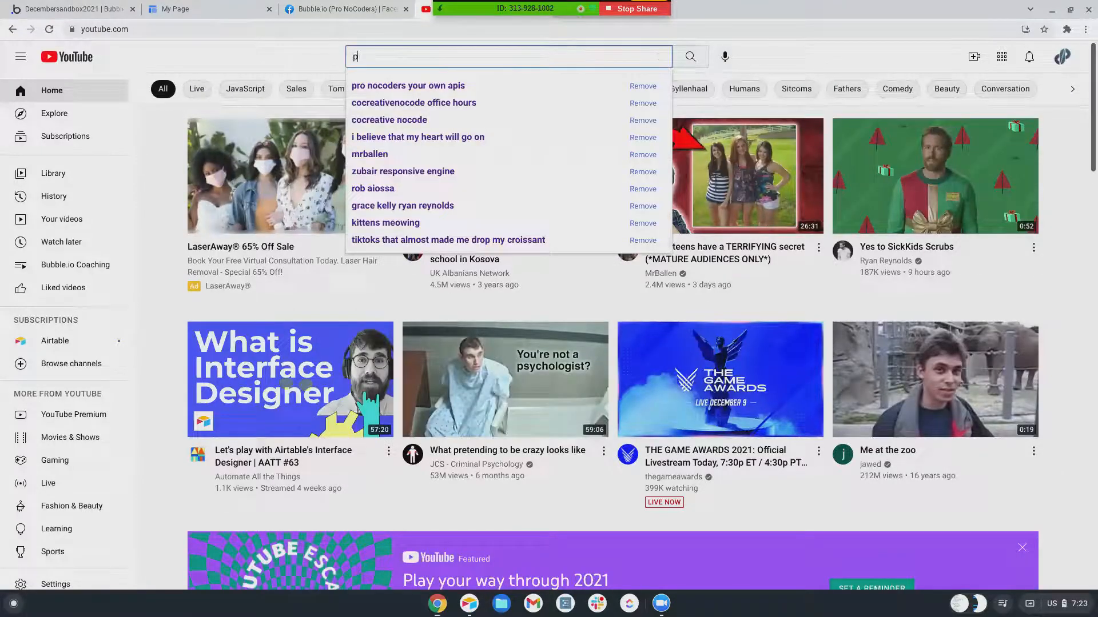
pyautogui.write('ro nocoders new')
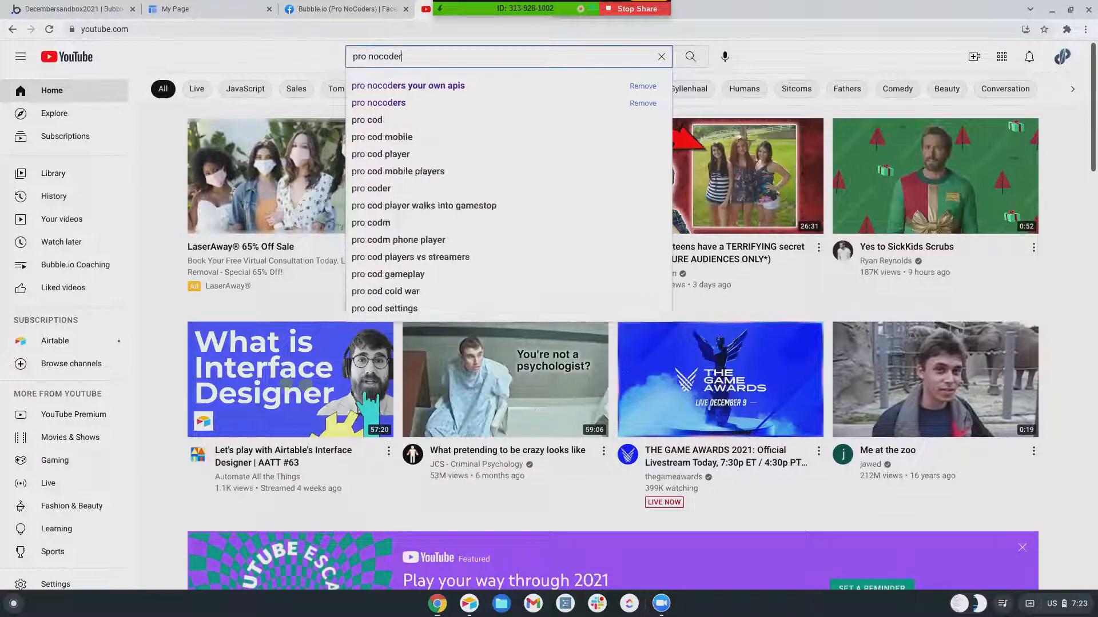
pyautogui.write(' responsive')
pyautogui.press('Return')
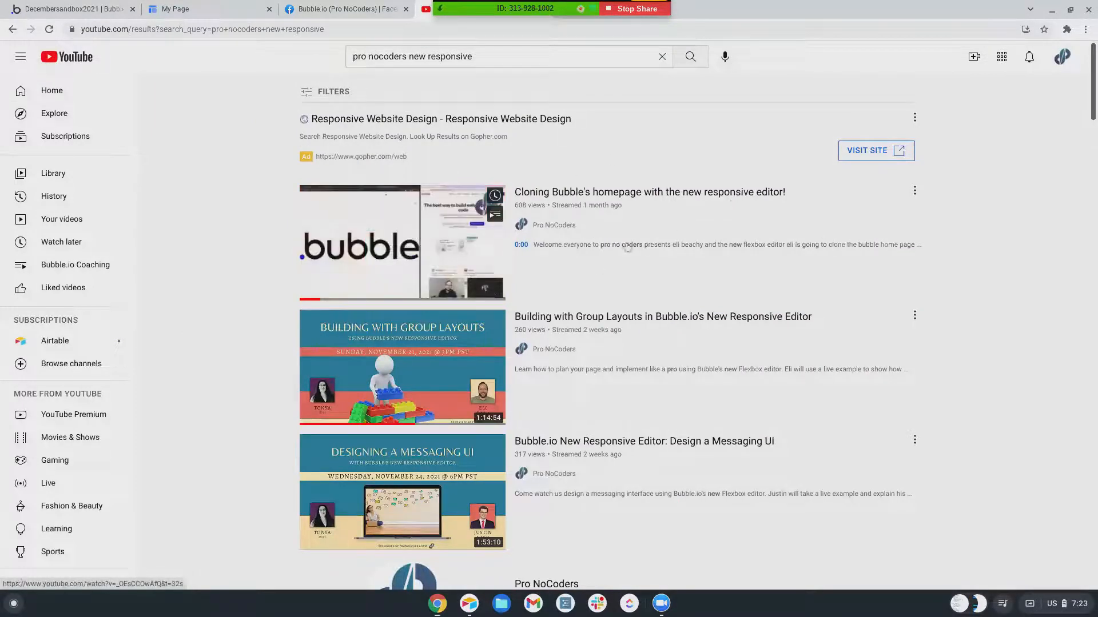
# Step: Examine the search results for the Pro NoCoders videos on Bubble's new responsive editor
pyautogui.scroll(-2, 617, 295)
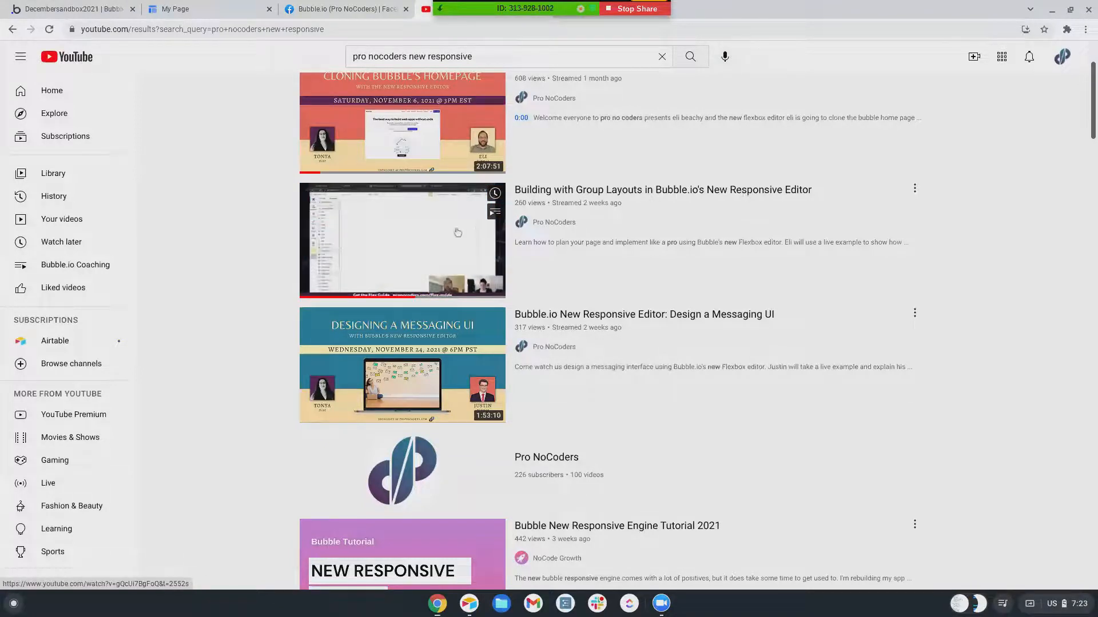
pyautogui.scroll(-1, 370, 303)
pyautogui.scroll(-1, 370, 303)
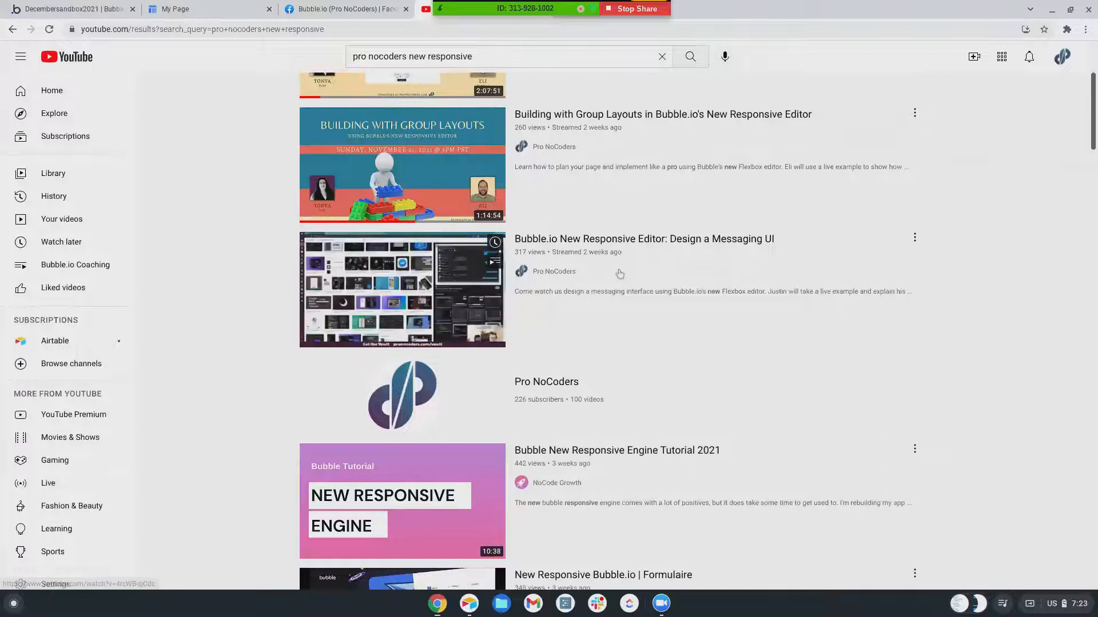
pyautogui.moveTo(498, 237)
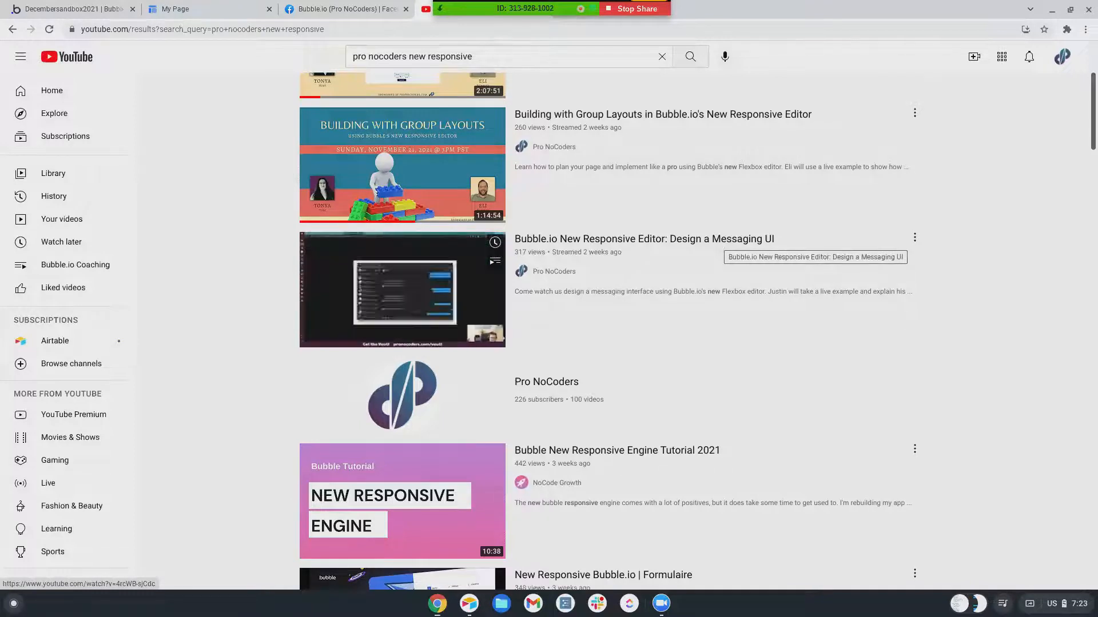
pyautogui.scroll(1, 620, 342)
pyautogui.scroll(1, 619, 340)
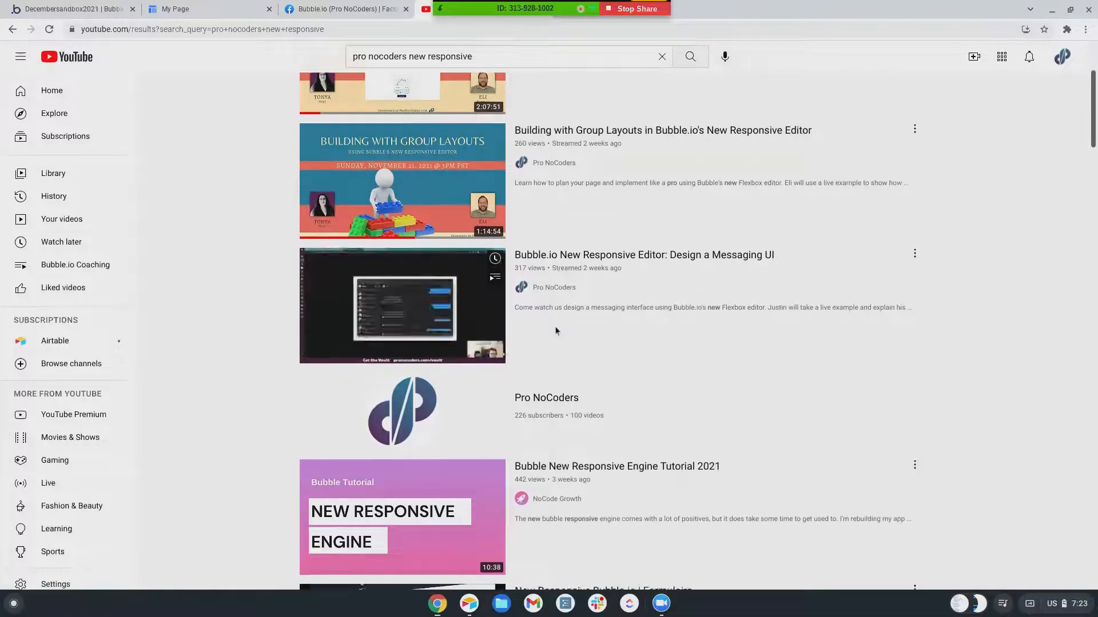
pyautogui.scroll(-1, 554, 328)
pyautogui.scroll(-3, 555, 330)
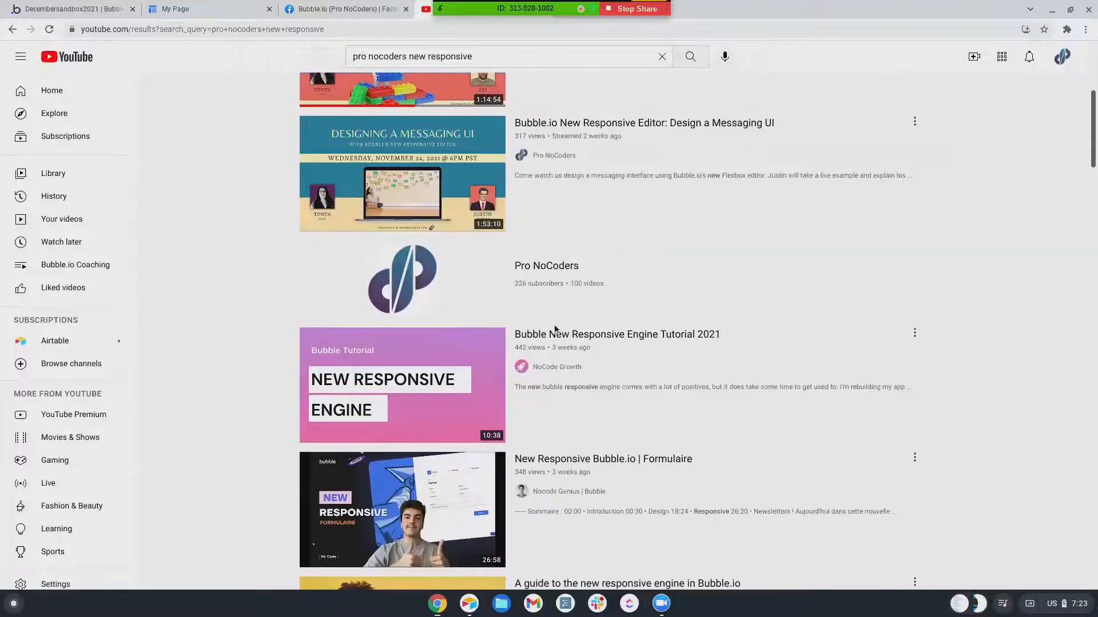
pyautogui.scroll(4, 555, 329)
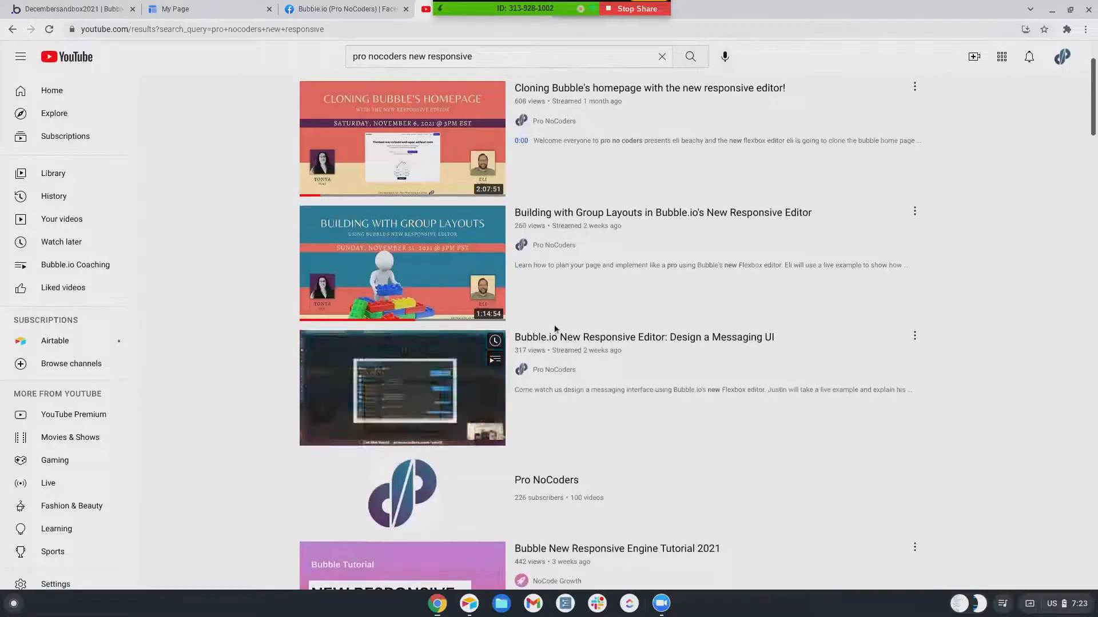
pyautogui.scroll(1, 554, 329)
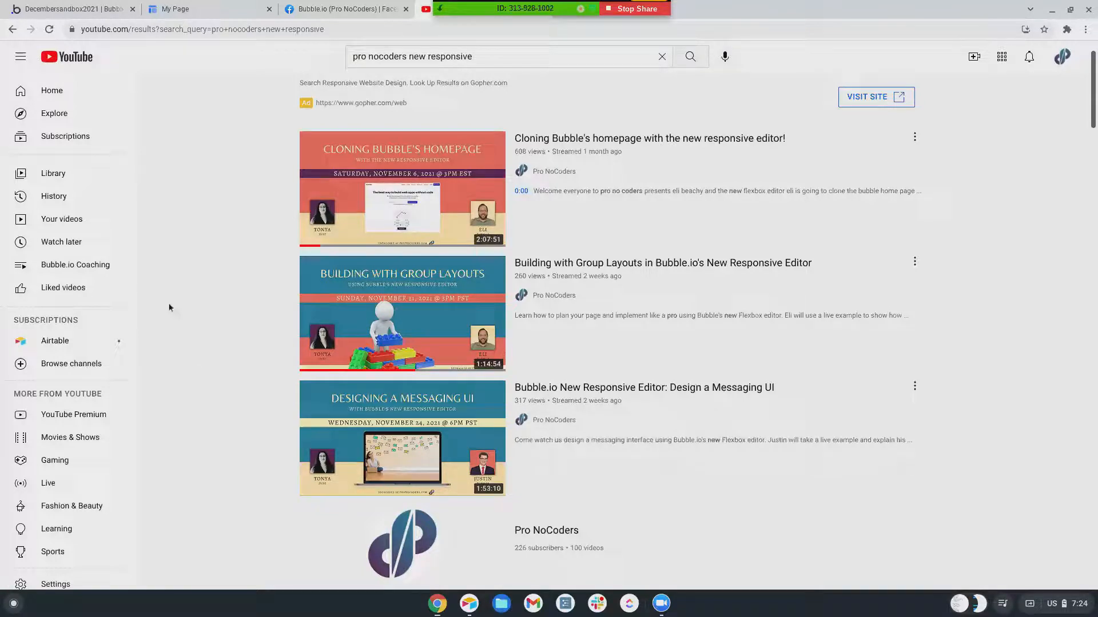
# Step: Replace the video search with the suggested query combining the tutorial creator's first name and "responsive engine"
pyautogui.click(543, 59)
pyautogui.hotkey('ctrl', 'a')
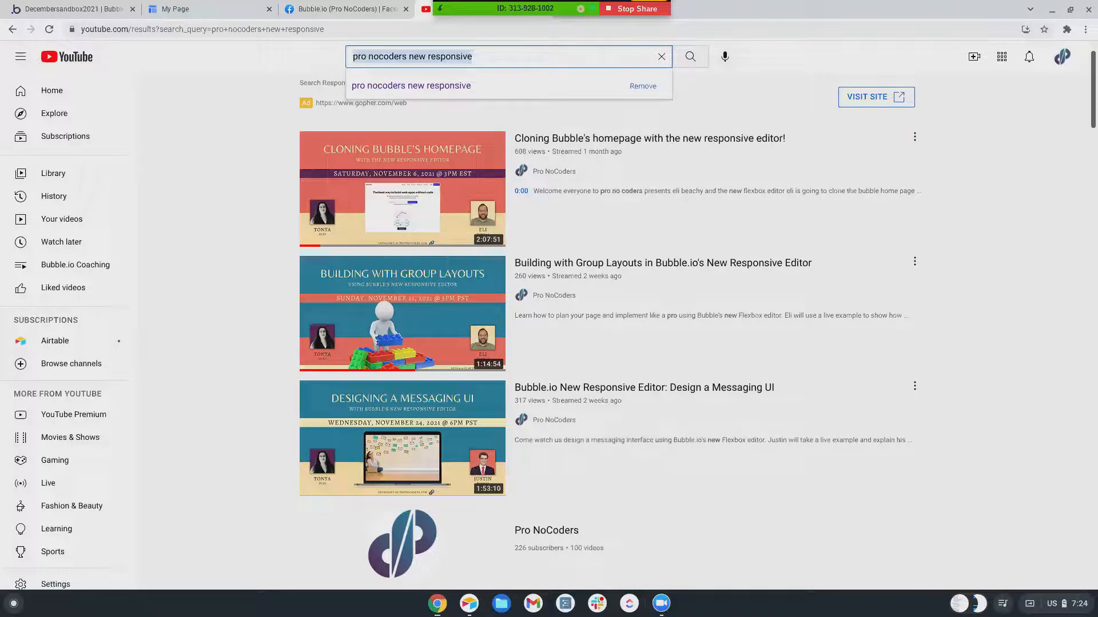
pyautogui.write('zubair')
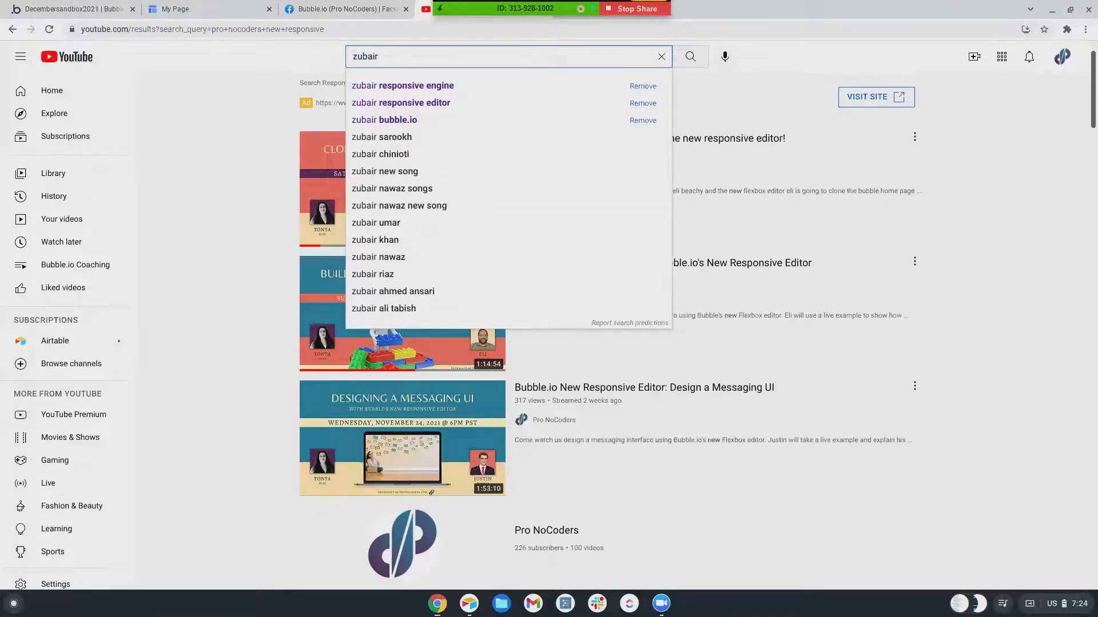
pyautogui.click(431, 87)
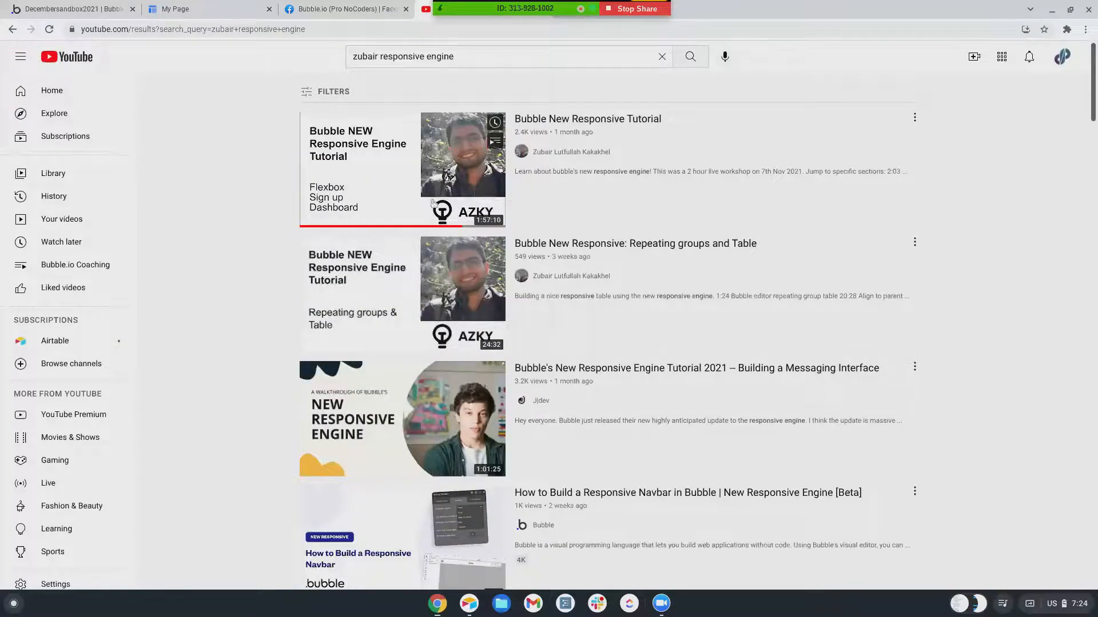
# Step: Examine the creator's Bubble New Responsive Tutorial and Repeating groups and Table videos among the search results
pyautogui.moveTo(319, 317)
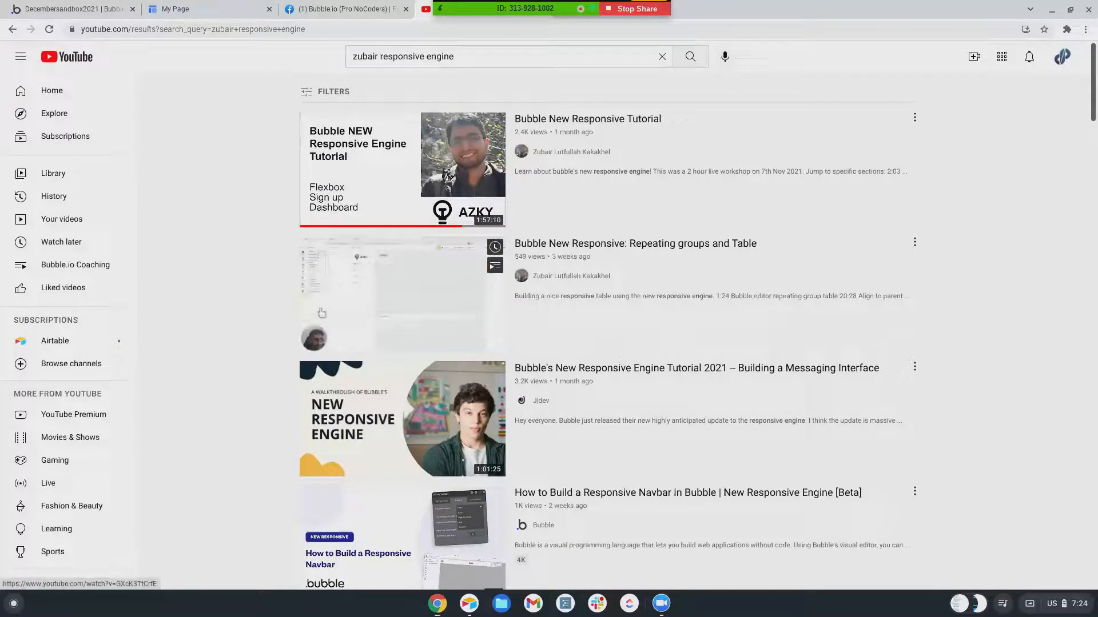
pyautogui.moveTo(435, 187)
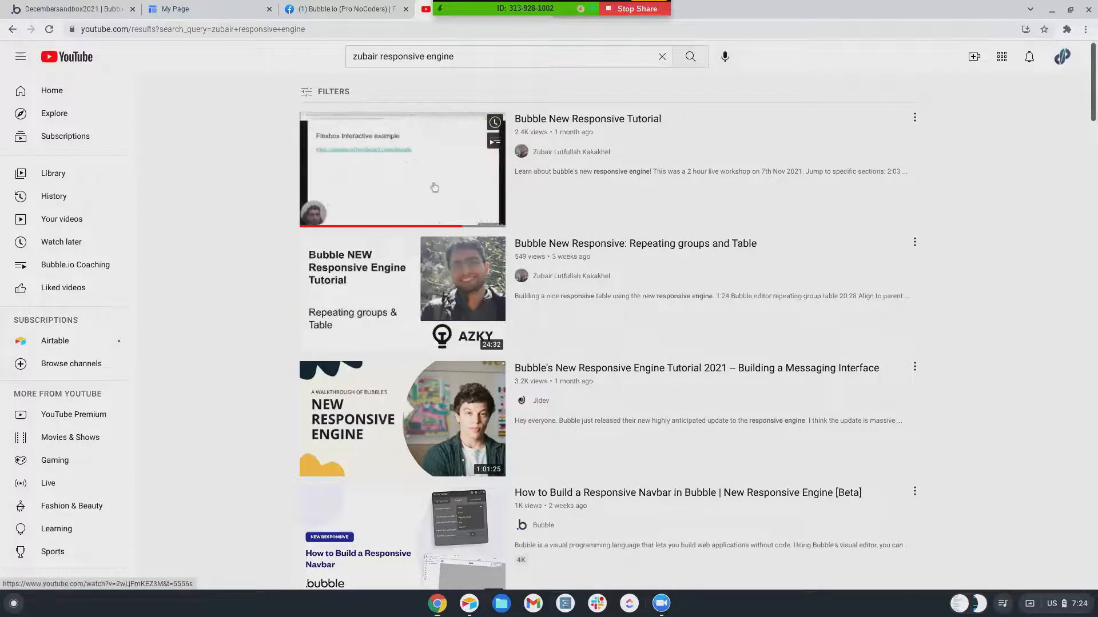
pyautogui.moveTo(451, 229)
pyautogui.scroll(-1, 473, 178)
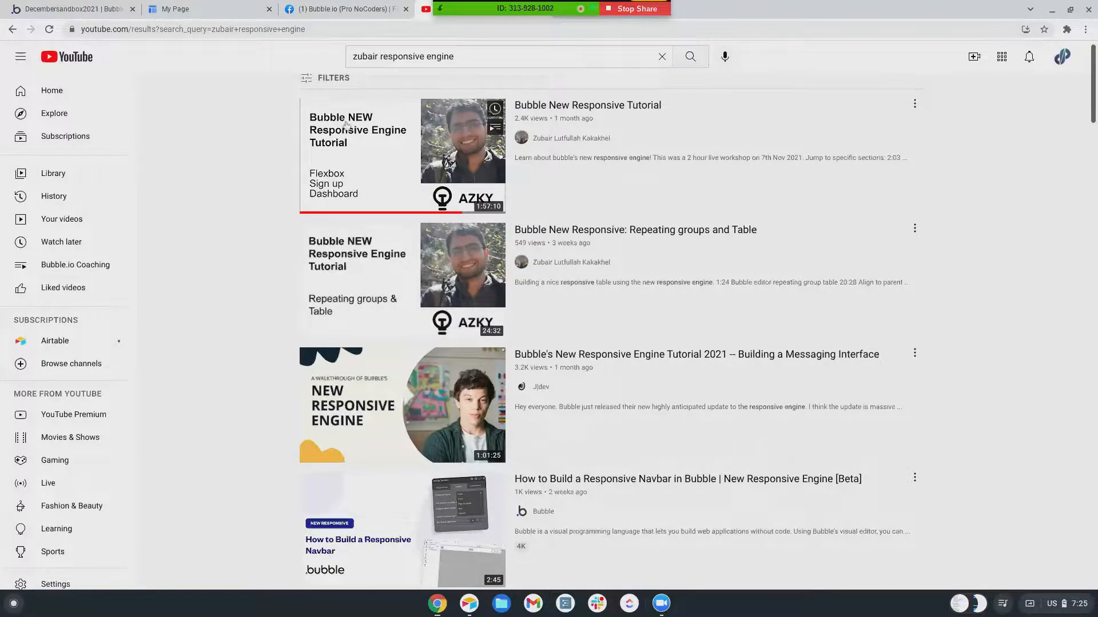
pyautogui.scroll(-1, 348, 163)
pyautogui.scroll(1, 348, 162)
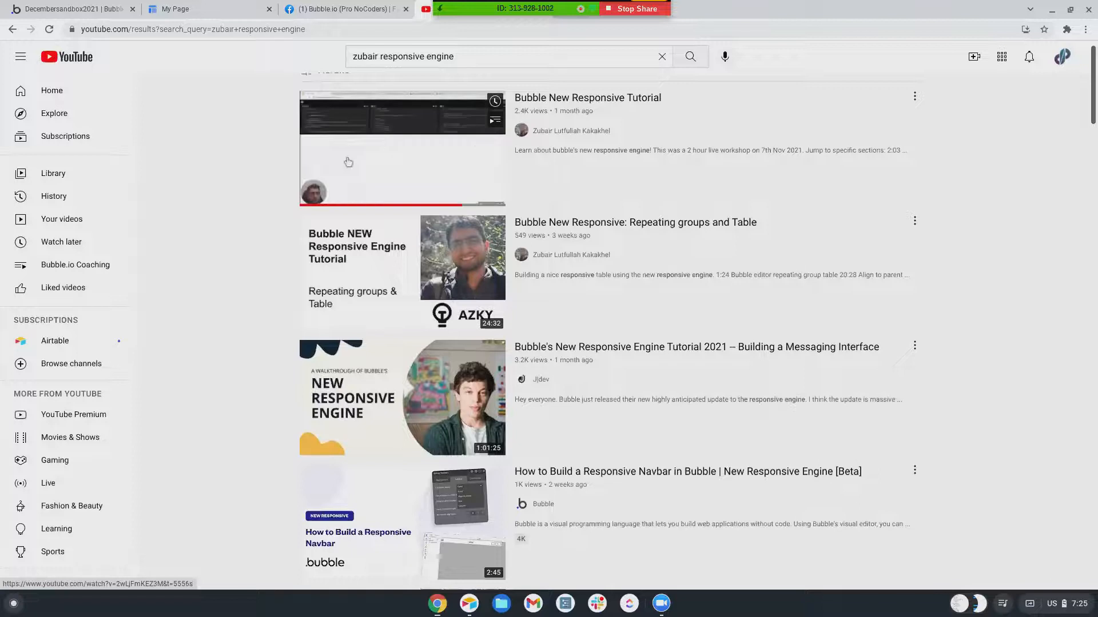
pyautogui.scroll(1, 349, 162)
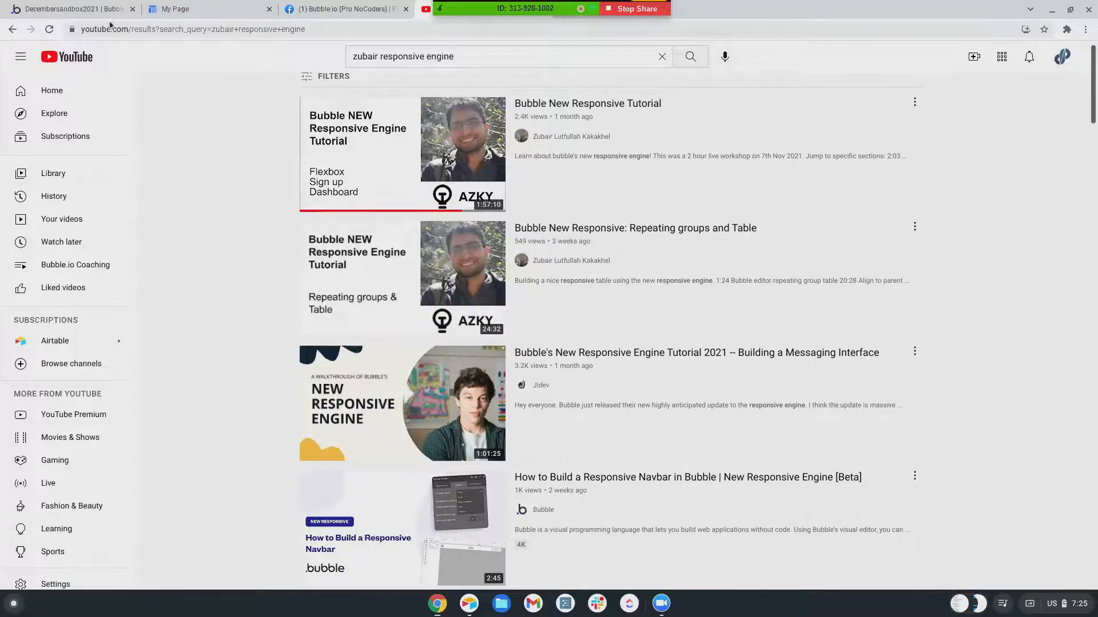
# Step: Switch to the Bubble editor, open the new_responsive_rgs page, select its user repeating group and preview the page
pyautogui.click(86, 9)
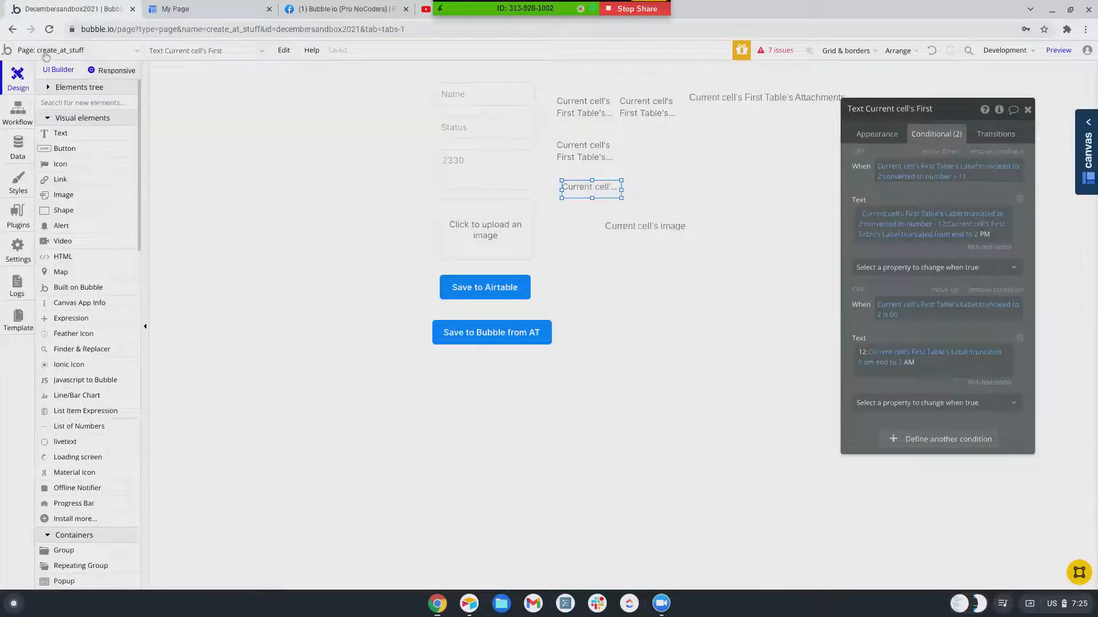
pyautogui.click(46, 51)
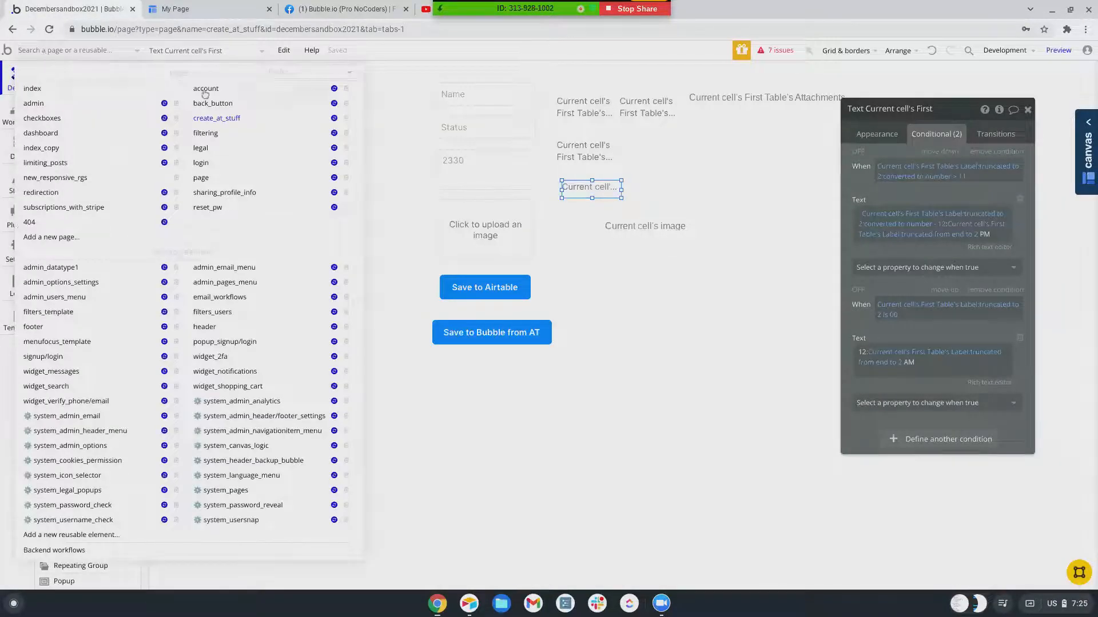
pyautogui.click(40, 182)
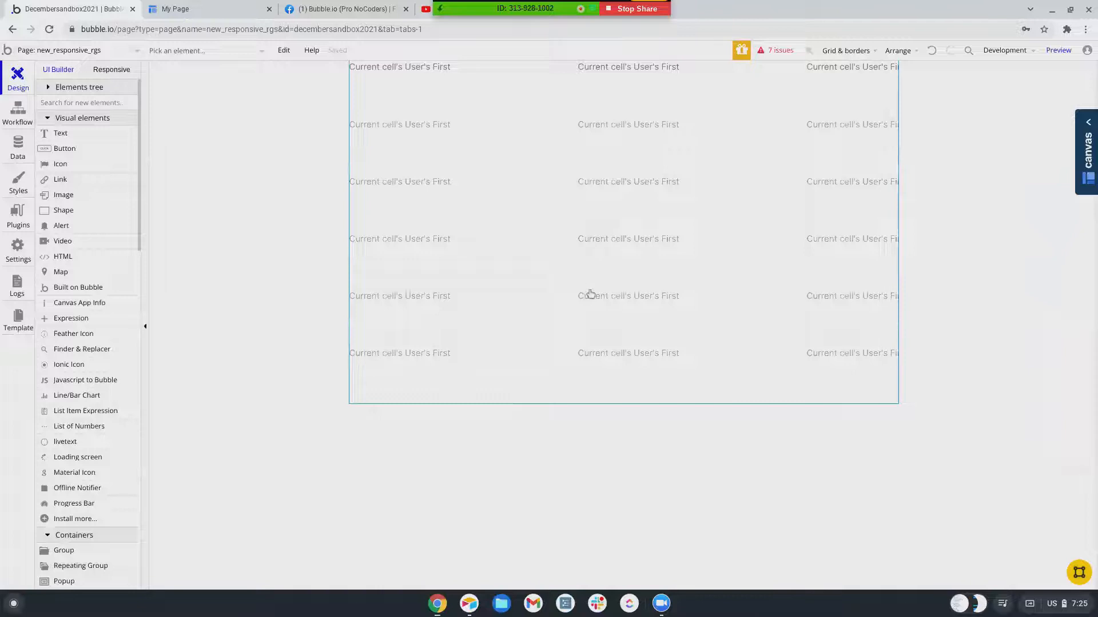
pyautogui.doubleClick(595, 198)
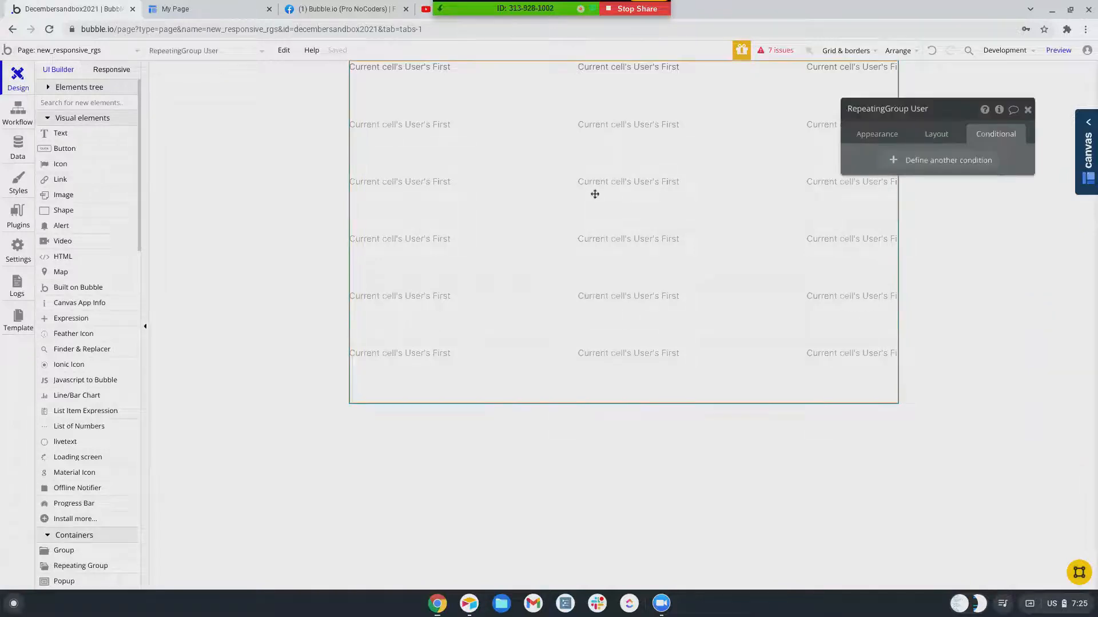
pyautogui.click(1059, 52)
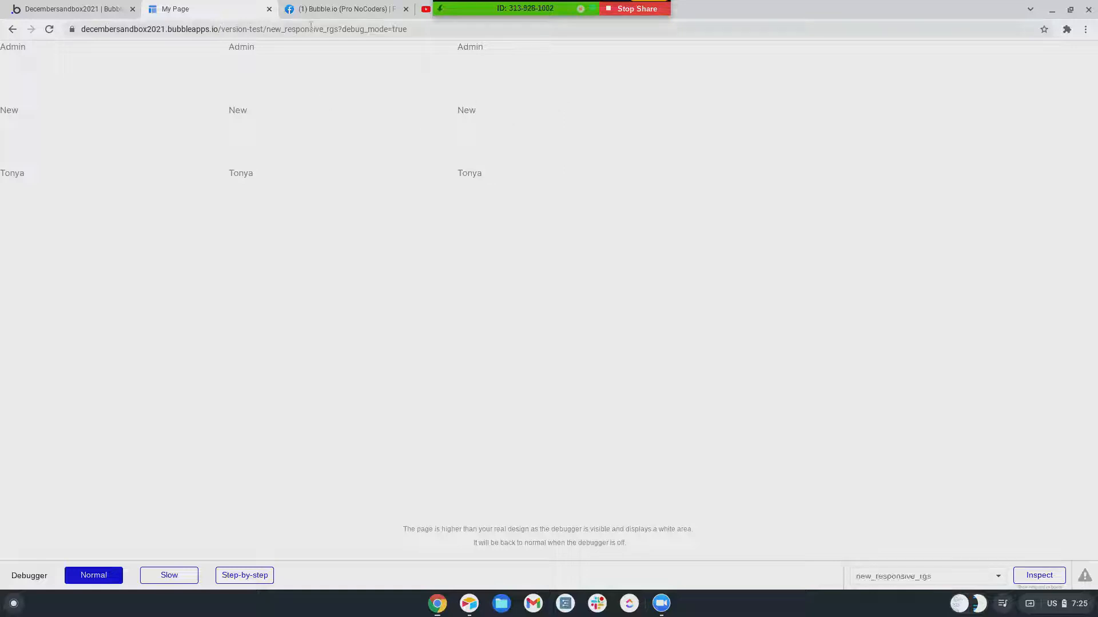
# Step: Shrink the preview's browser window to check how the repeating group responds, and maximize the window again
pyautogui.click(1070, 10)
pyautogui.moveTo(573, 205); pyautogui.dragTo(467, 206)
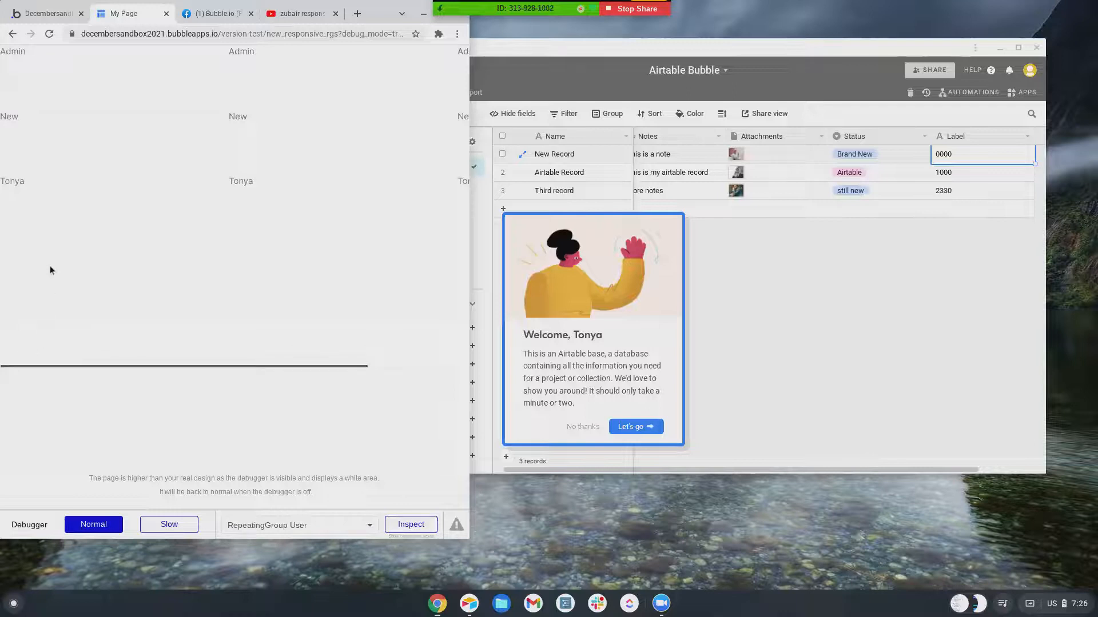
pyautogui.doubleClick(381, 9)
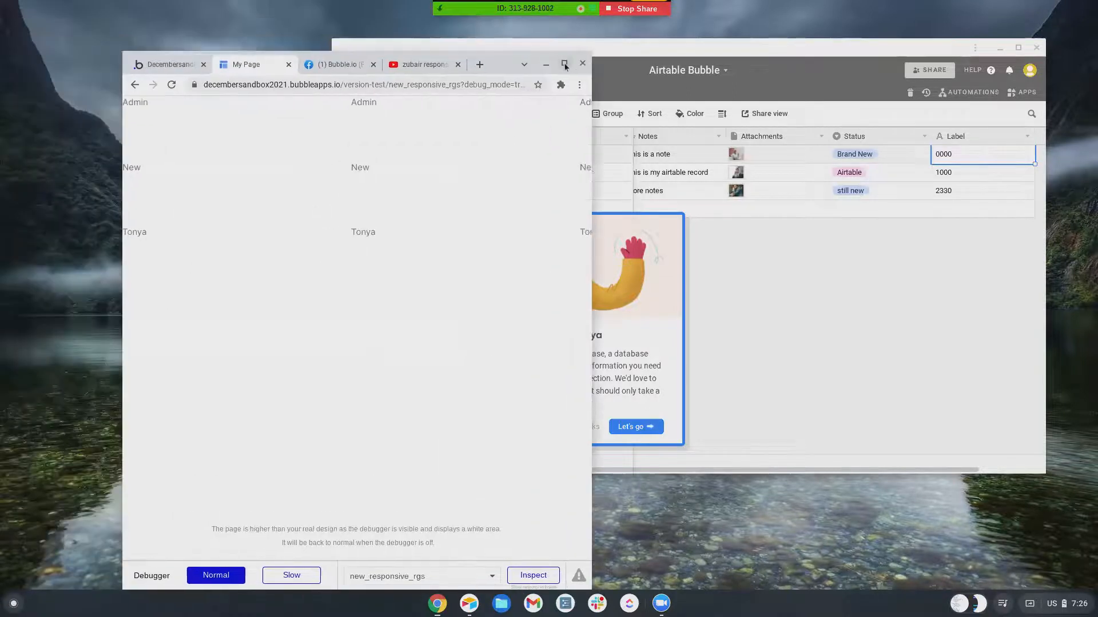
pyautogui.click(564, 64)
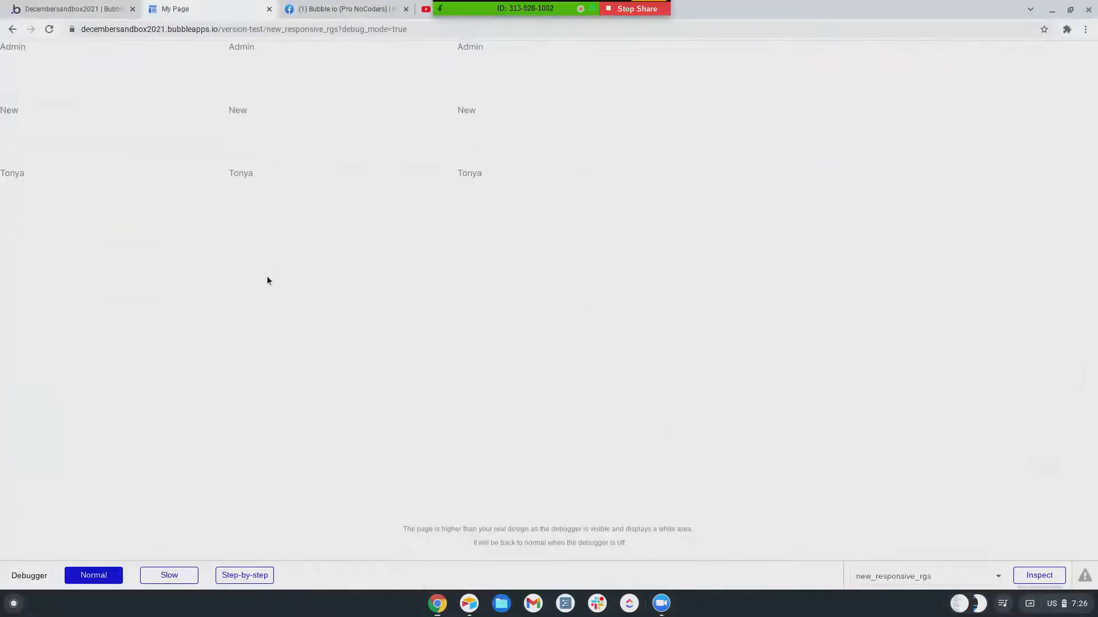
# Step: Return to the editor and examine the page's appearance settings and the user repeating group's appearance and layout settings
pyautogui.click(53, 9)
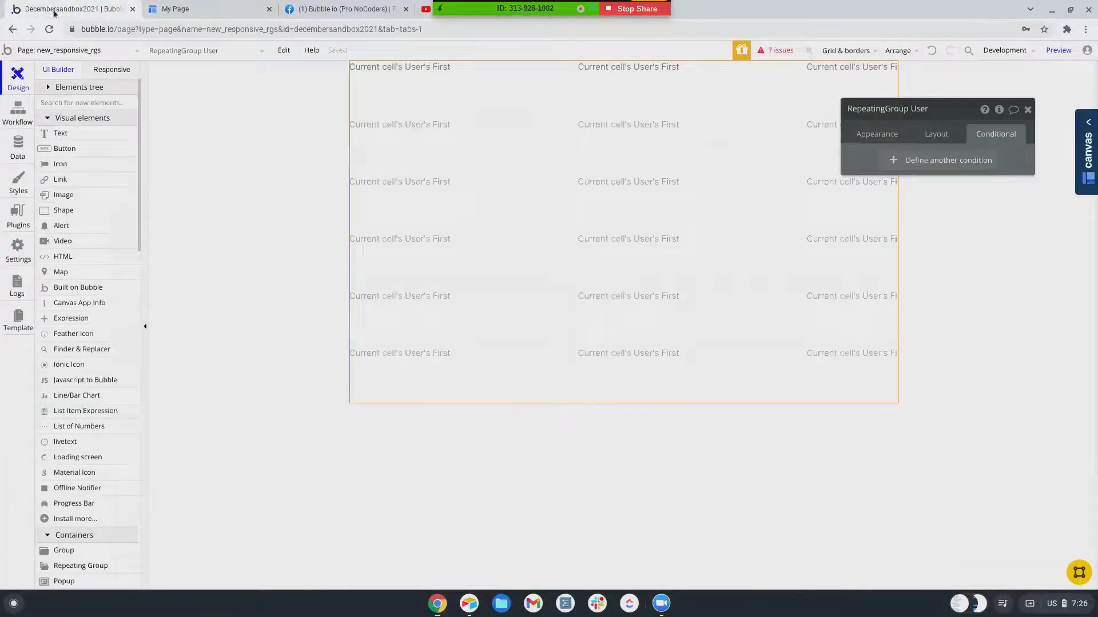
pyautogui.click(262, 122)
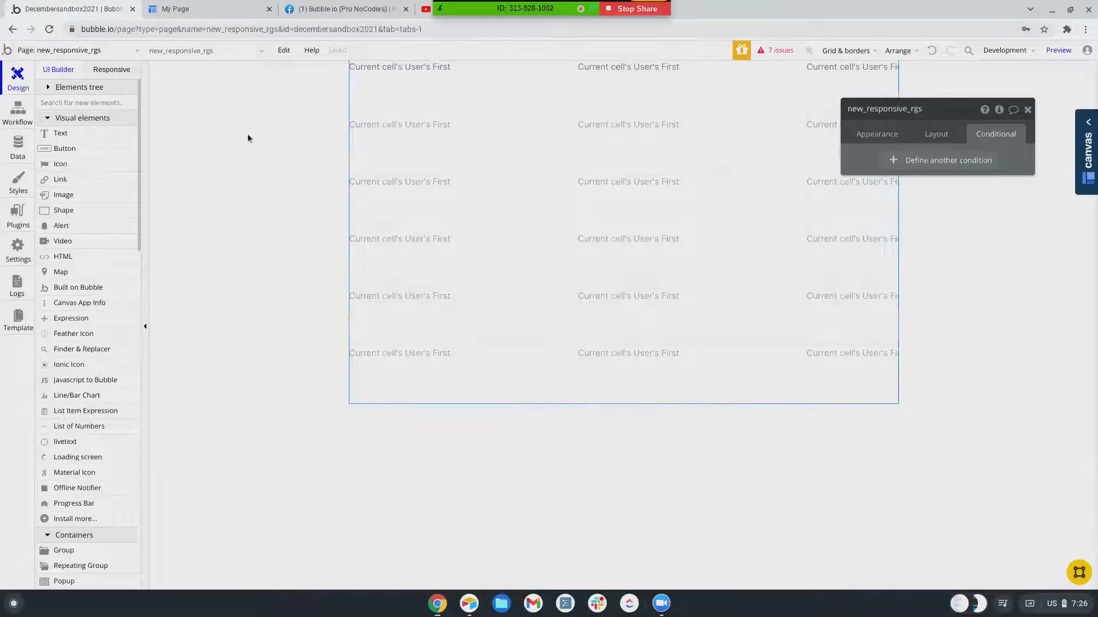
pyautogui.click(888, 136)
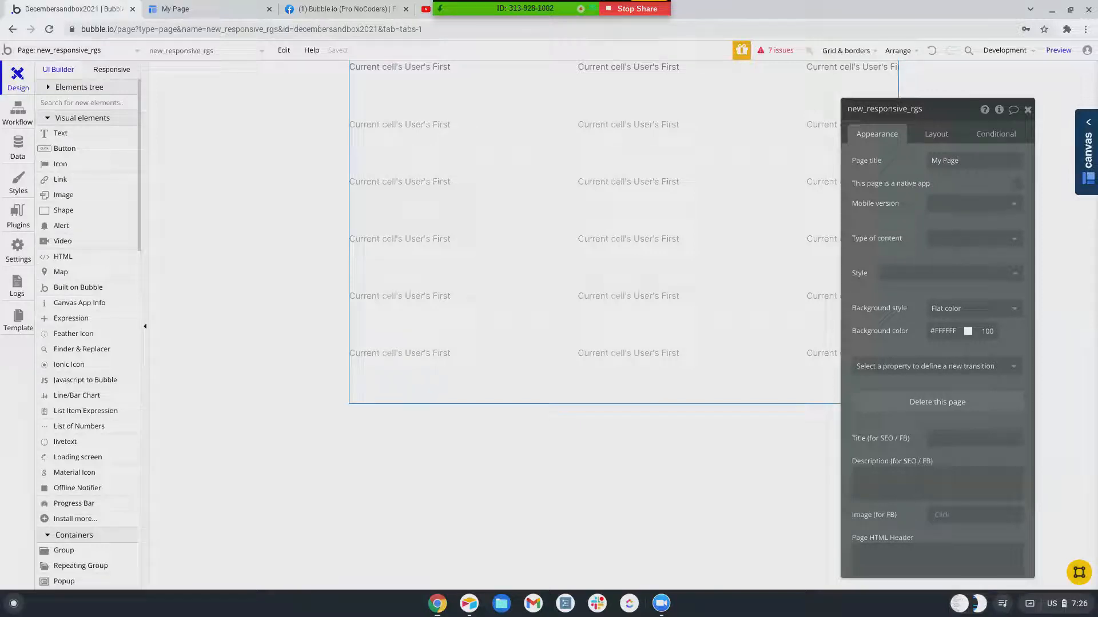
pyautogui.click(621, 187)
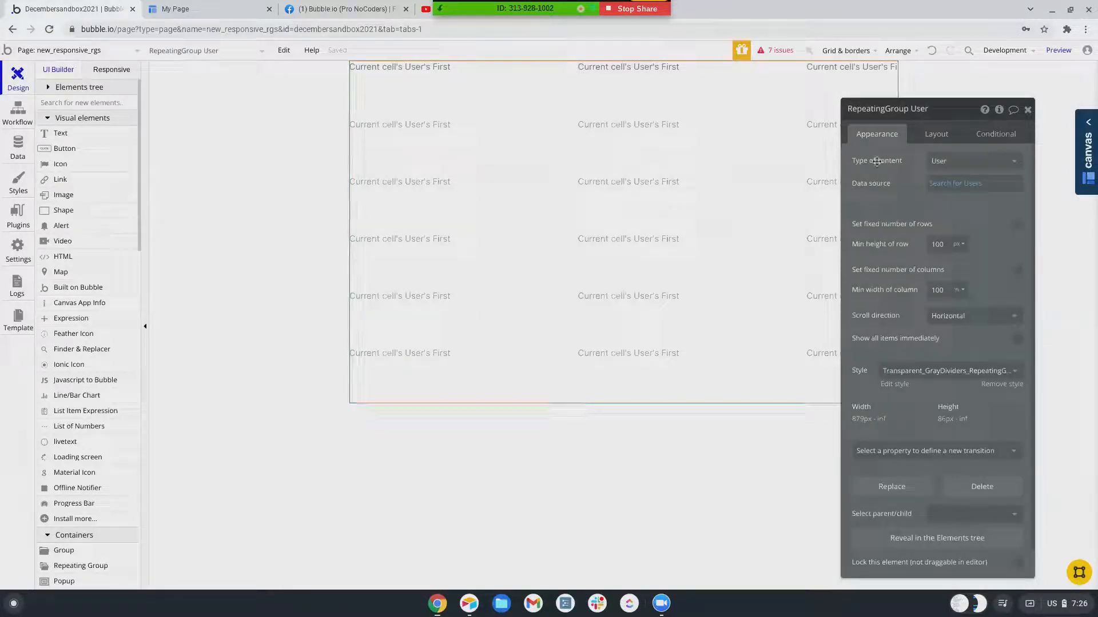
pyautogui.click(938, 136)
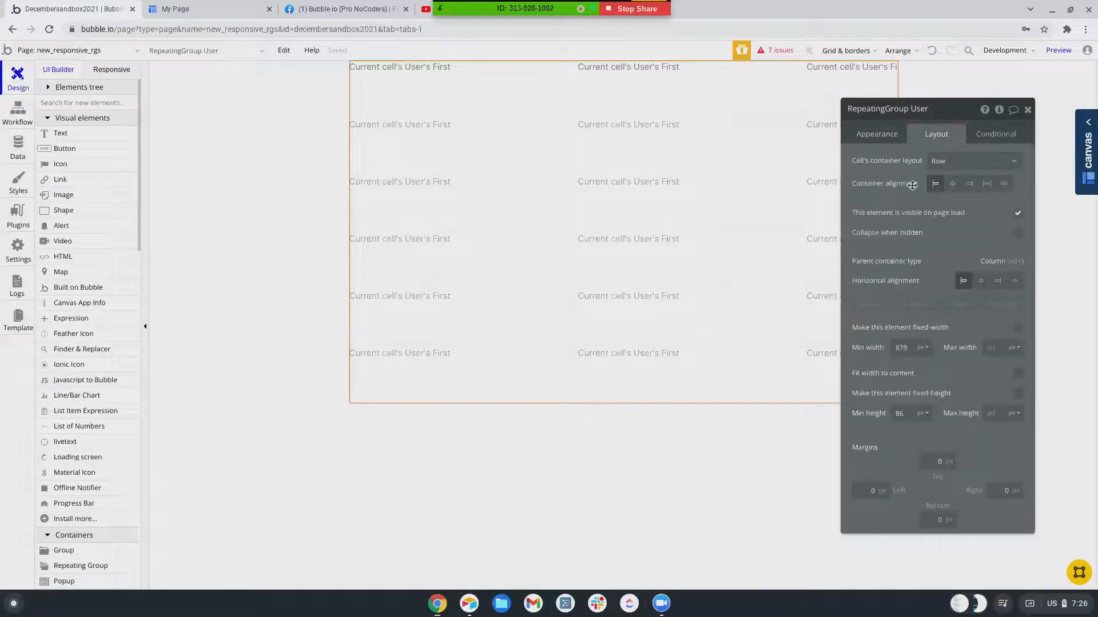
# Step: Try a fixed number of rows on the user repeating group and turn the option off again
pyautogui.click(883, 139)
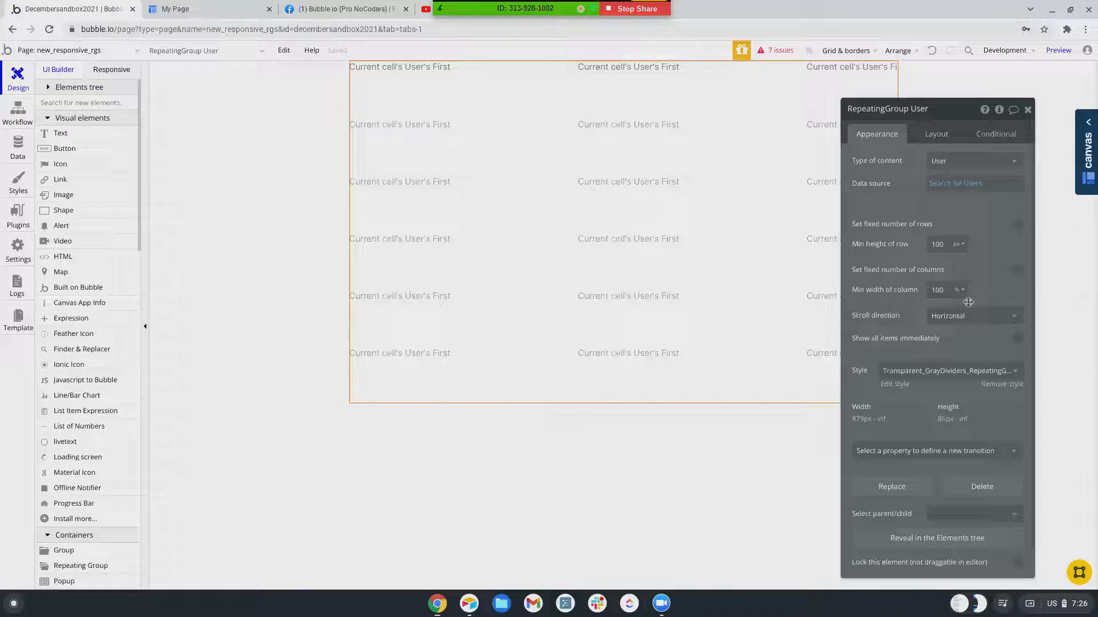
pyautogui.click(1018, 226)
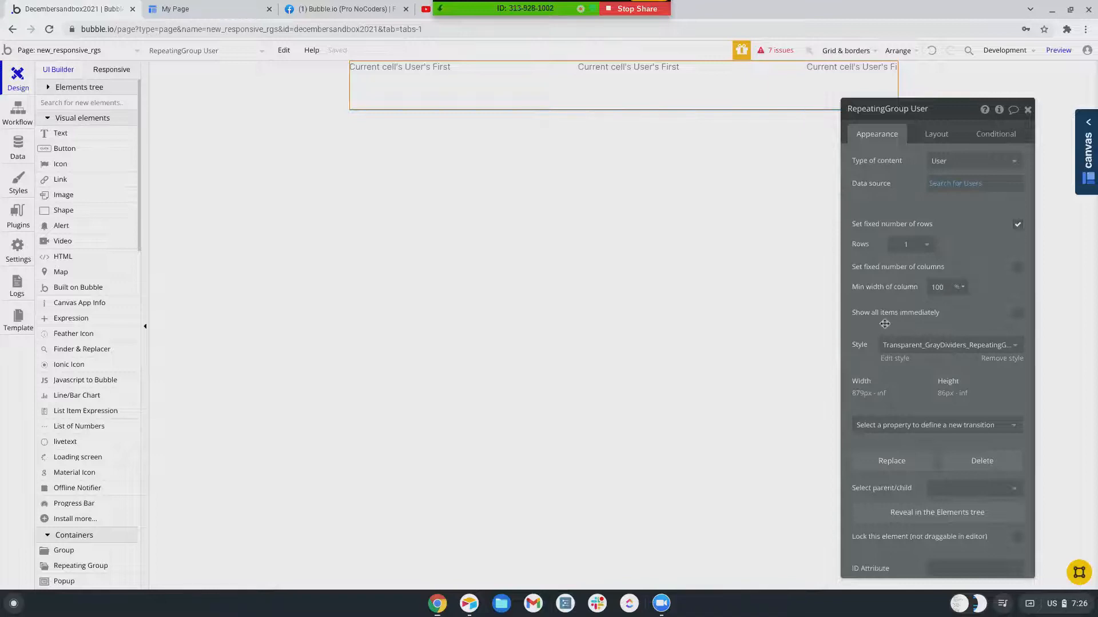
pyautogui.click(1018, 224)
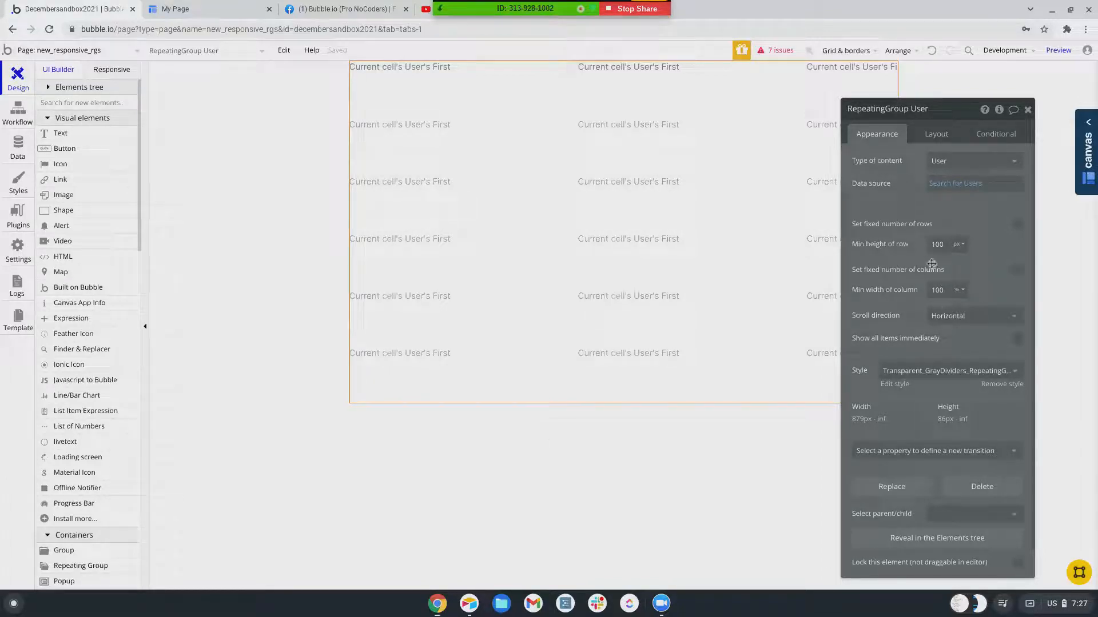
# Step: Set the new_responsive_rgs page's container layout to Row and check the result in the preview
pyautogui.click(239, 221)
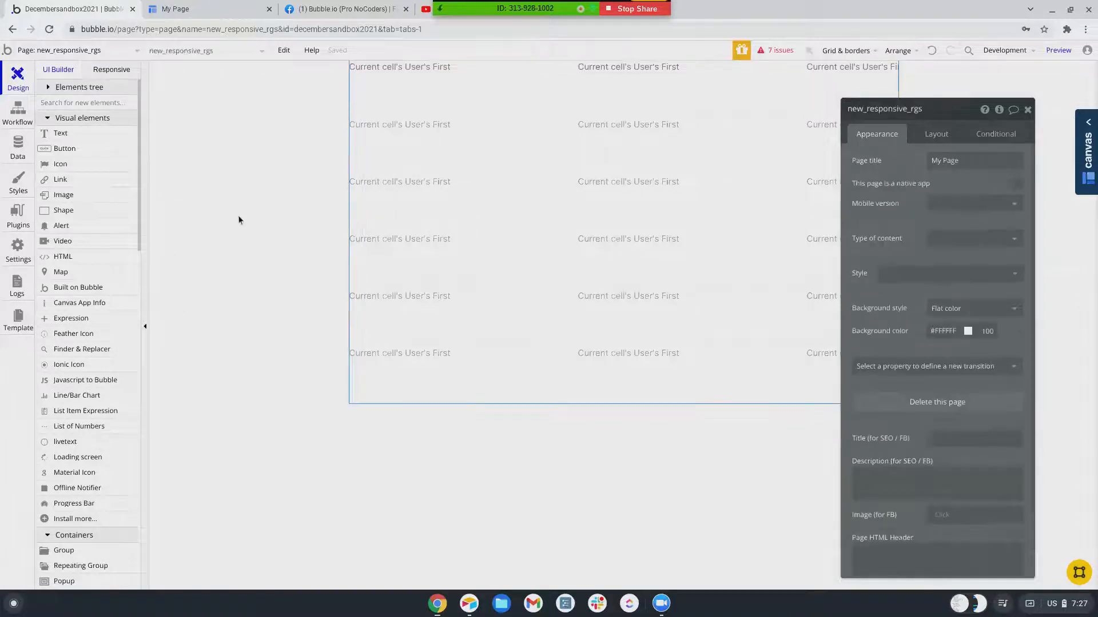
pyautogui.click(941, 141)
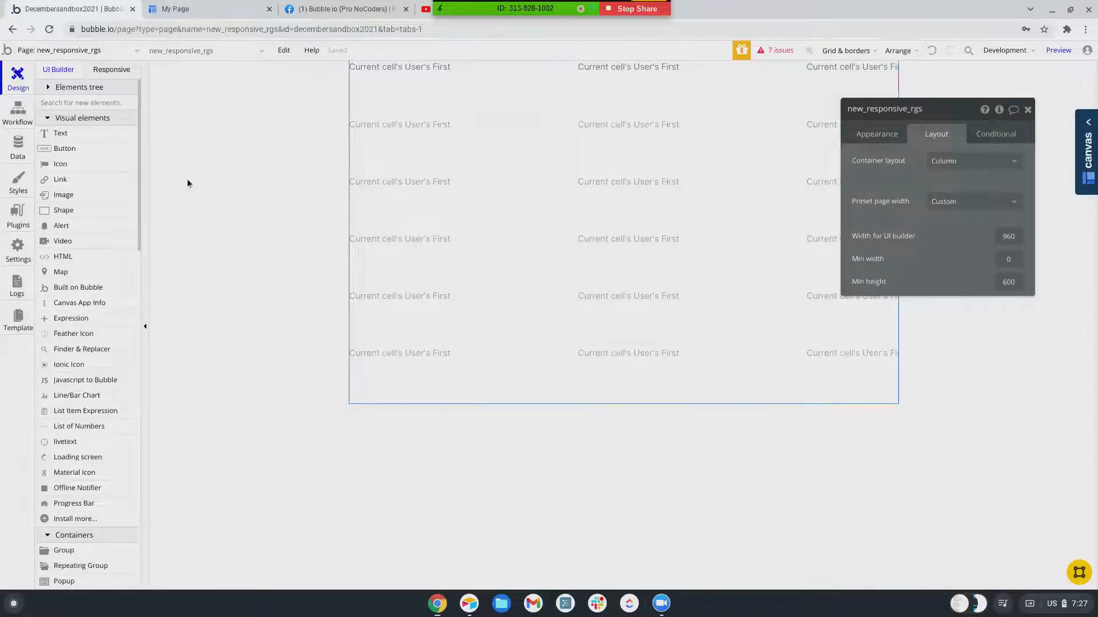
pyautogui.click(951, 162)
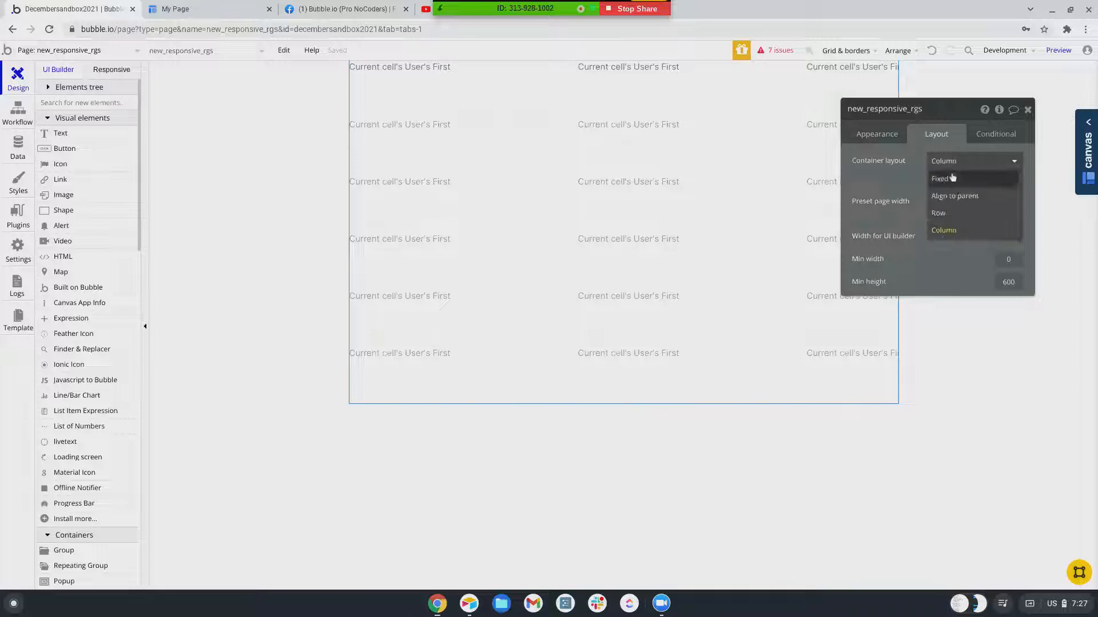
pyautogui.click(945, 218)
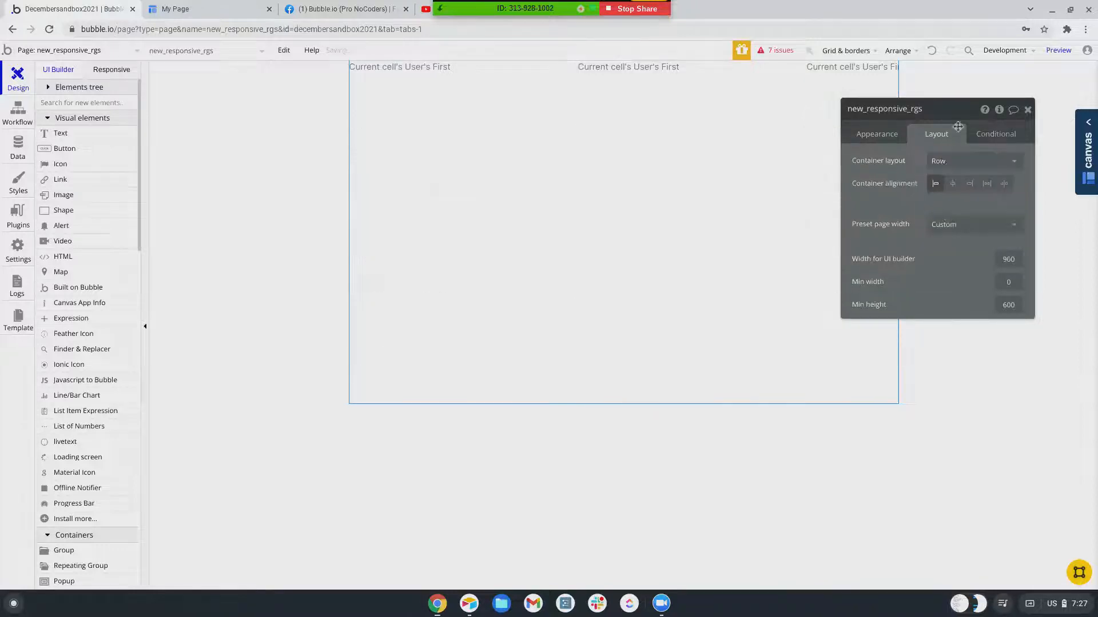
pyautogui.click(1058, 50)
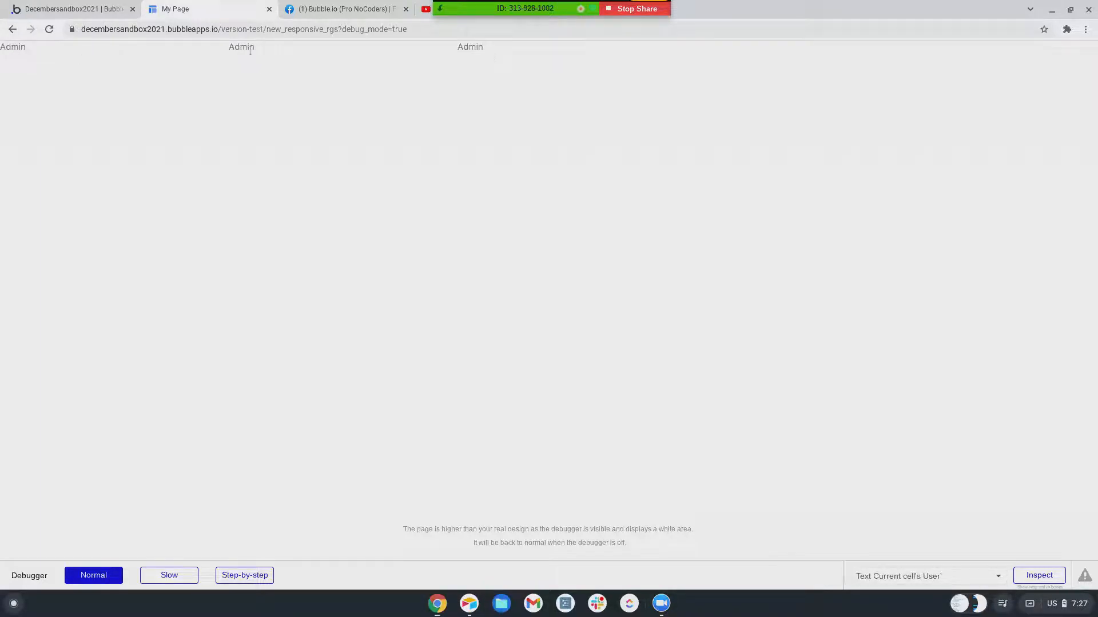
pyautogui.click(91, 14)
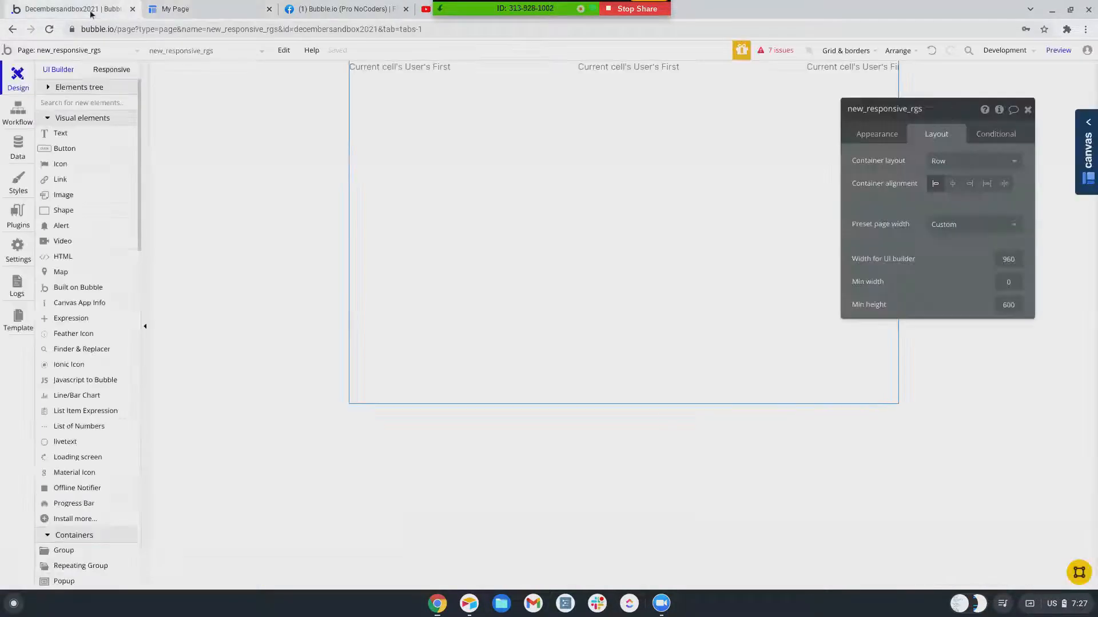
pyautogui.click(164, 12)
# Step: Set the cell's container layout of the user repeating group to Column and preview the page
pyautogui.click(58, 15)
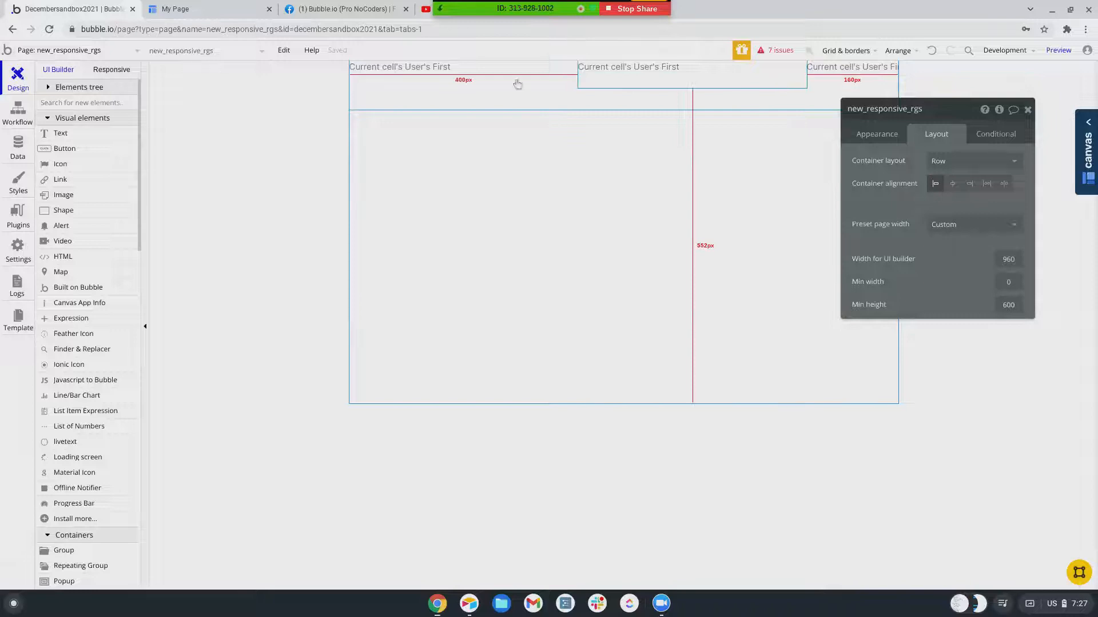
pyautogui.click(605, 105)
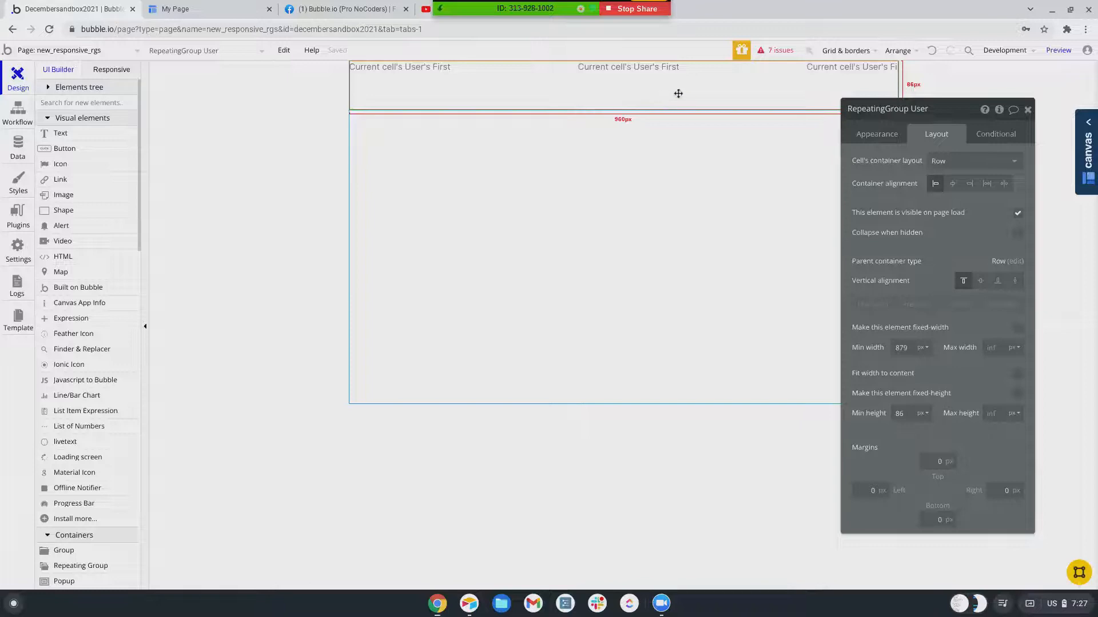
pyautogui.click(946, 164)
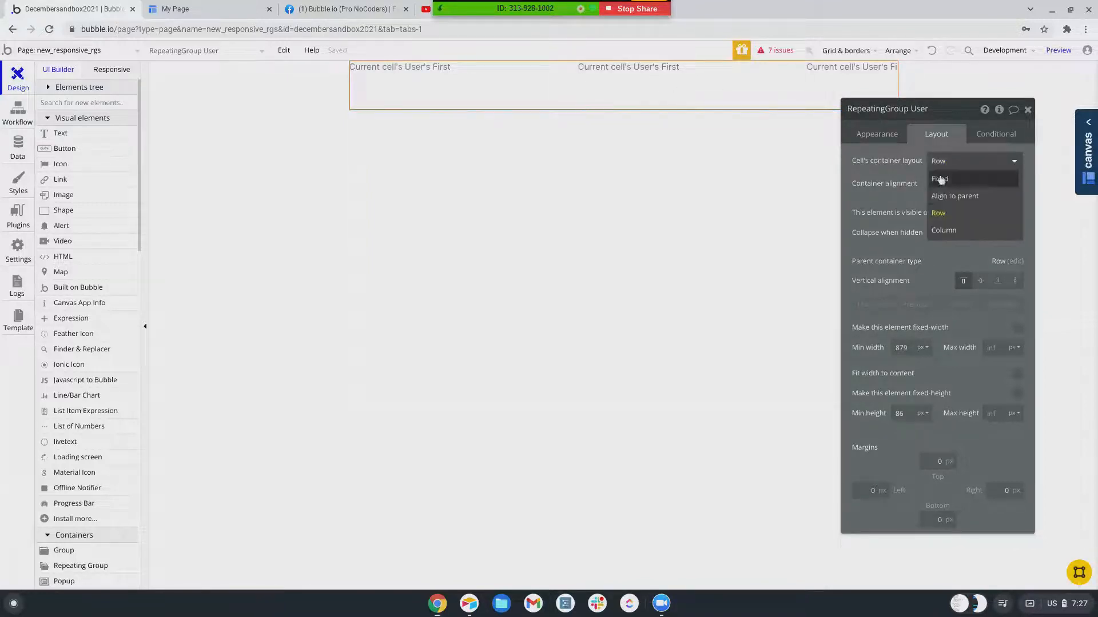
pyautogui.click(943, 227)
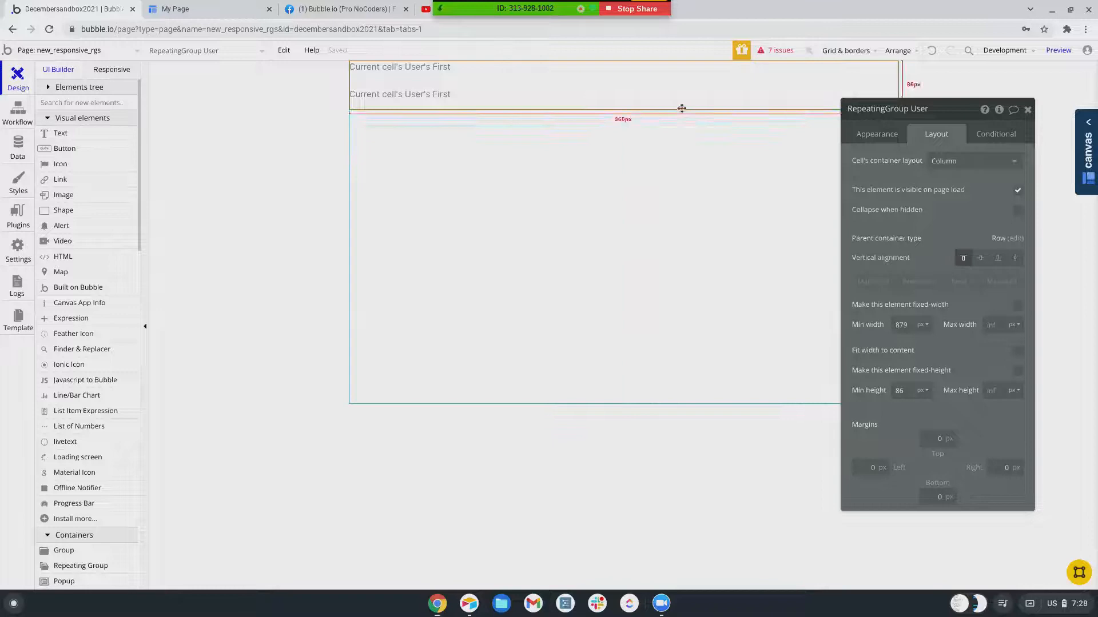
pyautogui.moveTo(657, 109); pyautogui.dragTo(655, 117)
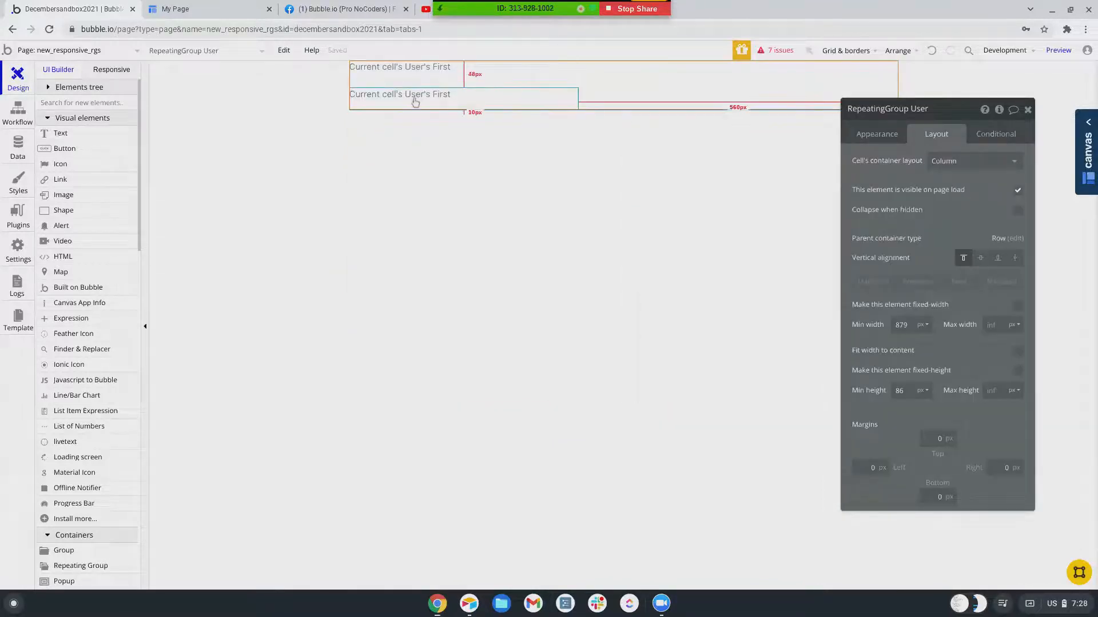
pyautogui.click(1057, 52)
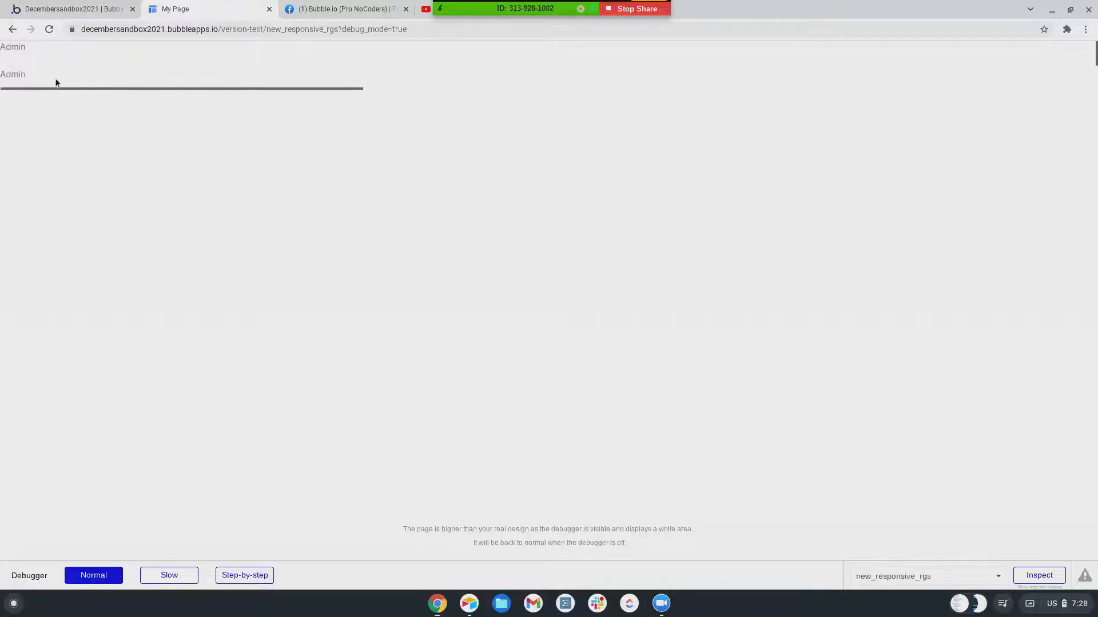
# Step: Return to the editor, edit the repeating group's minimum height and preview the page again
pyautogui.click(70, 9)
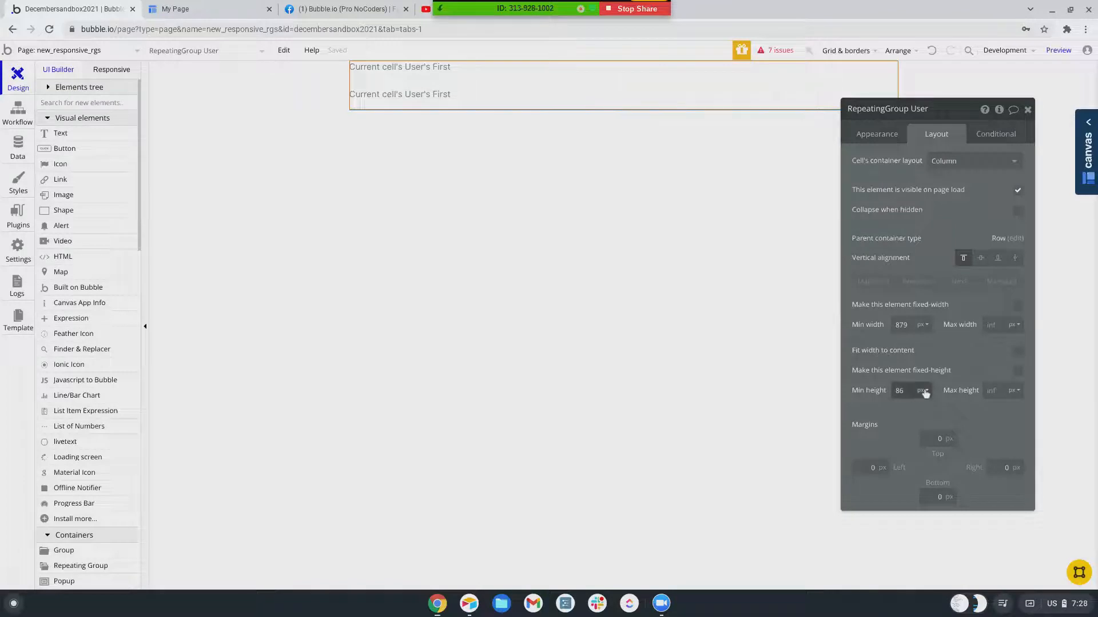
pyautogui.moveTo(905, 390); pyautogui.dragTo(892, 389)
pyautogui.click(1024, 225)
pyautogui.click(1059, 50)
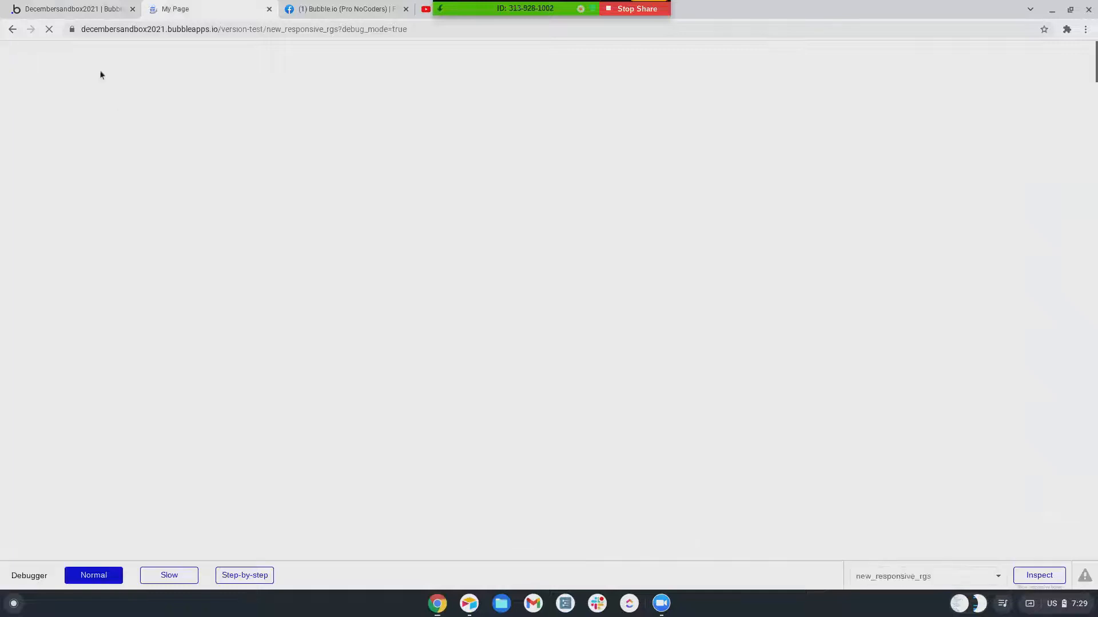
pyautogui.click(354, 59)
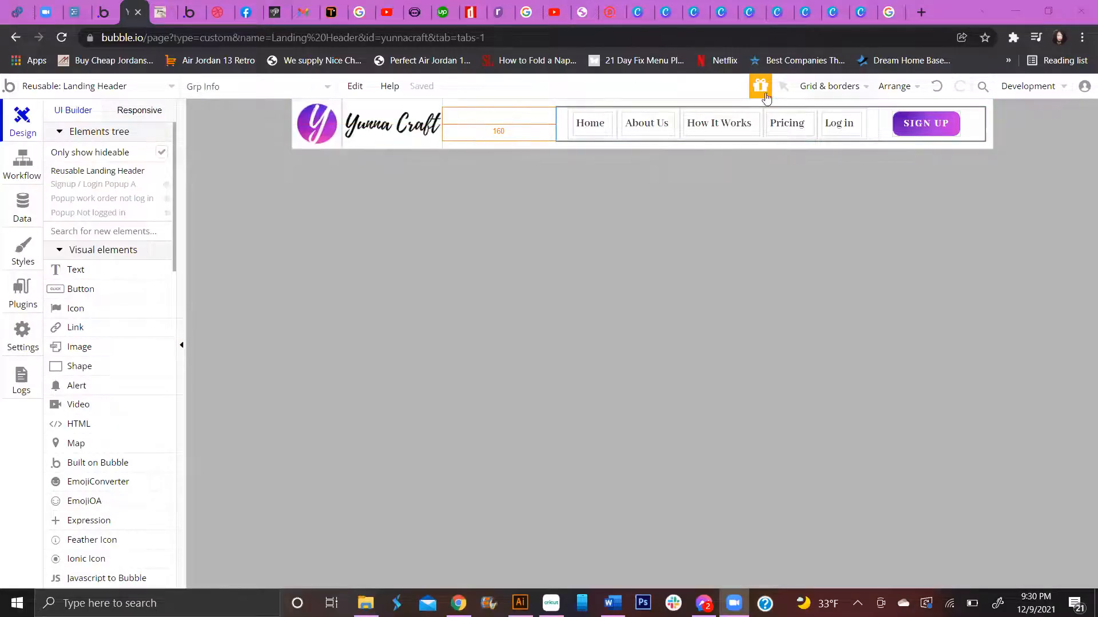
# Step: Show the reusable landing header in the responsive view and narrow the page to check how the header adapts
pyautogui.click(166, 113)
pyautogui.click(164, 112)
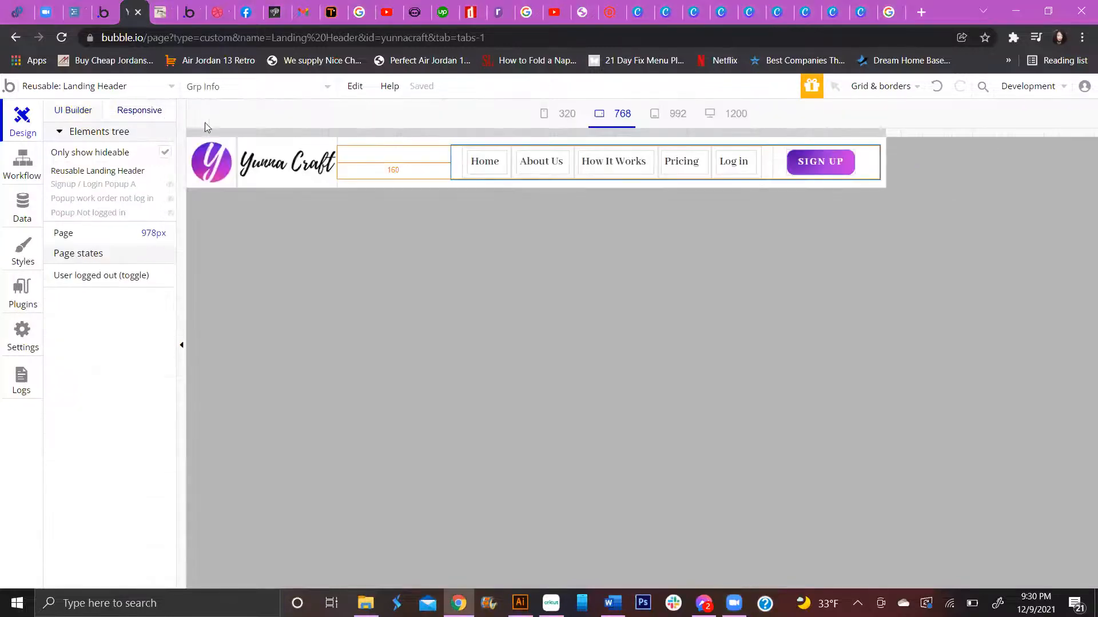
pyautogui.moveTo(885, 133); pyautogui.dragTo(498, 137)
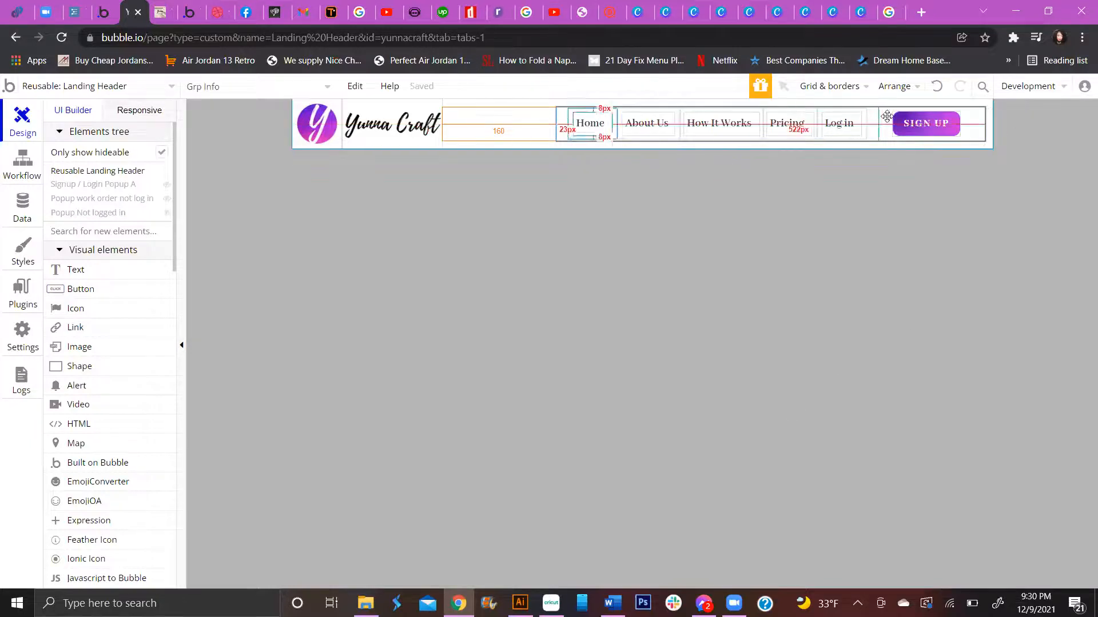
# Step: Set the left margin of the Grp Info navigation group to 0 px
pyautogui.doubleClick(973, 125)
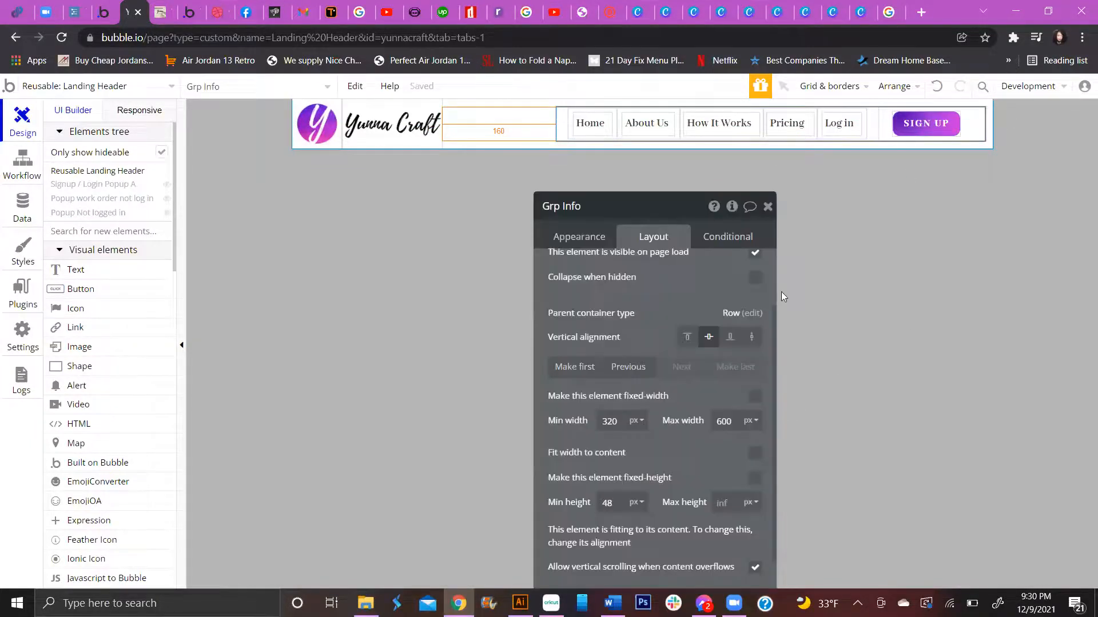
pyautogui.moveTo(668, 216); pyautogui.dragTo(587, 105)
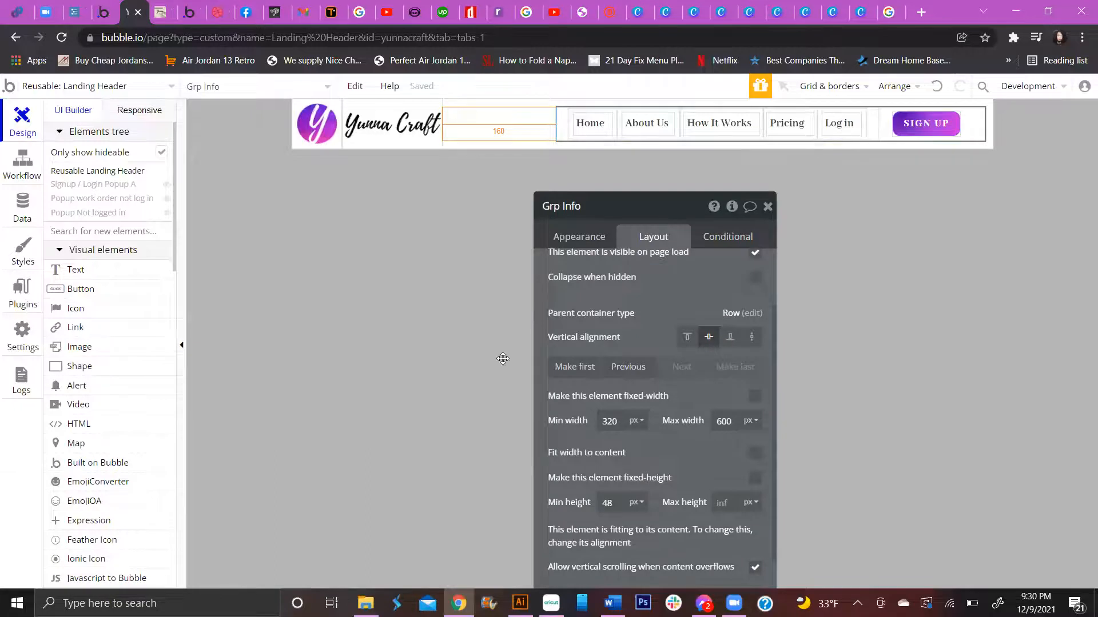
pyautogui.scroll(-2, 517, 356)
pyautogui.click(487, 458)
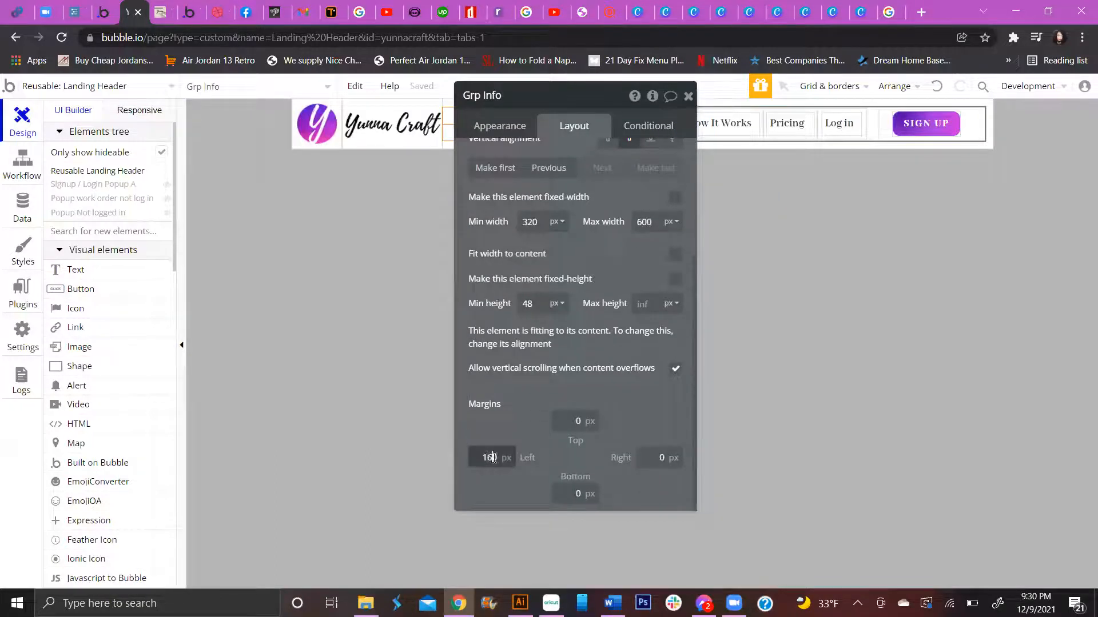
pyautogui.press('BackSpace')
pyautogui.press('BackSpace')
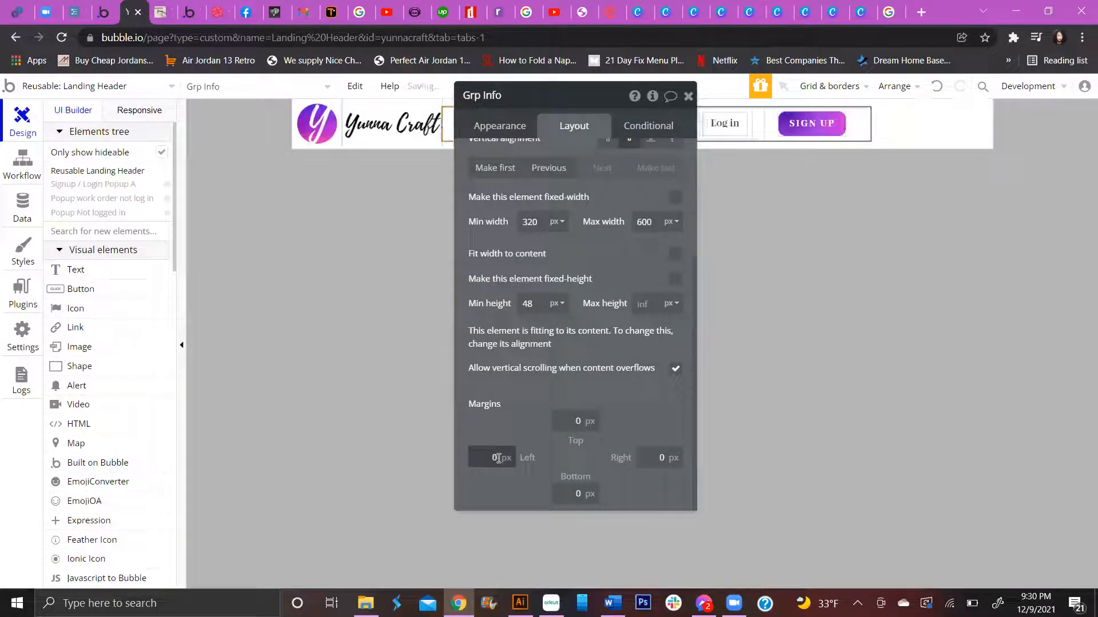
pyautogui.moveTo(593, 95); pyautogui.dragTo(429, 183)
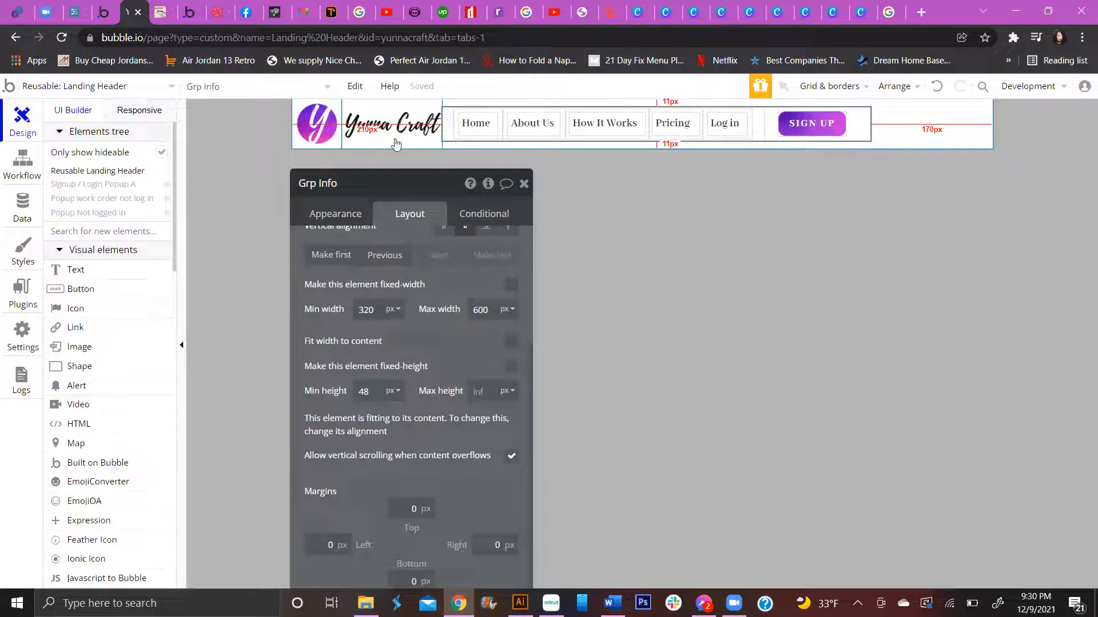
# Step: Examine the layout and appearance settings of the Yunna Craft wordmark, Image B
pyautogui.click(430, 137)
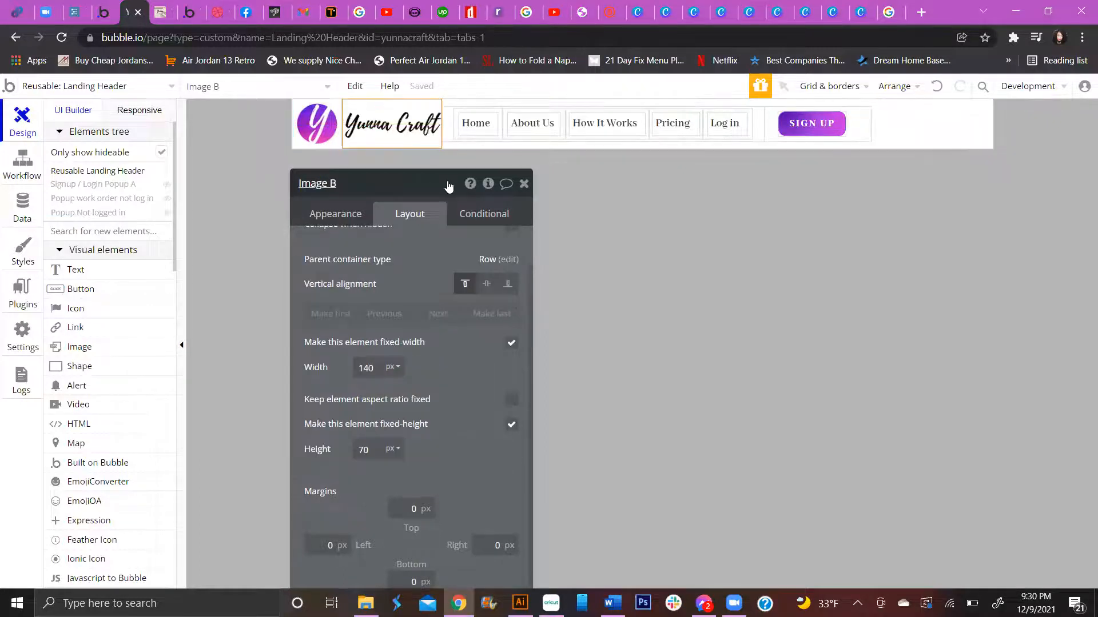
pyautogui.moveTo(449, 192); pyautogui.dragTo(434, 108)
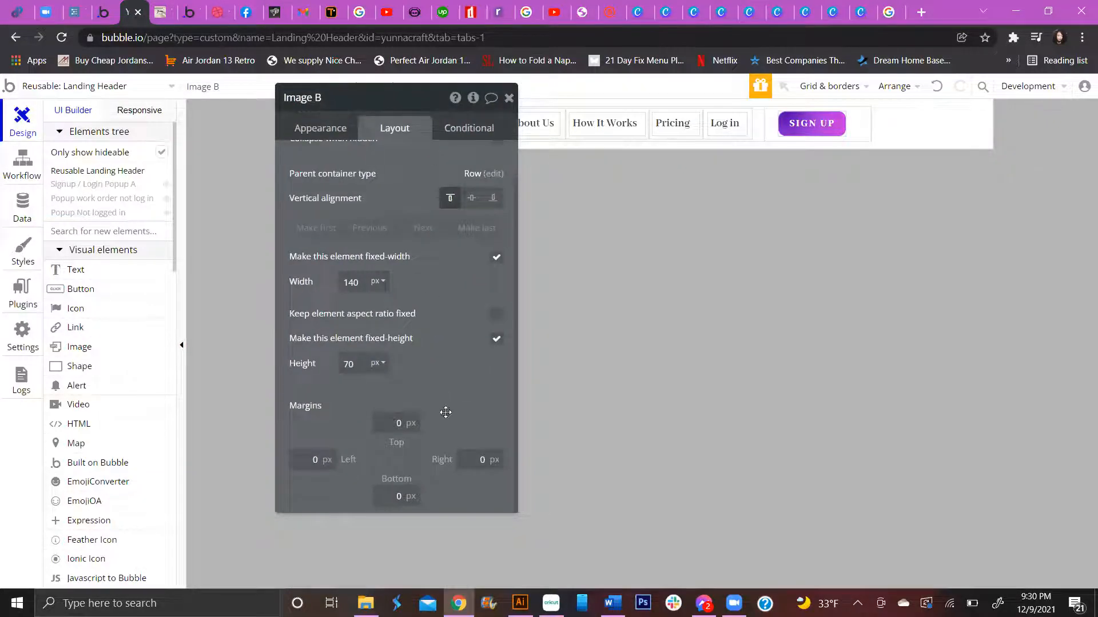
pyautogui.click(319, 129)
pyautogui.moveTo(367, 140); pyautogui.dragTo(887, 152)
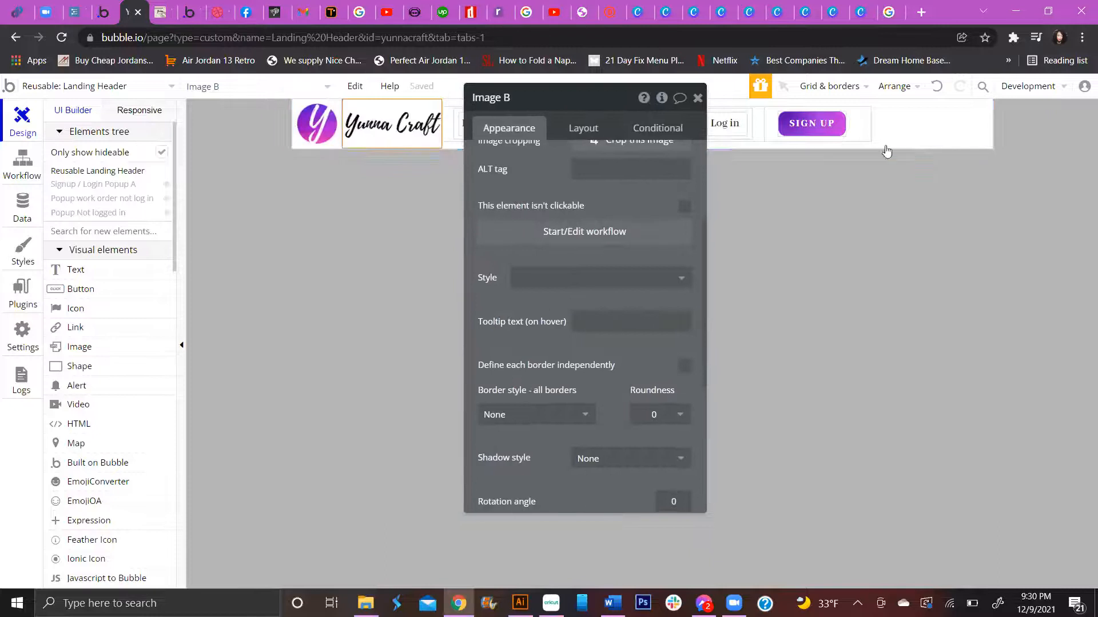
# Step: Set the Header group's horizontal alignment to Centered and try the stretch alignment as well
pyautogui.click(959, 113)
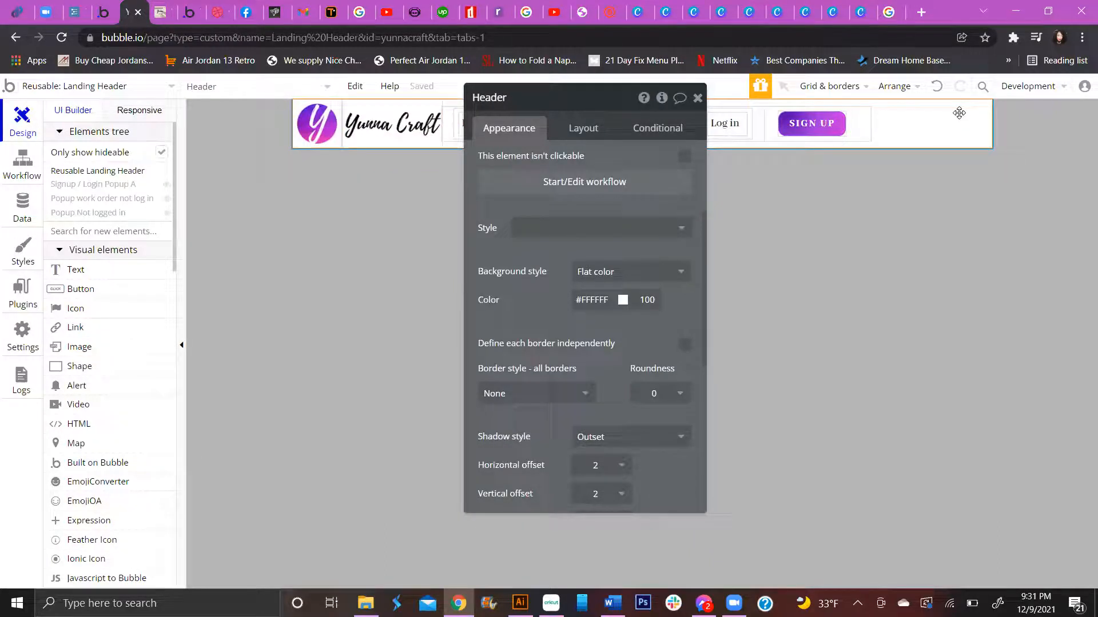
pyautogui.click(596, 138)
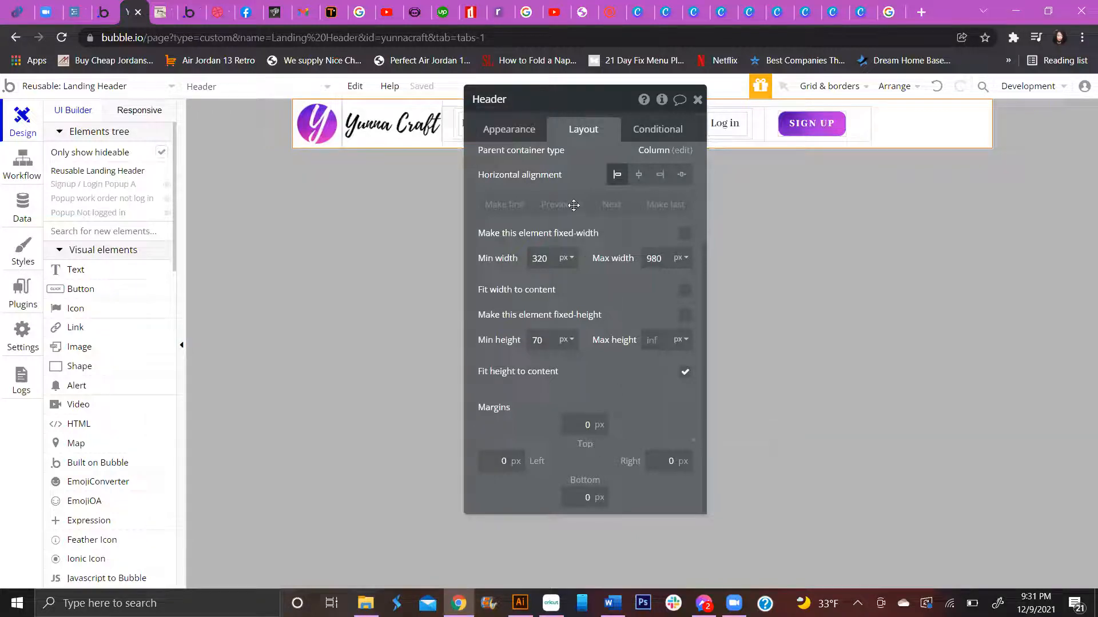
pyautogui.click(639, 176)
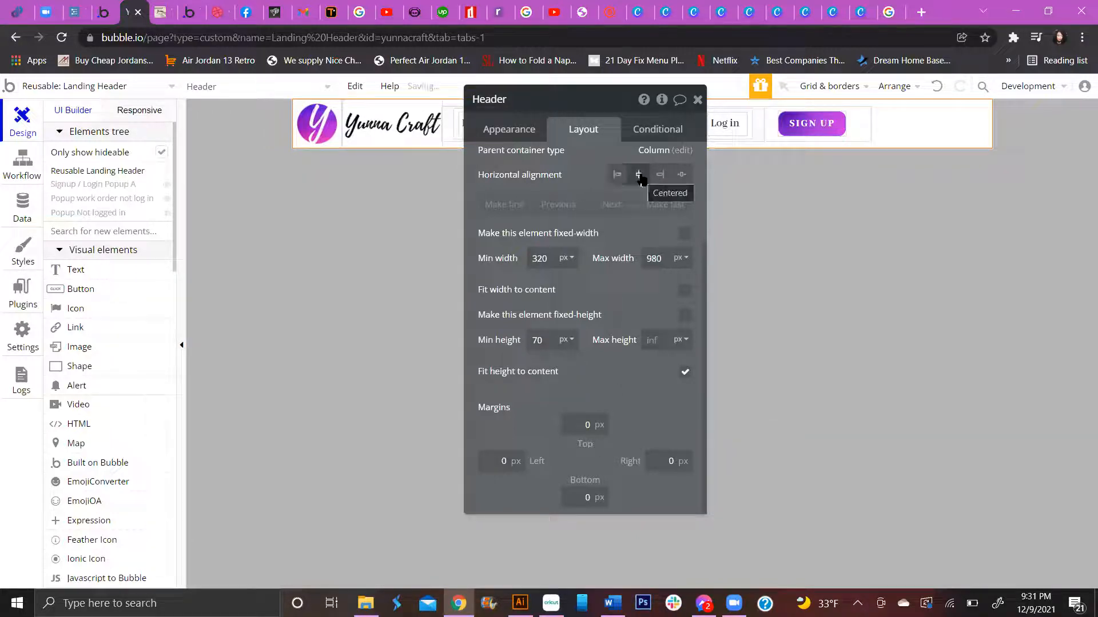
pyautogui.click(682, 178)
pyautogui.moveTo(554, 103); pyautogui.dragTo(499, 179)
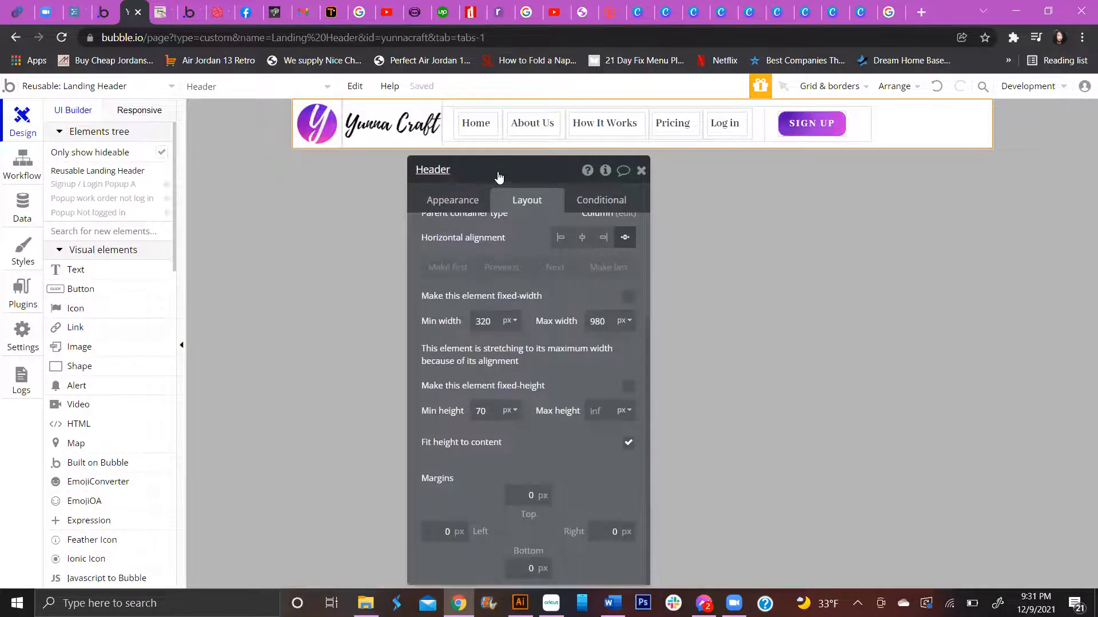
# Step: Try distributing the Grp Info elements with space between them, and undo the change
pyautogui.click(865, 131)
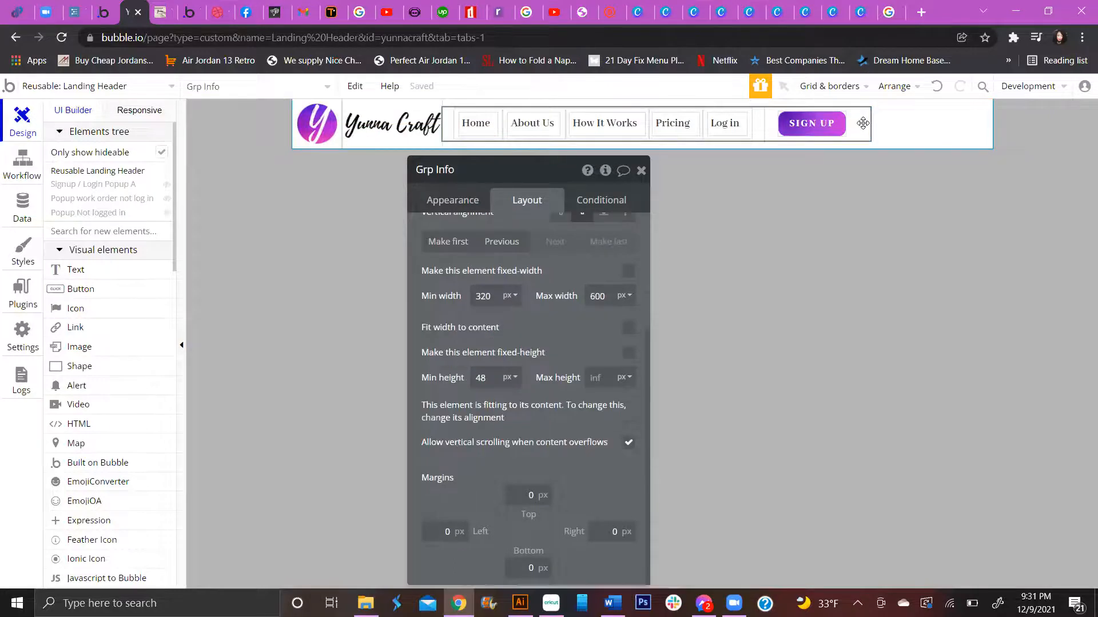
pyautogui.scroll(2, 603, 252)
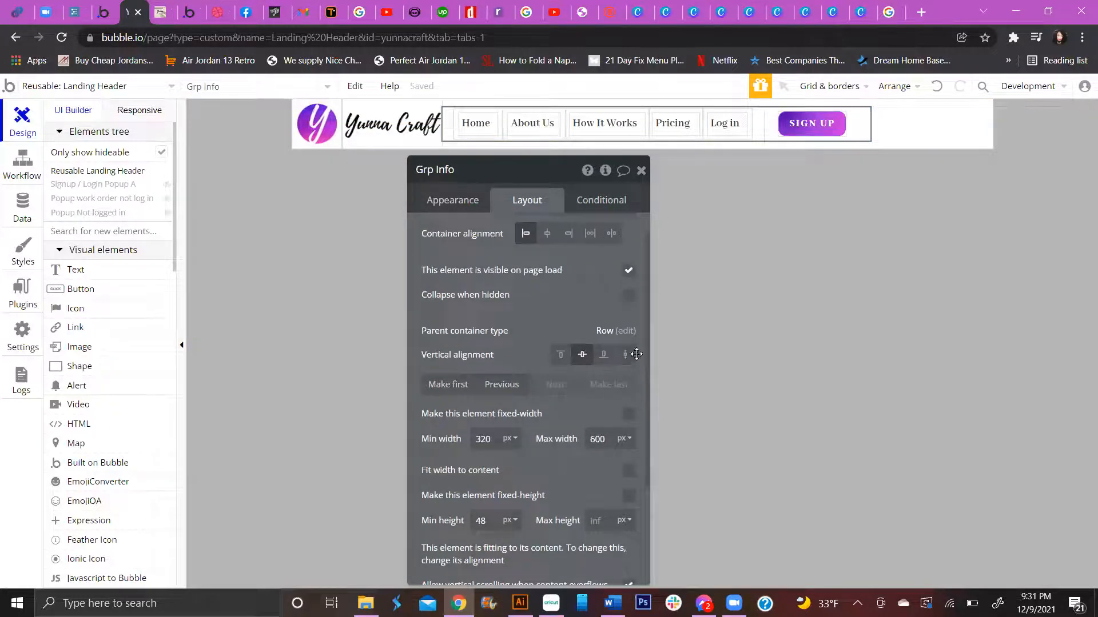
pyautogui.click(611, 235)
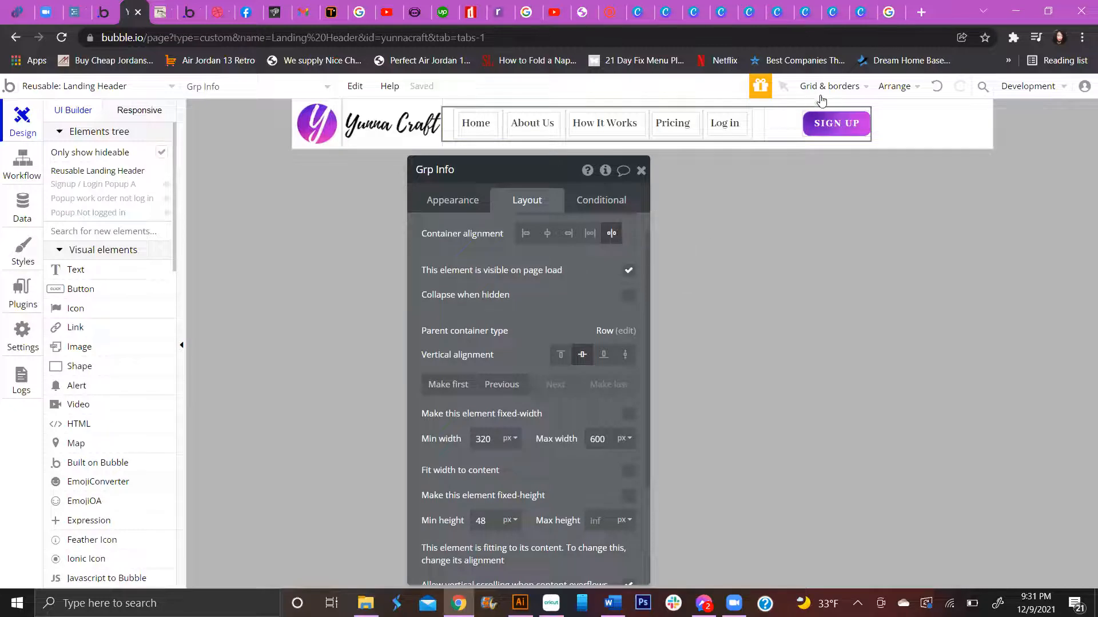
pyautogui.click(936, 87)
# Step: Try distributing the Header group's elements with space between them, and undo the change
pyautogui.click(913, 128)
pyautogui.click(613, 235)
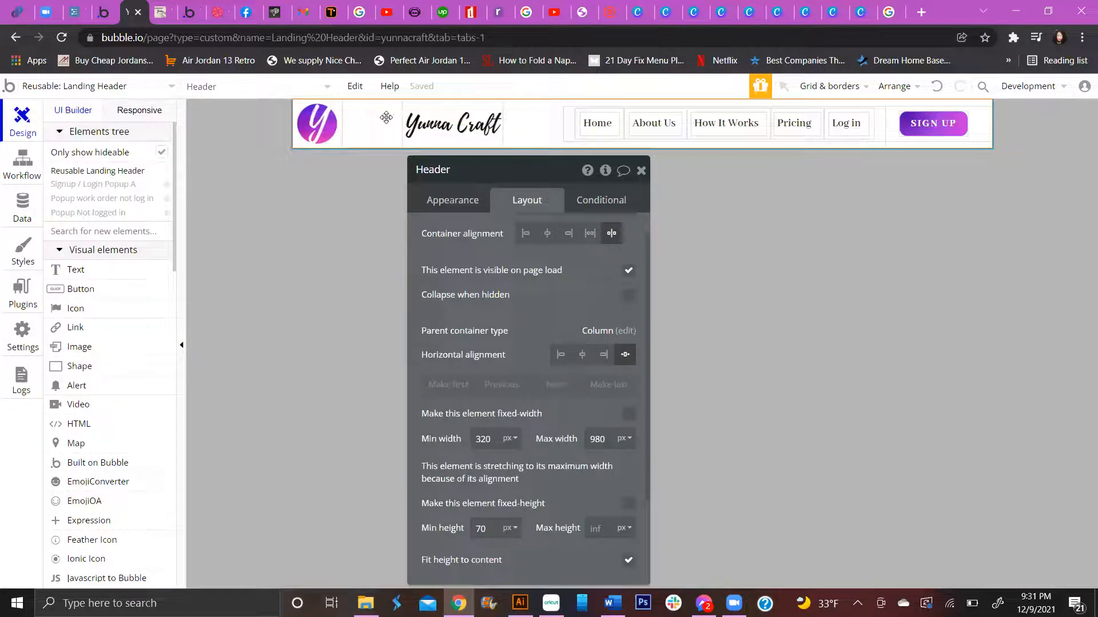
pyautogui.moveTo(531, 171)
pyautogui.mouseDown()
pyautogui.moveTo(531, 127)
pyautogui.moveTo(545, 184)
pyautogui.mouseUp()
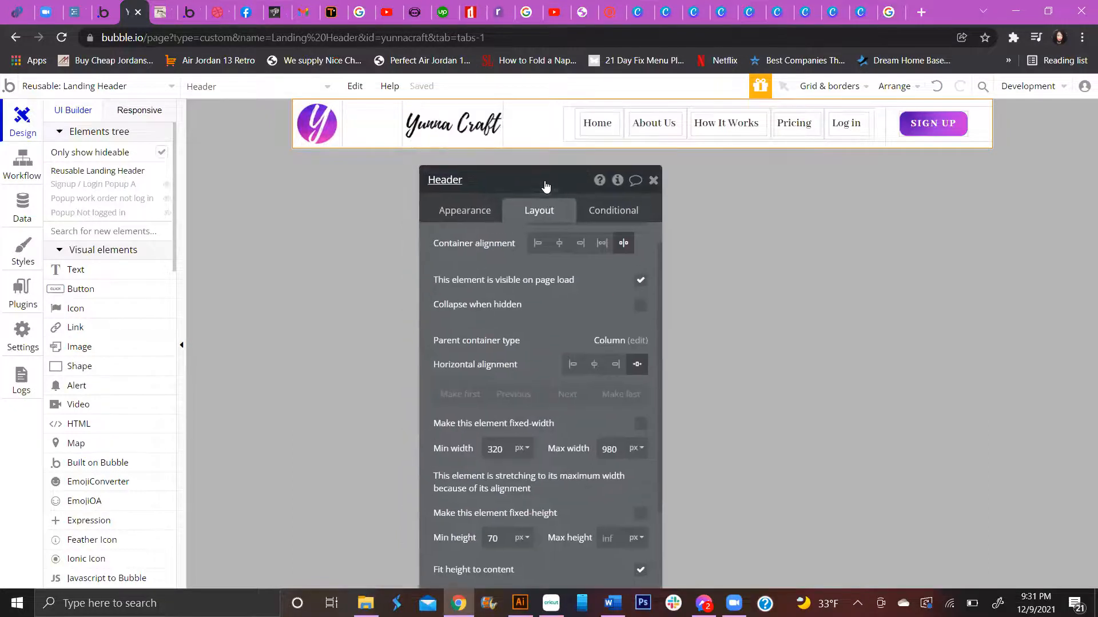
pyautogui.click(937, 87)
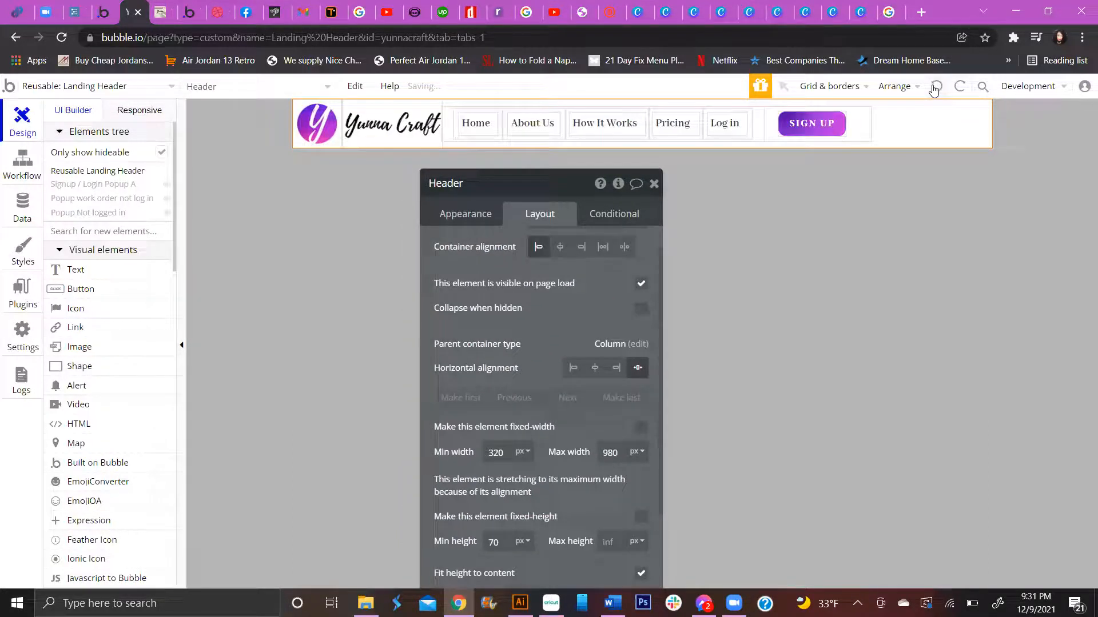
# Step: Undo the Header group's stretch alignment and set its container layout to Align to parent
pyautogui.click(935, 87)
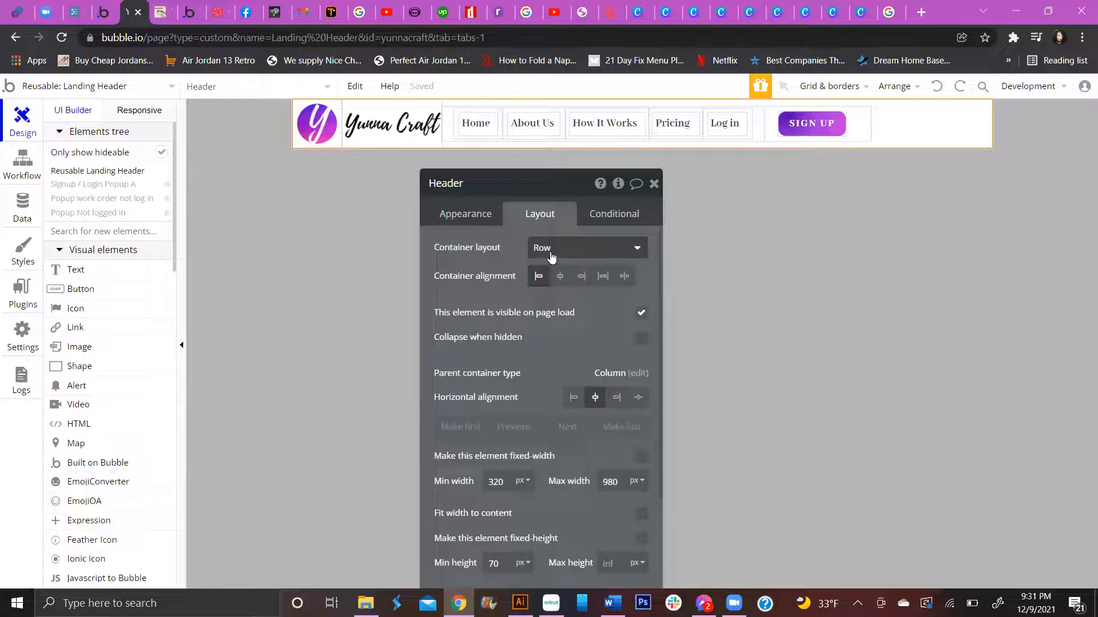
pyautogui.click(580, 250)
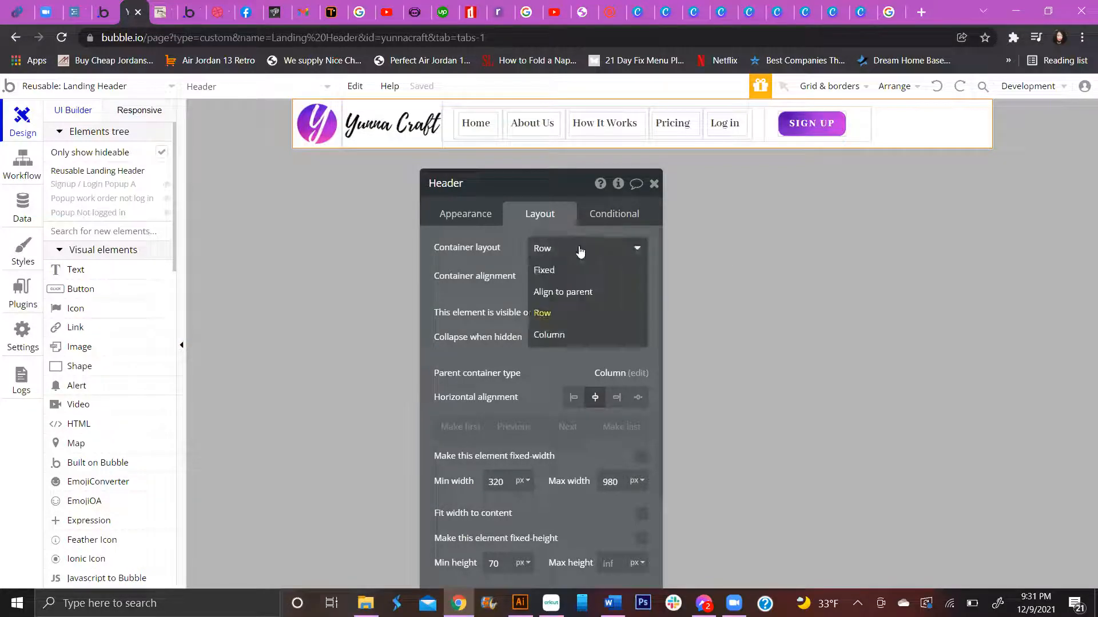
pyautogui.click(578, 293)
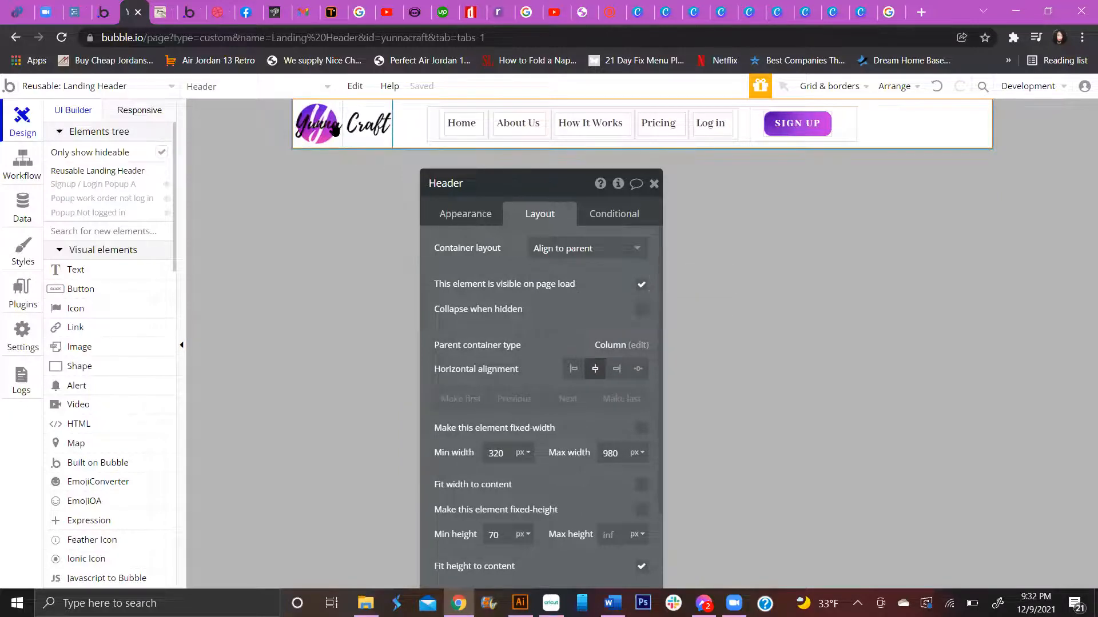
# Step: Select Grp Title, the parent of Image B, and show its layout settings
pyautogui.click(384, 148)
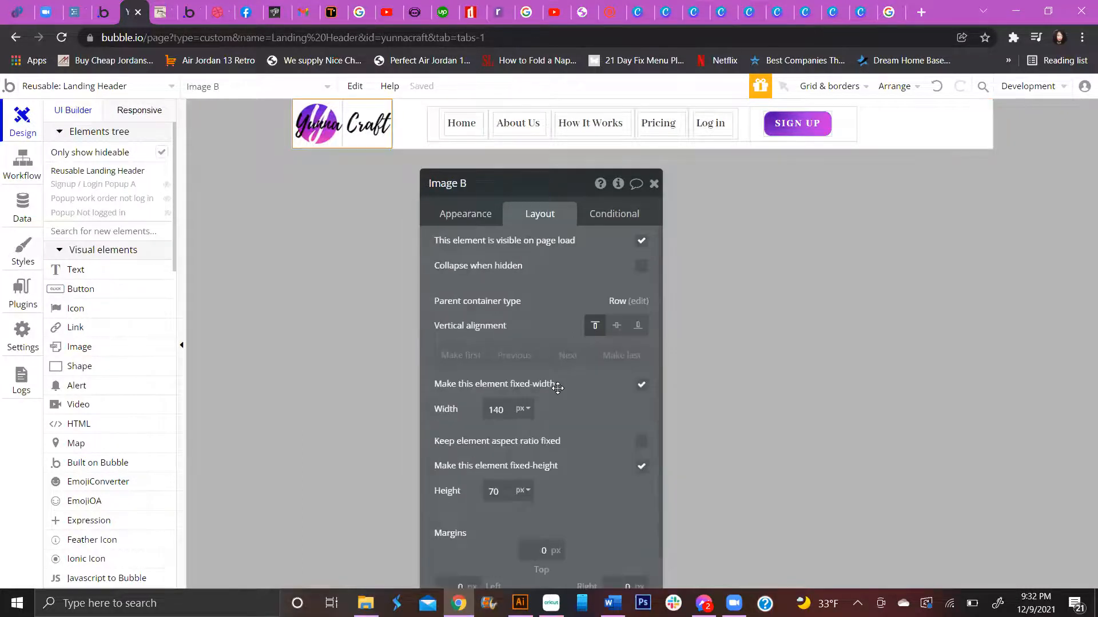
pyautogui.scroll(-1, 574, 499)
pyautogui.moveTo(573, 499); pyautogui.dragTo(581, 377)
pyautogui.click(486, 95)
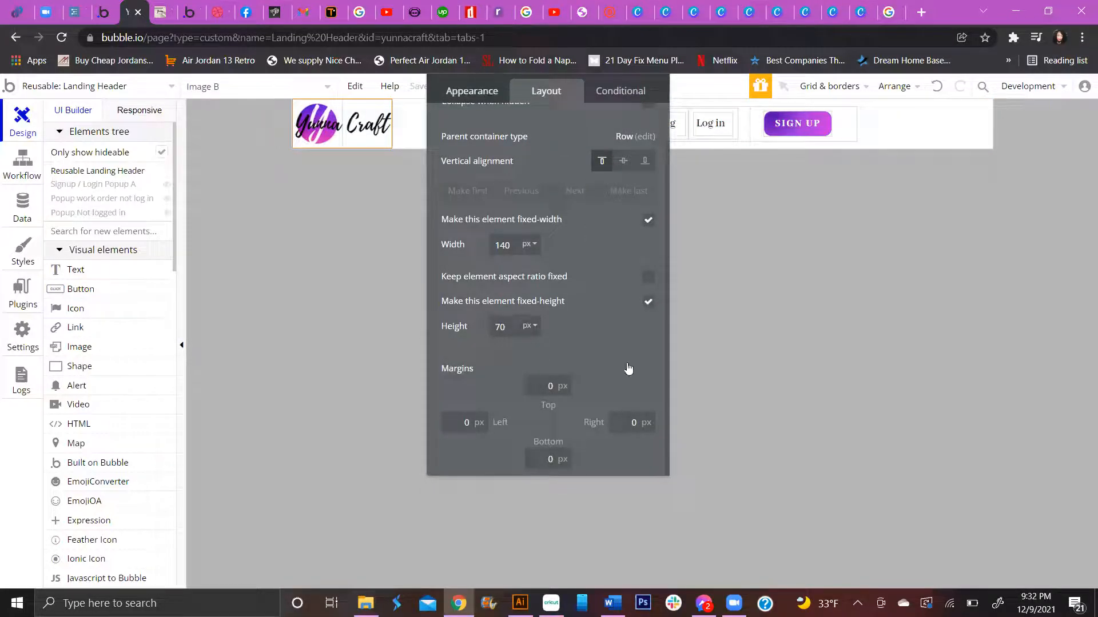
pyautogui.scroll(-7, 613, 400)
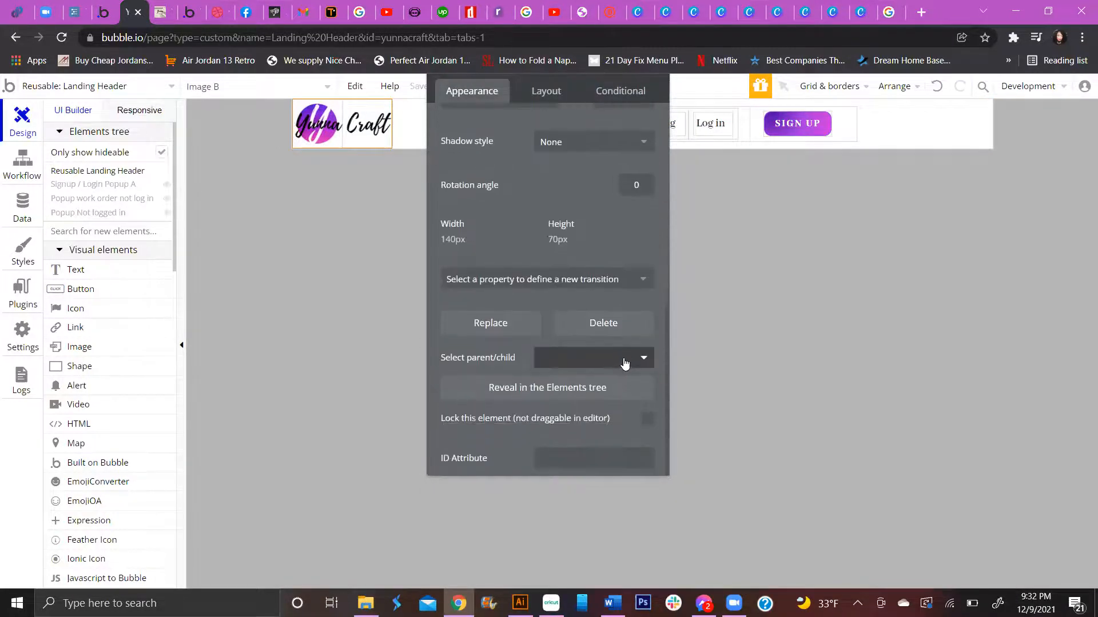
pyautogui.click(631, 364)
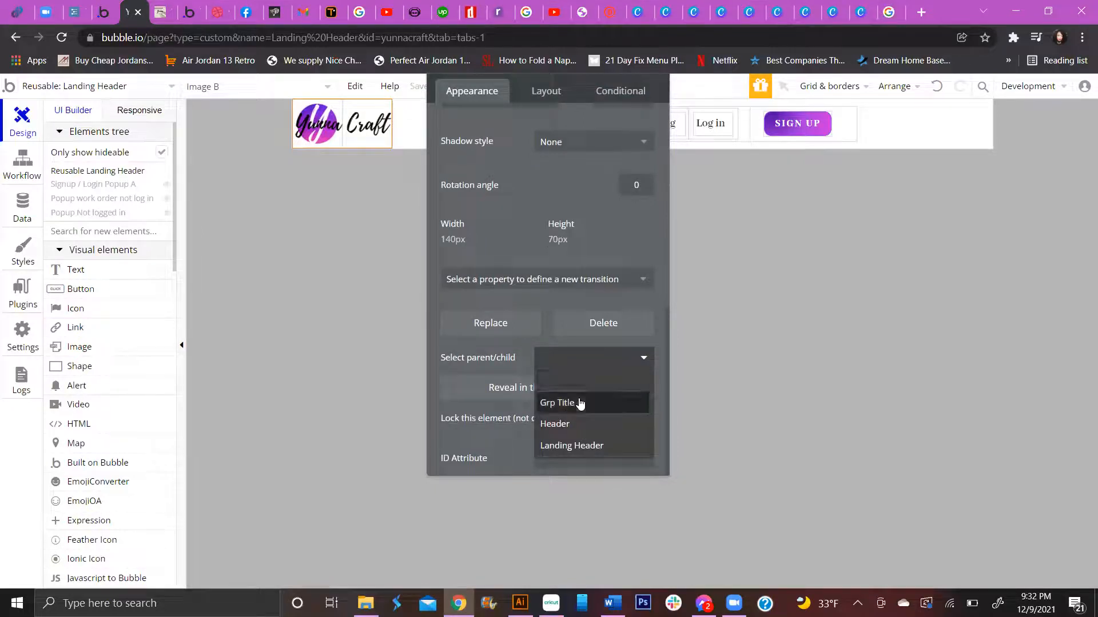
pyautogui.click(580, 402)
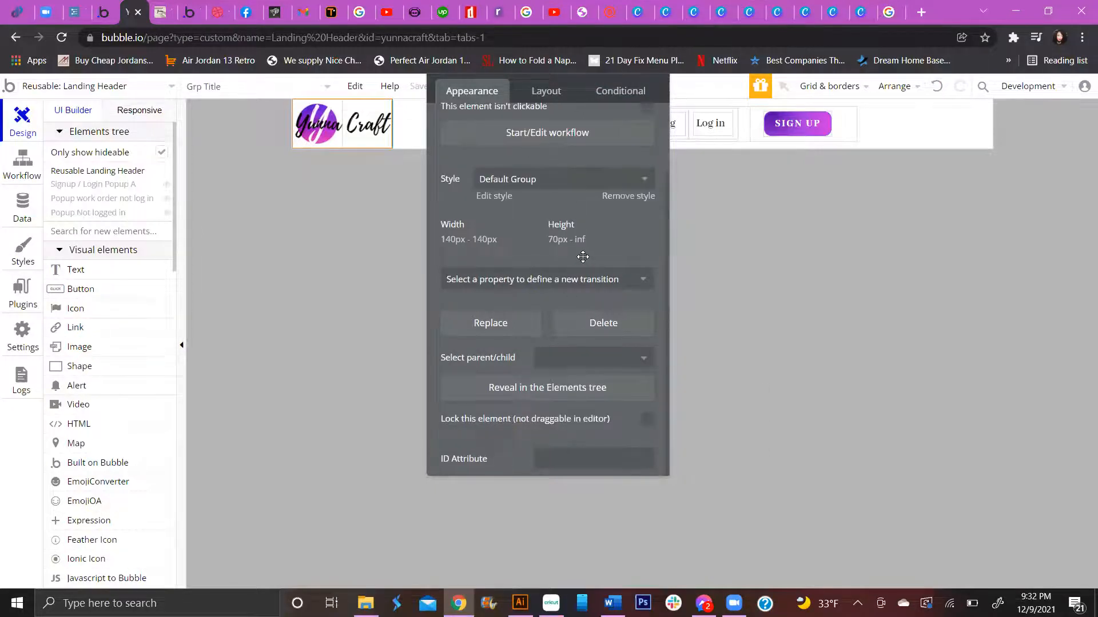
pyautogui.scroll(2, 583, 257)
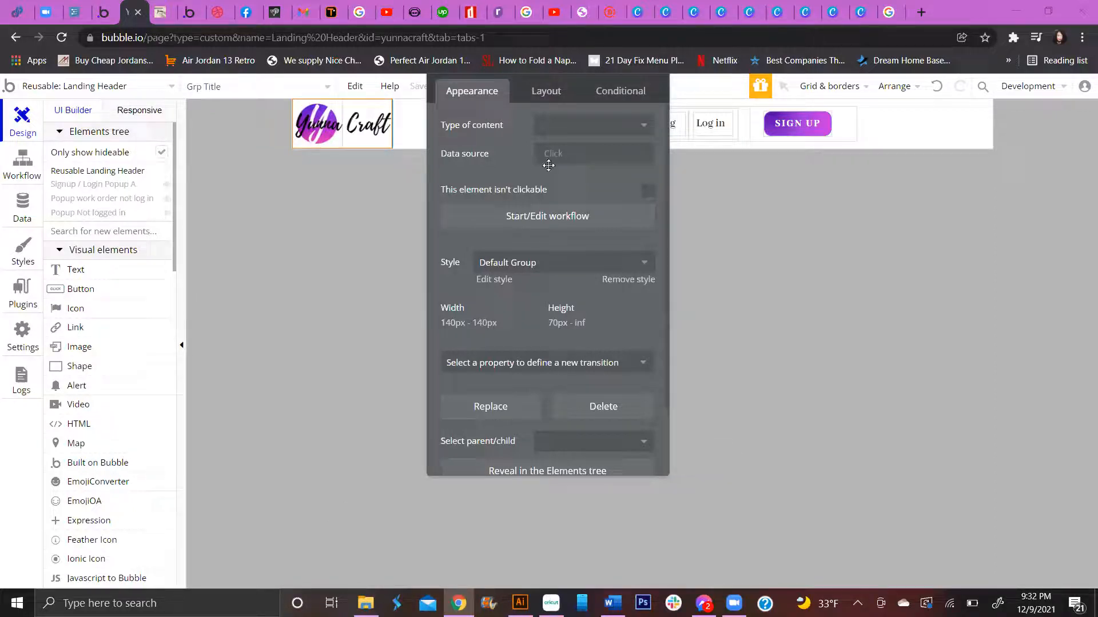
pyautogui.click(546, 94)
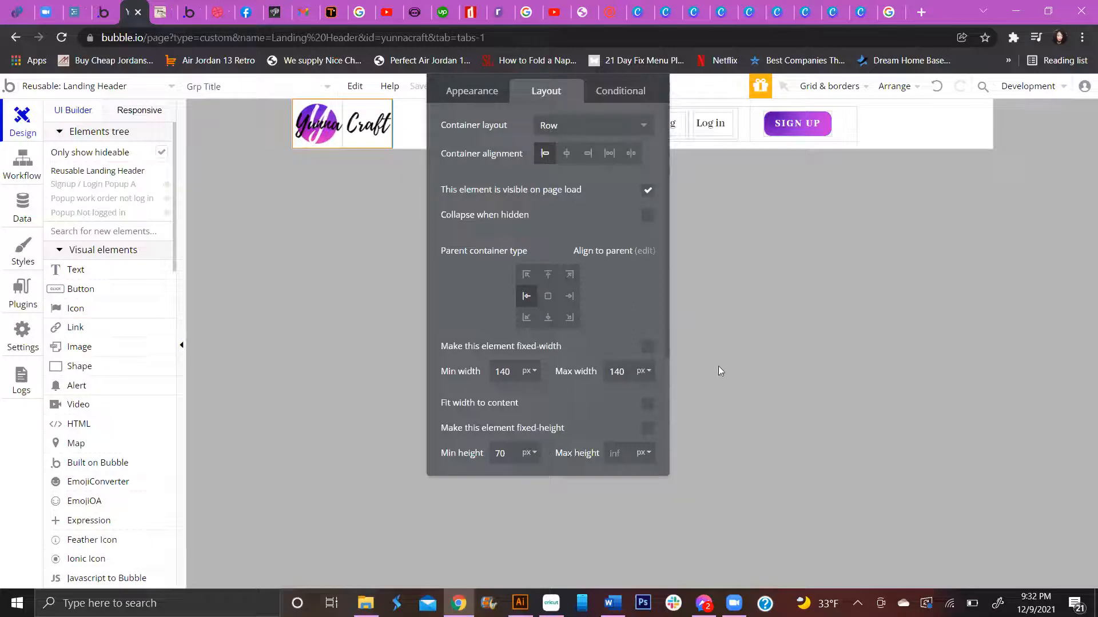
# Step: Make Grp Title fixed-width and set its width to 200 px
pyautogui.click(646, 346)
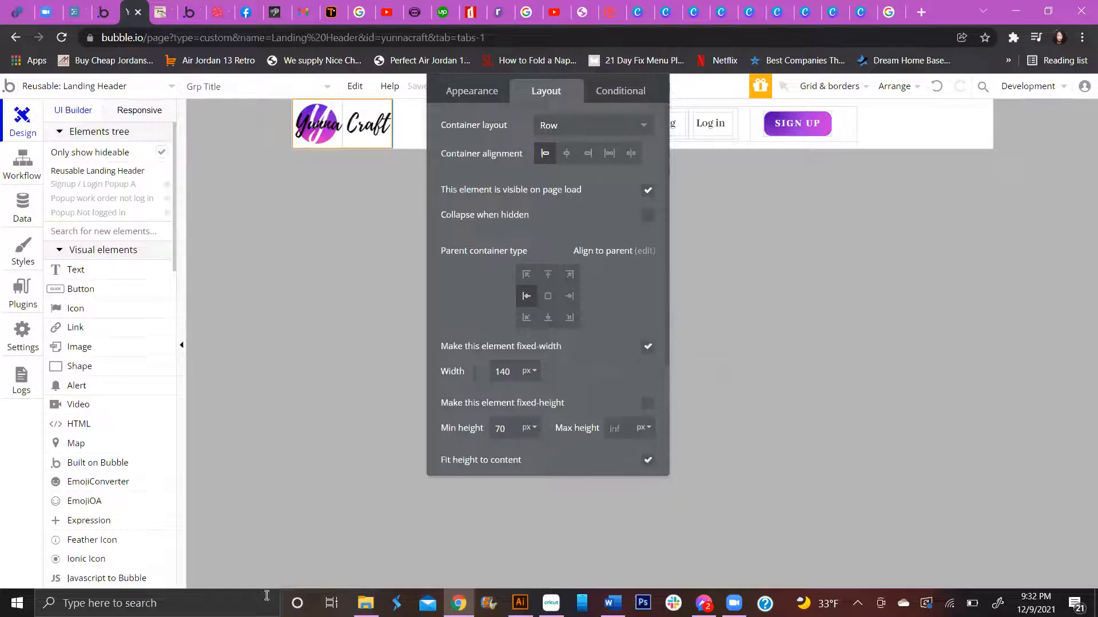
pyautogui.click(509, 373)
pyautogui.press('BackSpace')
pyautogui.press('BackSpace')
pyautogui.press('BackSpace')
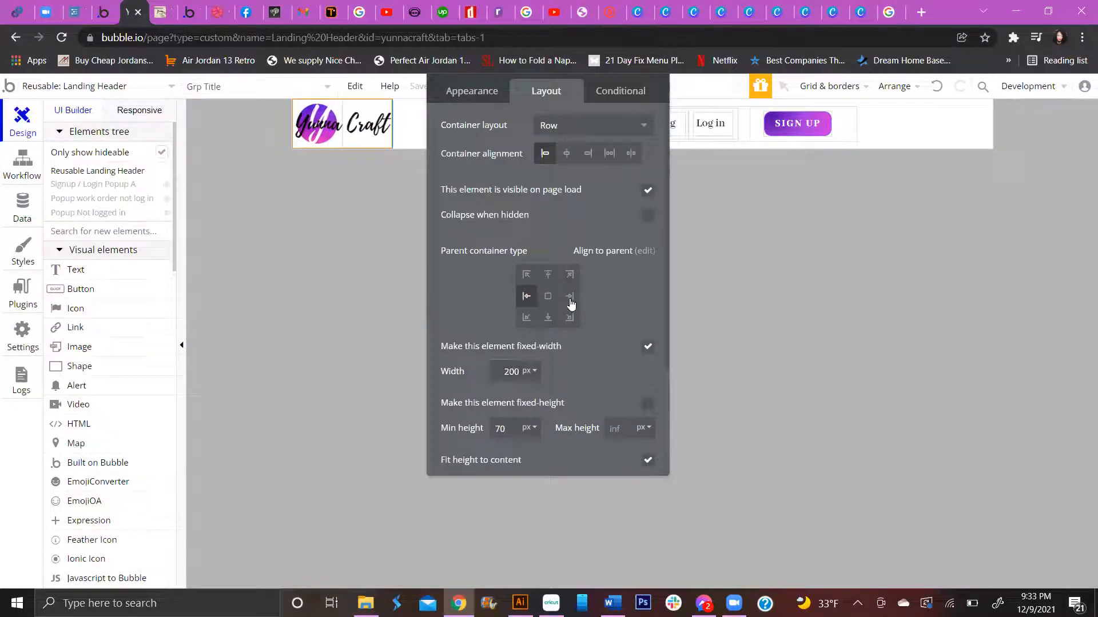
pyautogui.click(573, 375)
pyautogui.doubleClick(503, 377)
pyautogui.click(309, 515)
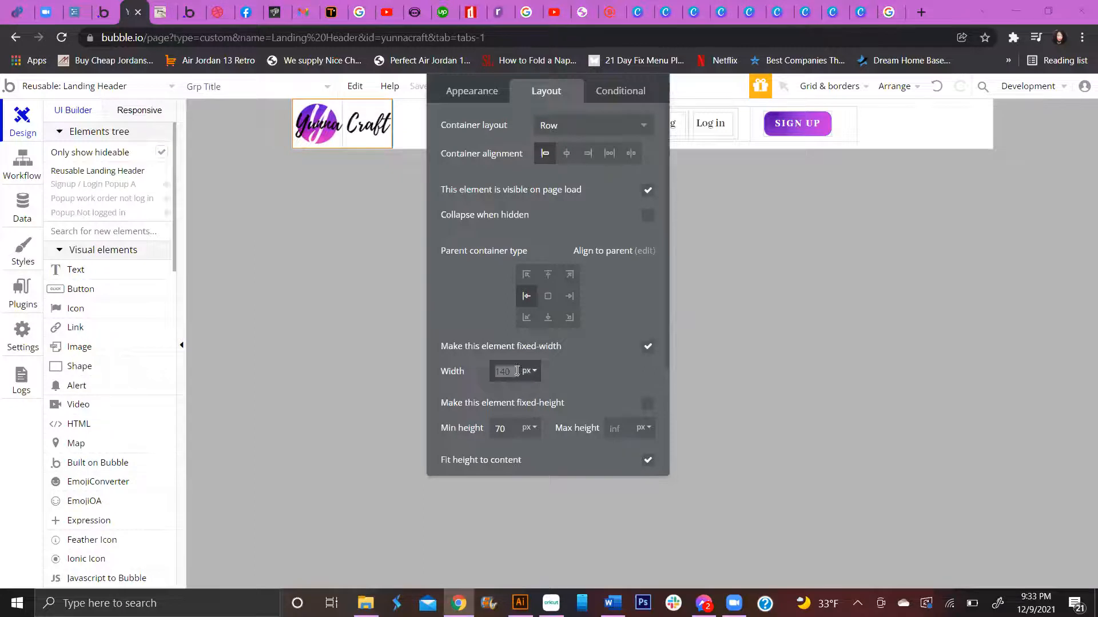
pyautogui.click(506, 371)
pyautogui.doubleClick(509, 371)
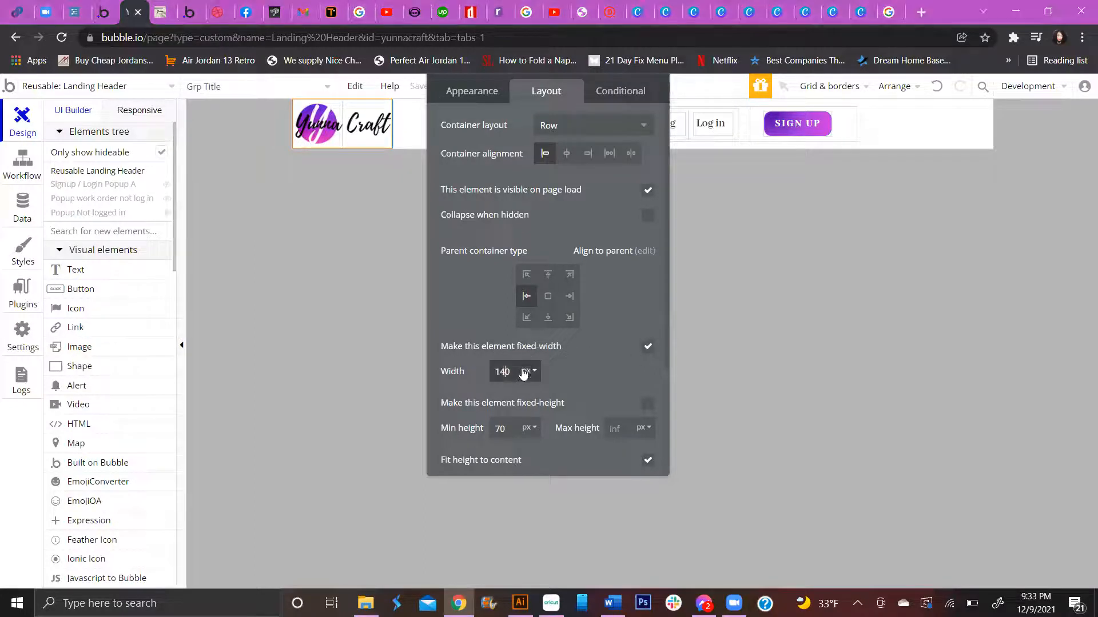
pyautogui.click(511, 372)
pyautogui.press('BackSpace')
pyautogui.press('BackSpace')
pyautogui.press('BackSpace')
pyautogui.press('BackSpace')
pyautogui.press('BackSpace')
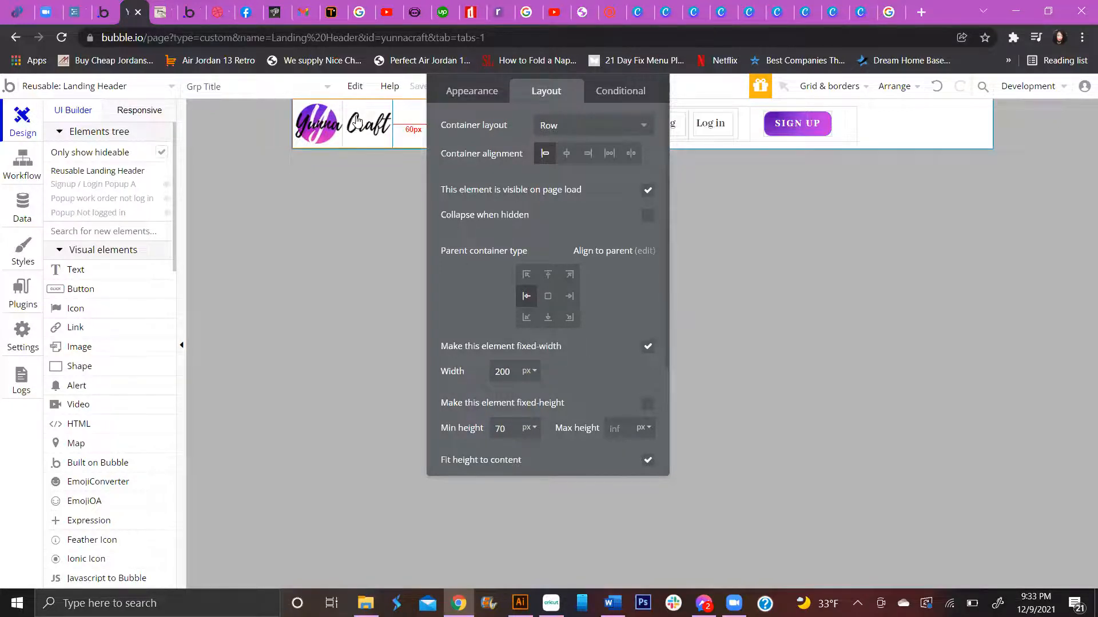
# Step: Compare the layout settings of Image B with those of its parent Grp Title
pyautogui.moveTo(599, 80); pyautogui.dragTo(635, 214)
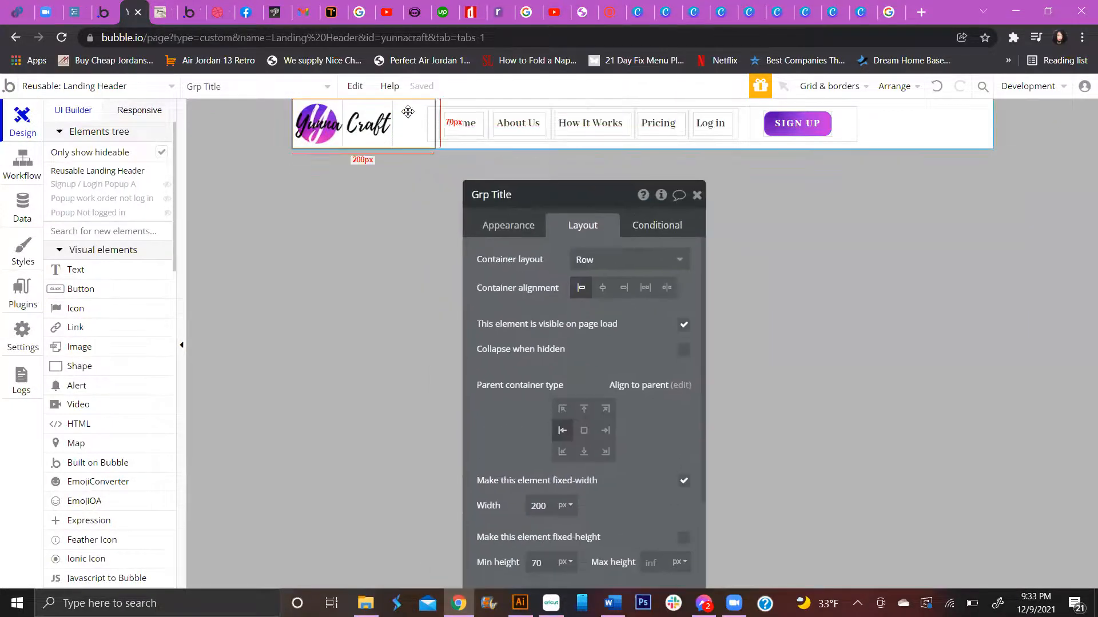
pyautogui.click(380, 128)
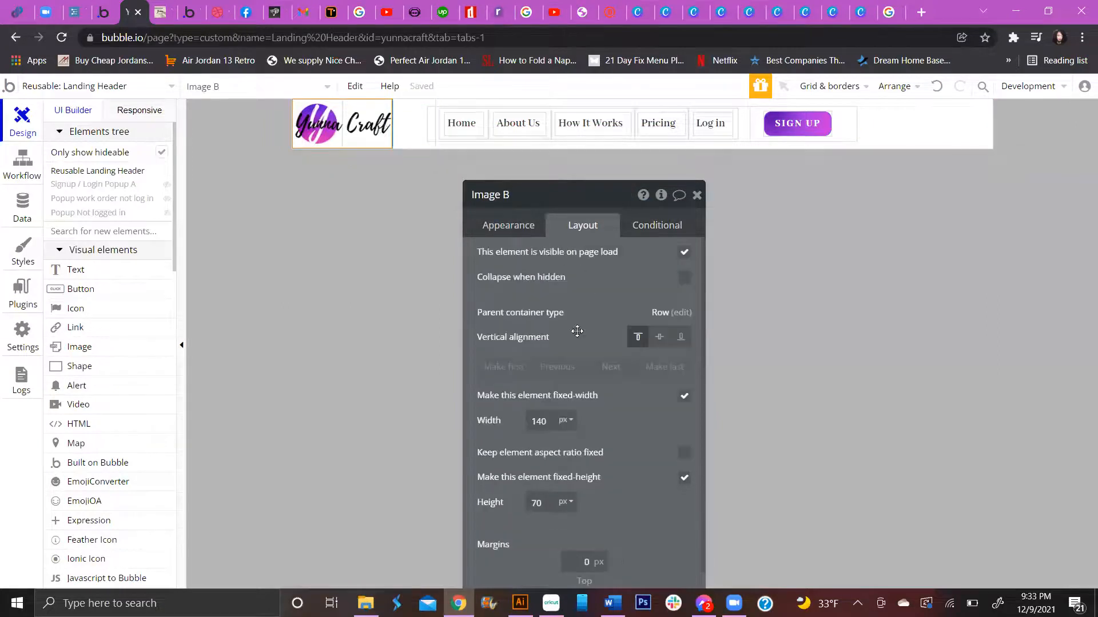
pyautogui.scroll(-1, 572, 406)
pyautogui.scroll(1, 666, 294)
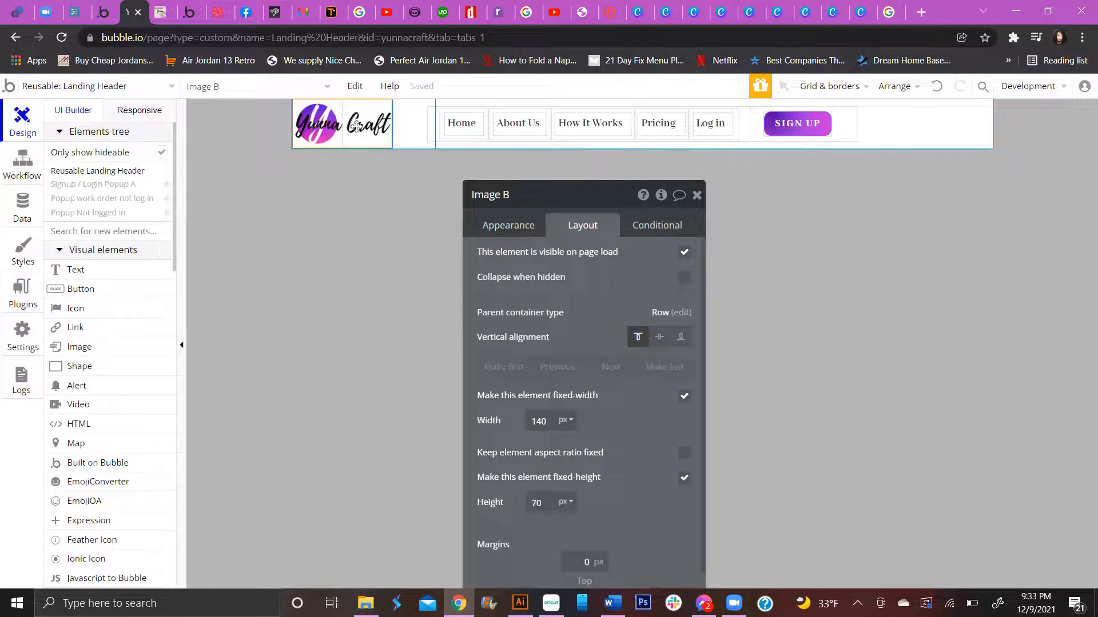
pyautogui.click(406, 120)
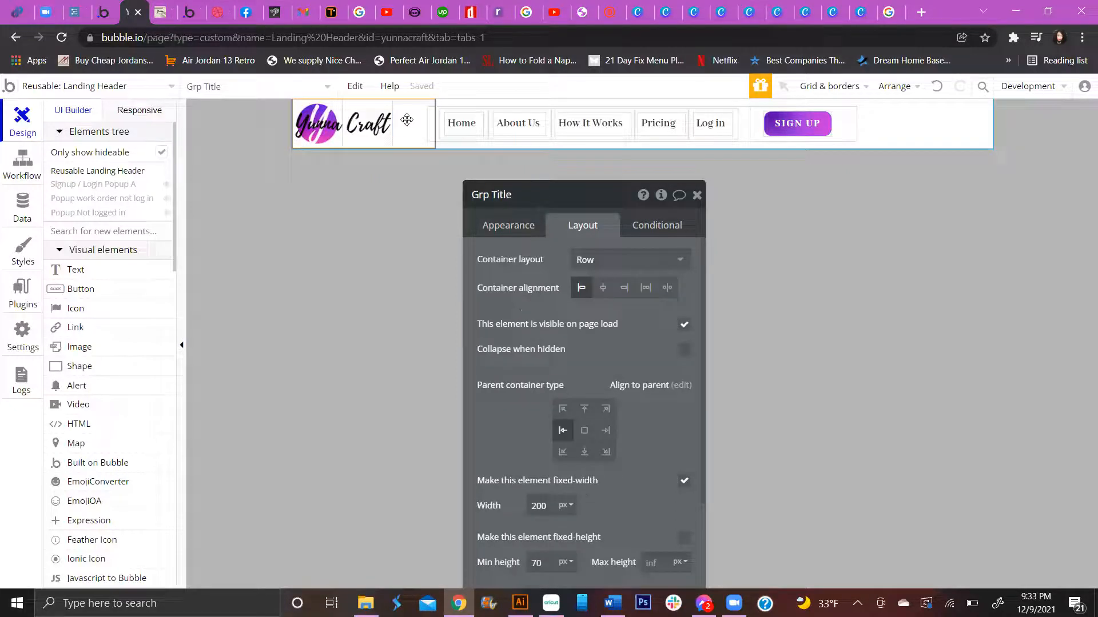
pyautogui.click(371, 130)
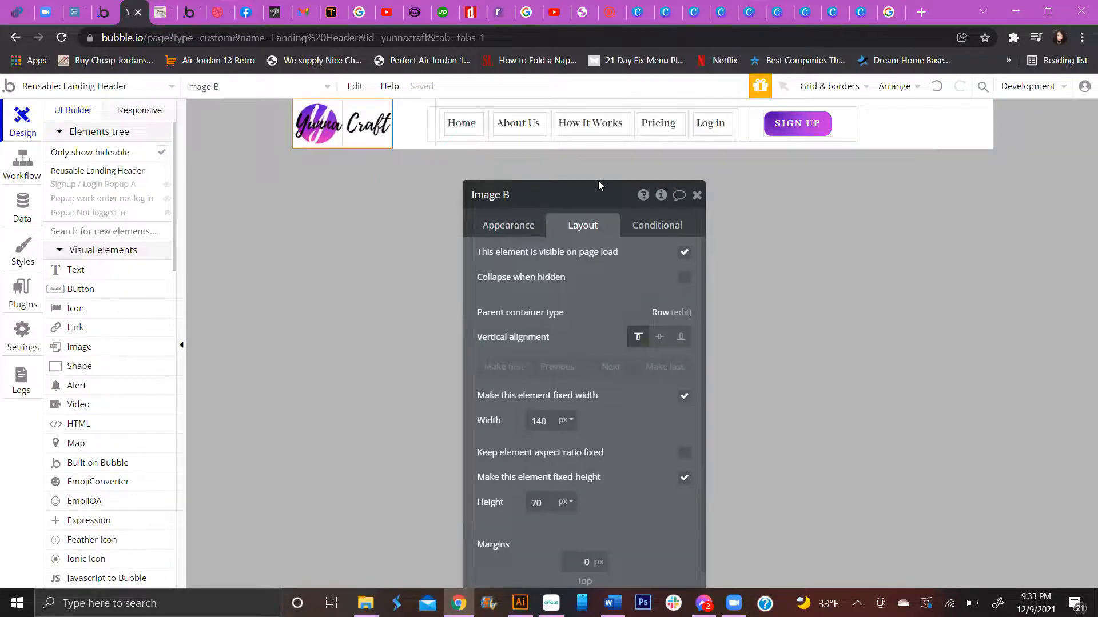
pyautogui.moveTo(598, 182); pyautogui.dragTo(603, 107)
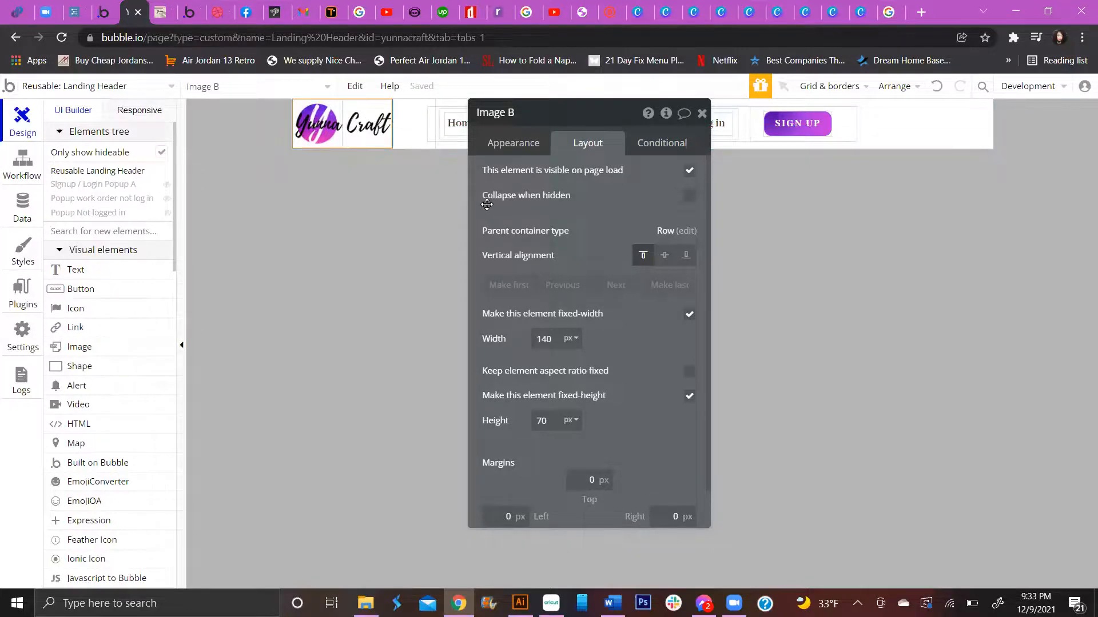
# Step: Try centring Image B vertically, restore its top alignment, and show Grp Title's layout settings
pyautogui.click(664, 255)
pyautogui.click(643, 256)
pyautogui.click(420, 123)
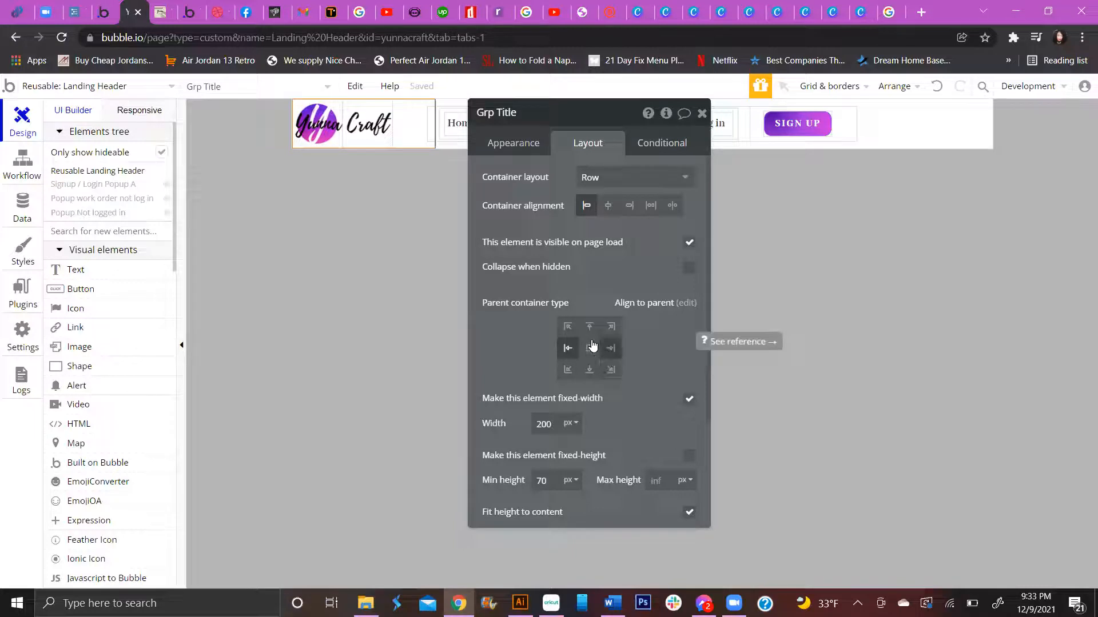
pyautogui.moveTo(546, 116); pyautogui.dragTo(475, 183)
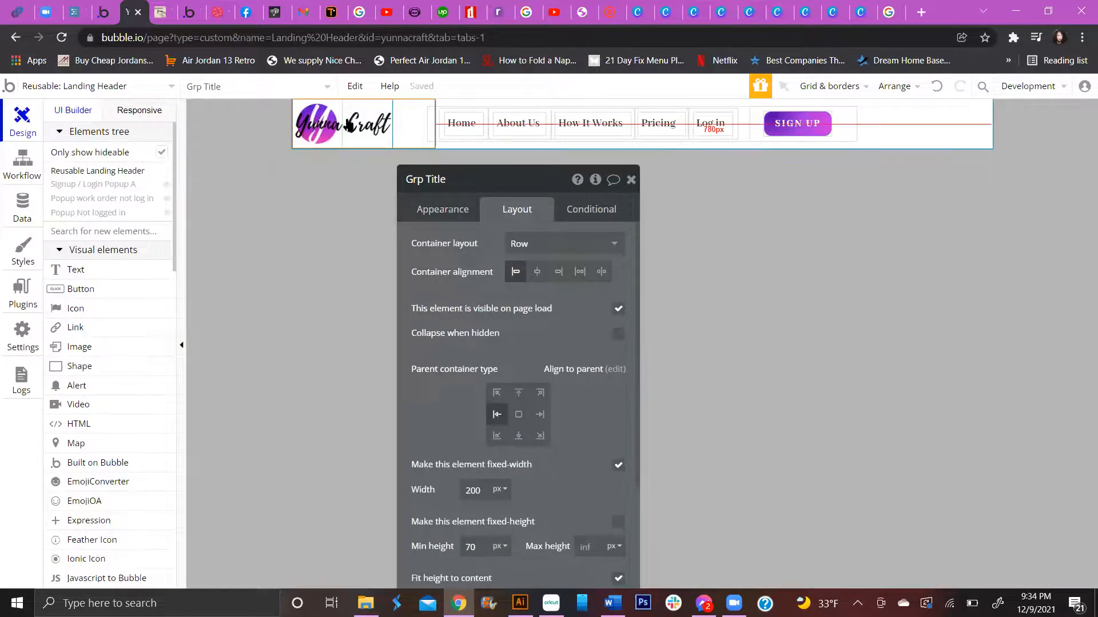
# Step: Try moving Image B, the Yunna Craft wordmark, within the header, and undo the move
pyautogui.click(372, 128)
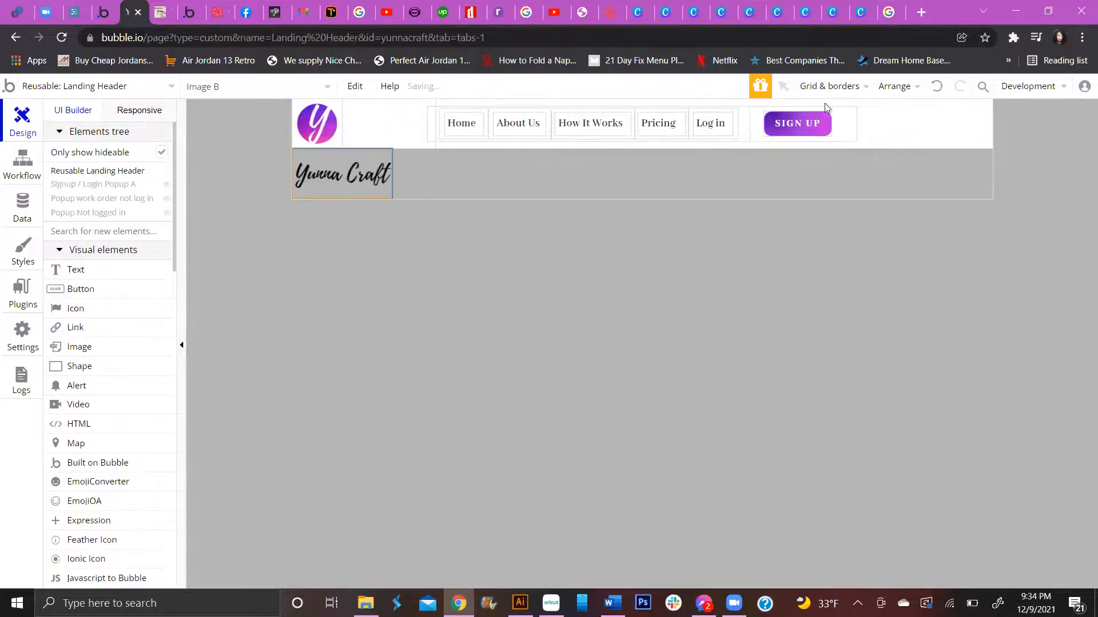
pyautogui.hotkey('ctrl', 'z')
pyautogui.click(361, 136)
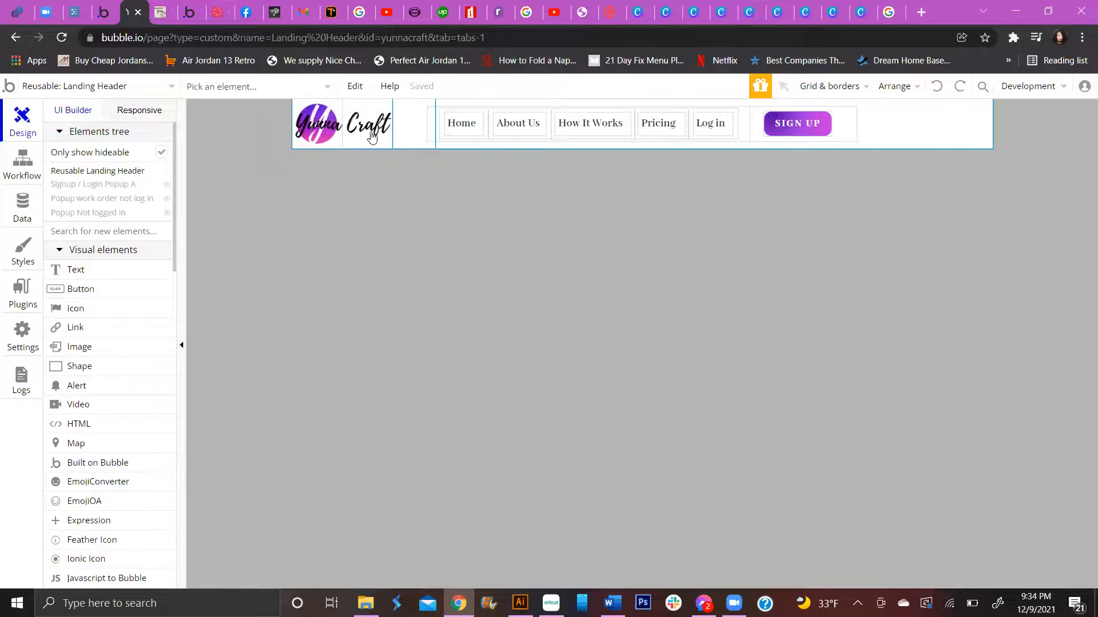
pyautogui.click(410, 130)
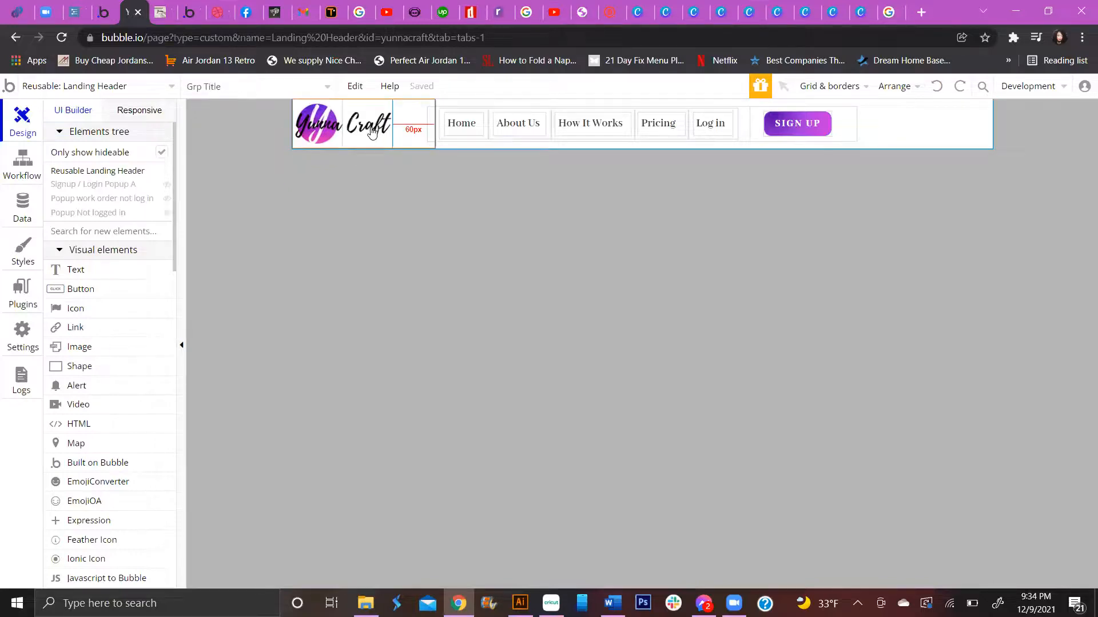
pyautogui.click(374, 127)
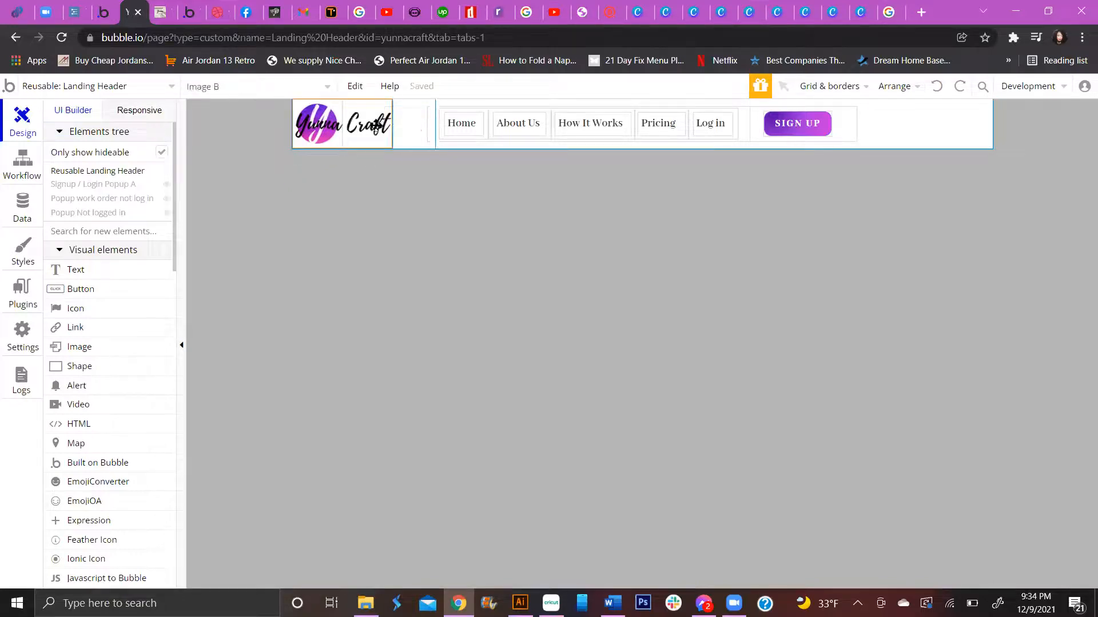
# Step: Set the fixed width of Grp Title to 300 px
pyautogui.doubleClick(421, 141)
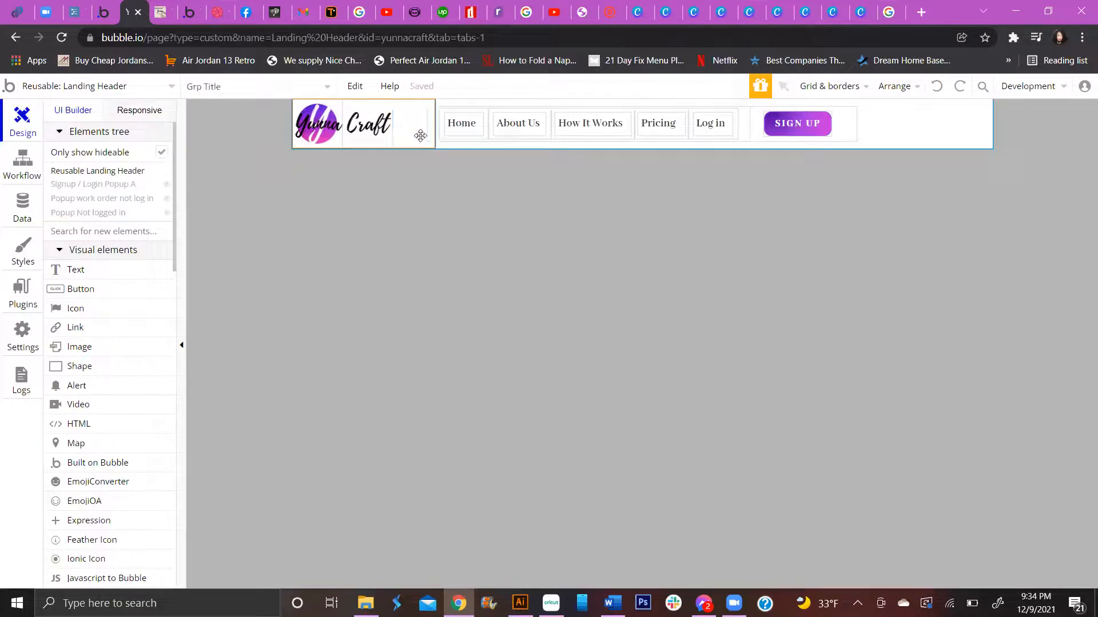
pyautogui.scroll(-1, 474, 396)
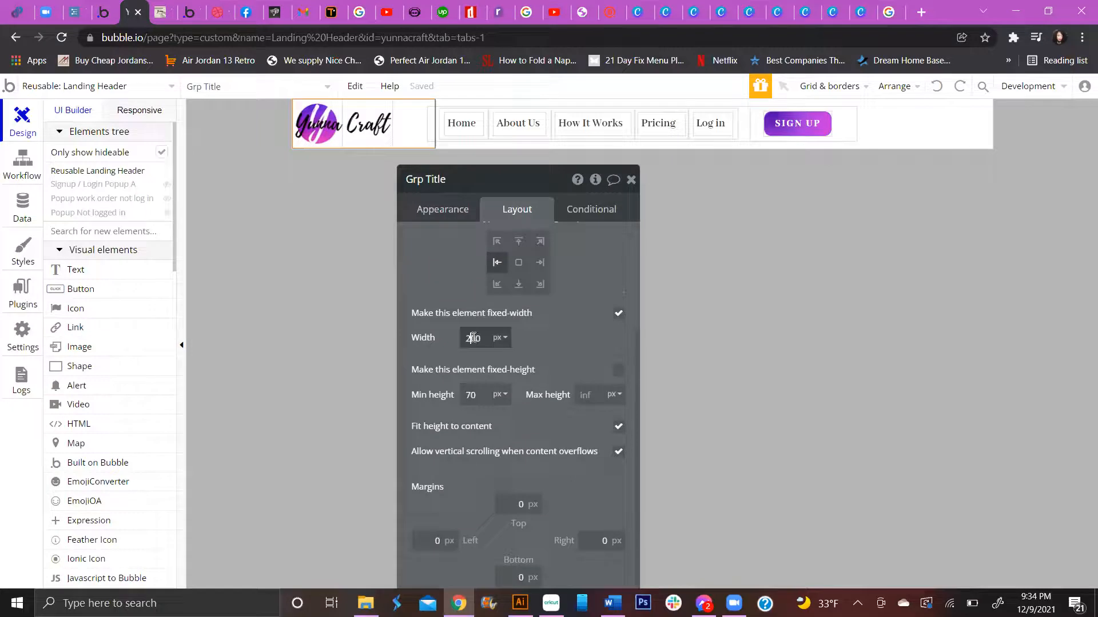
pyautogui.click(473, 338)
pyautogui.write('300')
# Step: Try the space-around container alignment on Grp Title, and restore its left alignment
pyautogui.click(357, 130)
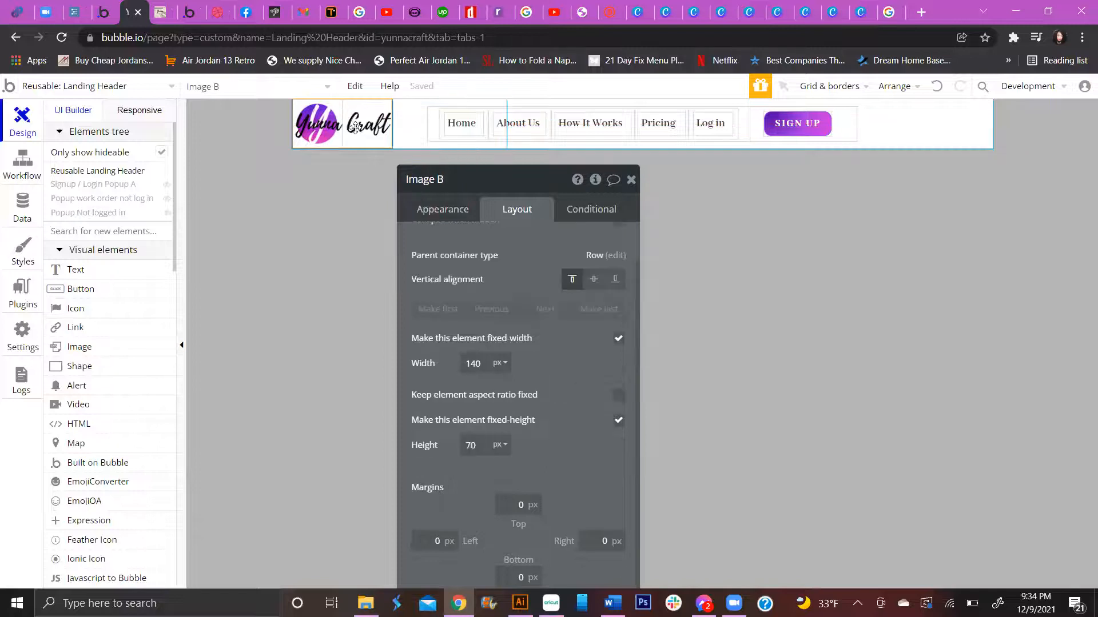
pyautogui.click(421, 121)
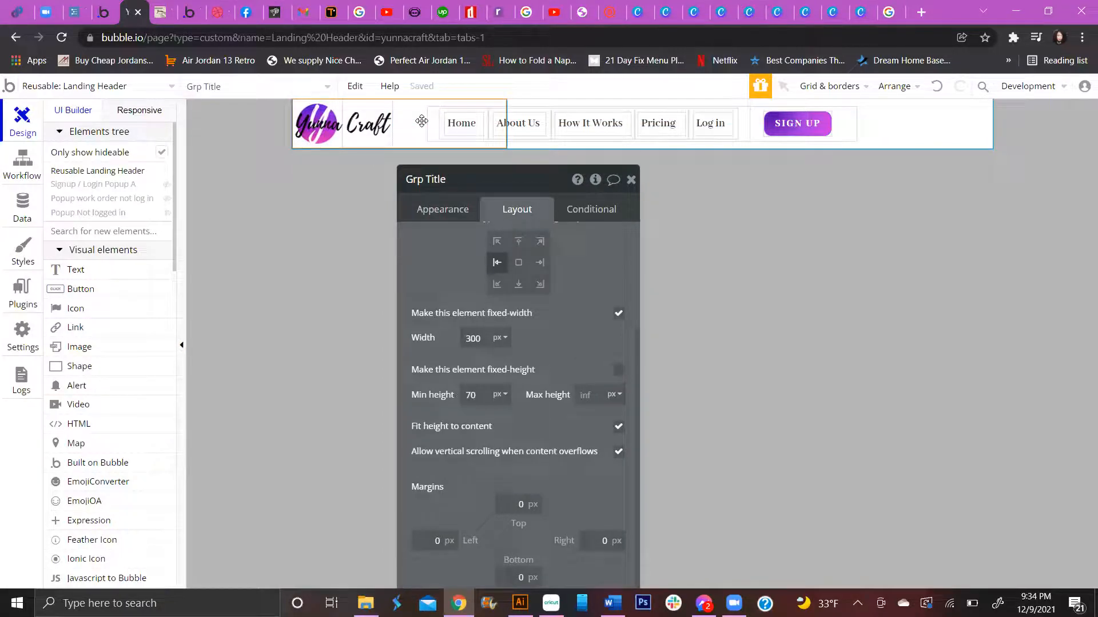
pyautogui.scroll(3, 517, 299)
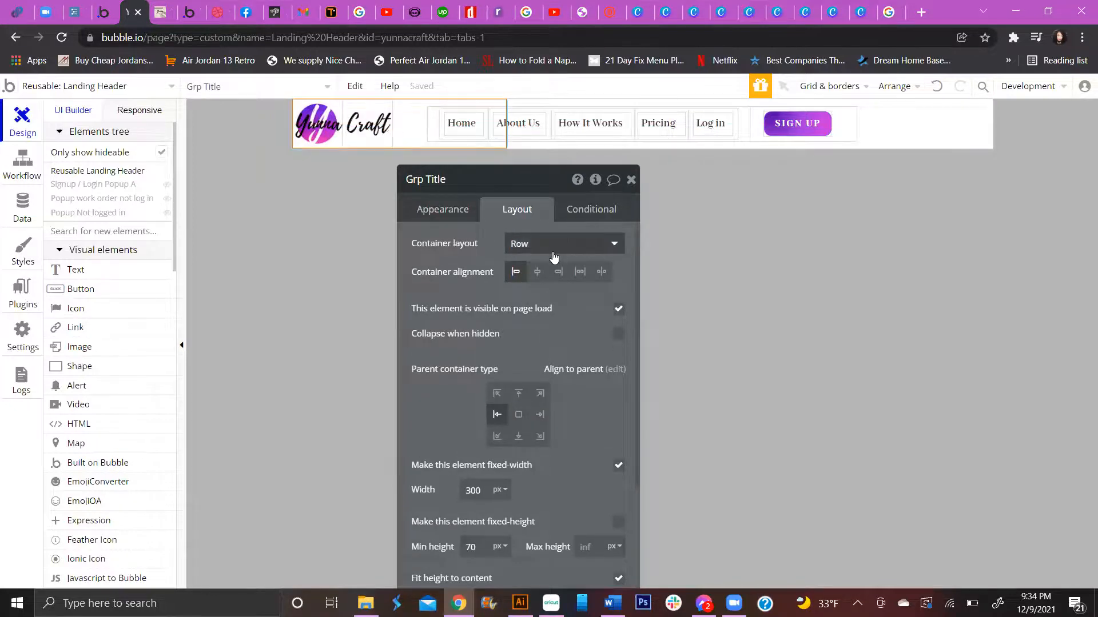
pyautogui.click(600, 271)
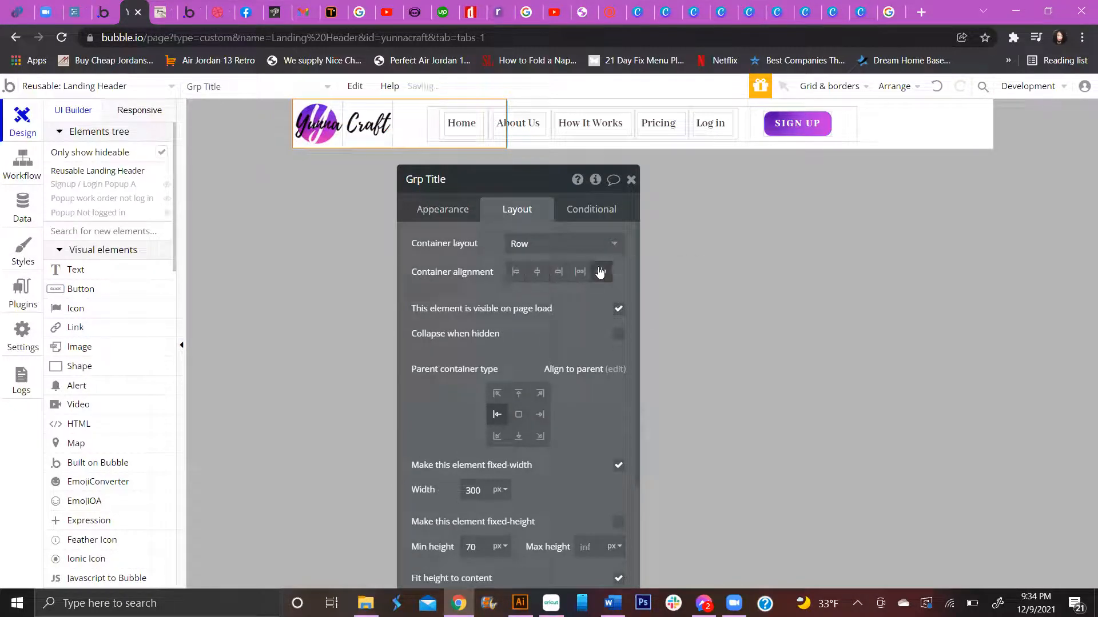
pyautogui.click(518, 271)
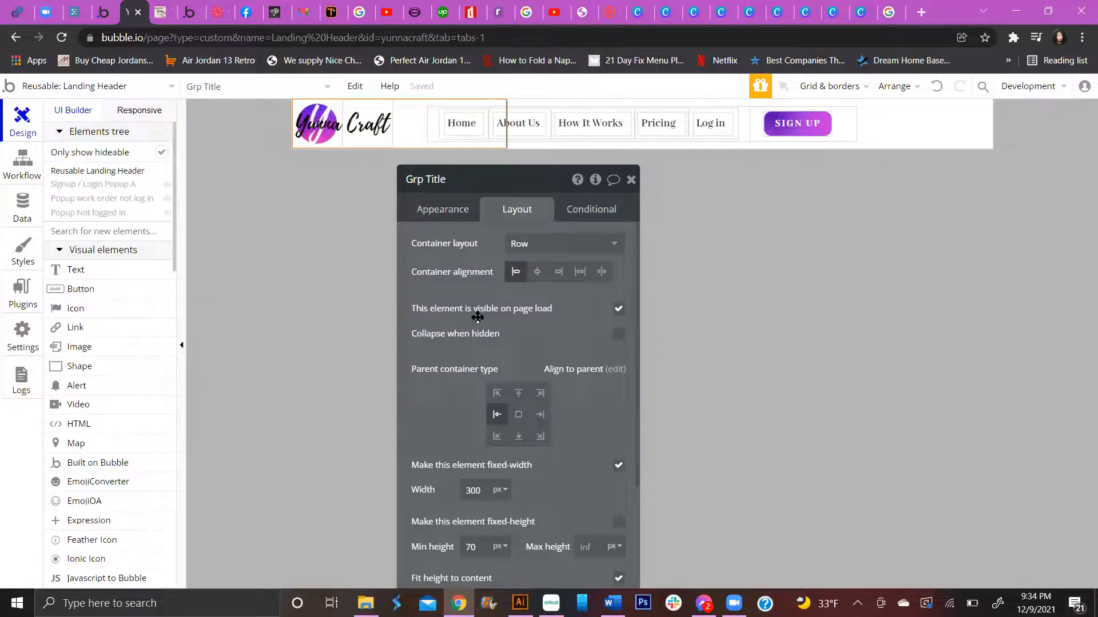
# Step: Check Image B's layout settings, try shifting the image slightly inside Grp Title, and undo the move
pyautogui.click(313, 127)
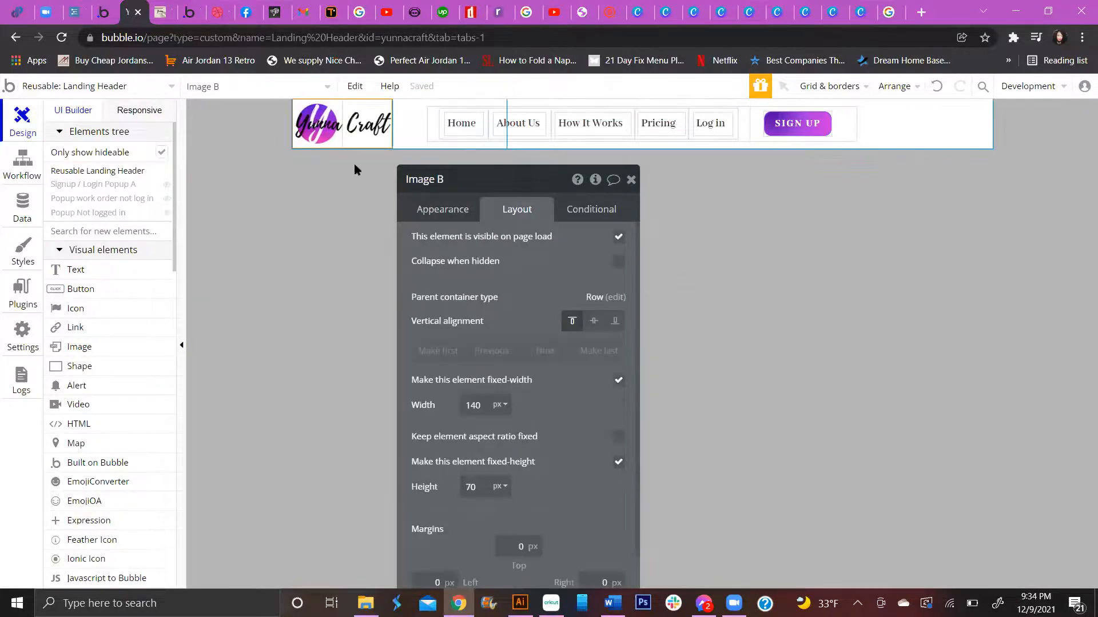
pyautogui.scroll(-1, 518, 288)
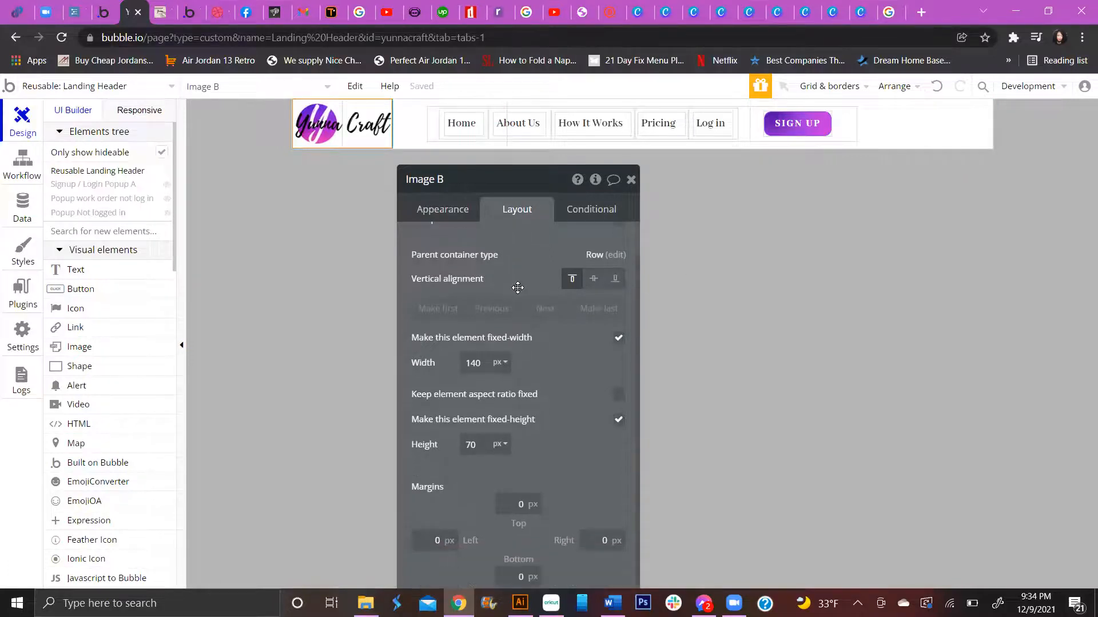
pyautogui.scroll(1, 559, 288)
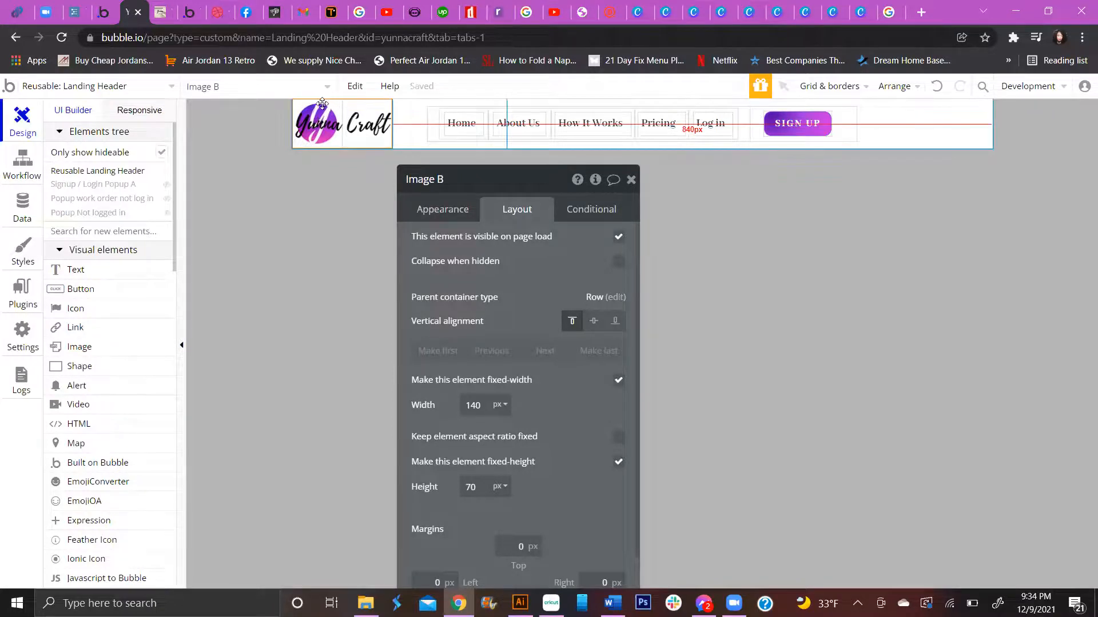
pyautogui.moveTo(323, 103); pyautogui.dragTo(340, 110)
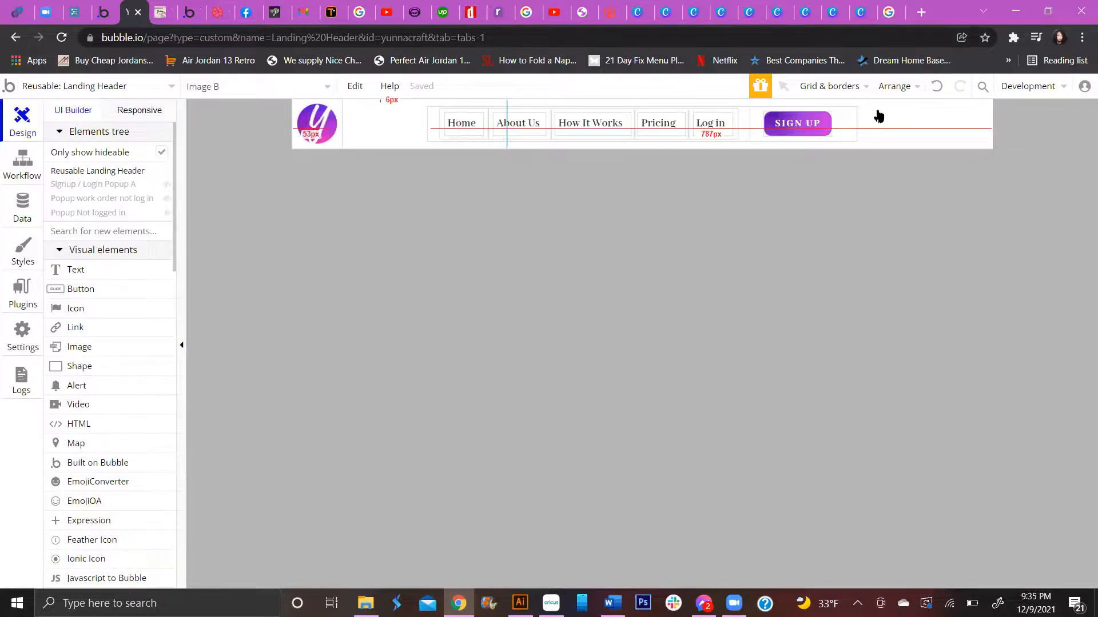
pyautogui.click(936, 91)
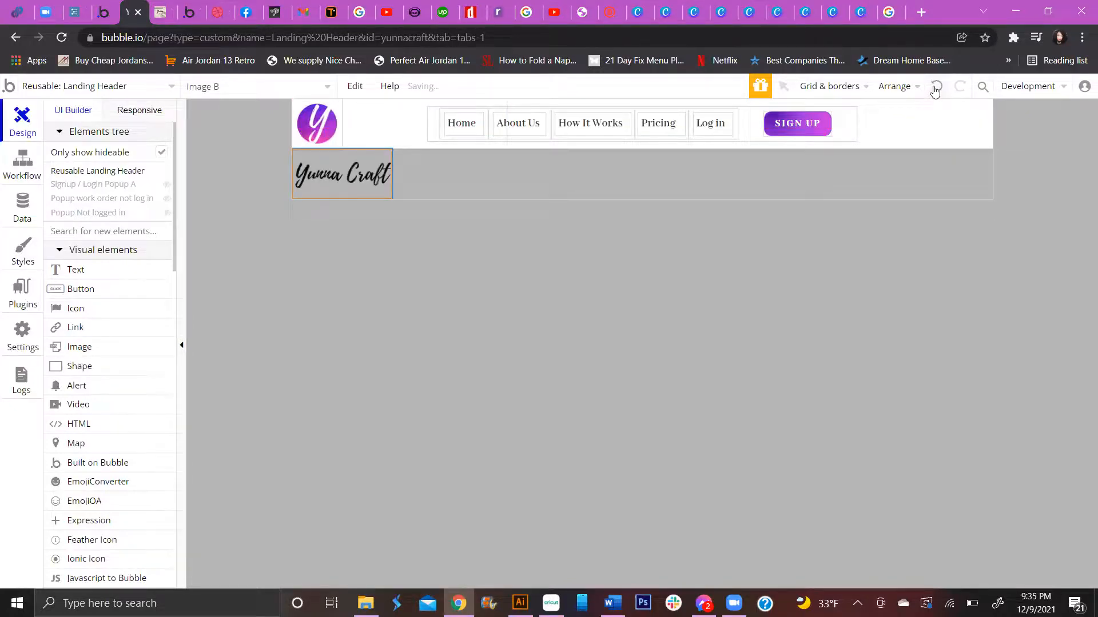
pyautogui.click(936, 90)
# Step: Try moving Grp Title with its wordmark to a new position in the header, and undo the move
pyautogui.moveTo(374, 120)
pyautogui.mouseDown()
pyautogui.moveTo(632, 128)
pyautogui.moveTo(368, 119)
pyautogui.mouseUp()
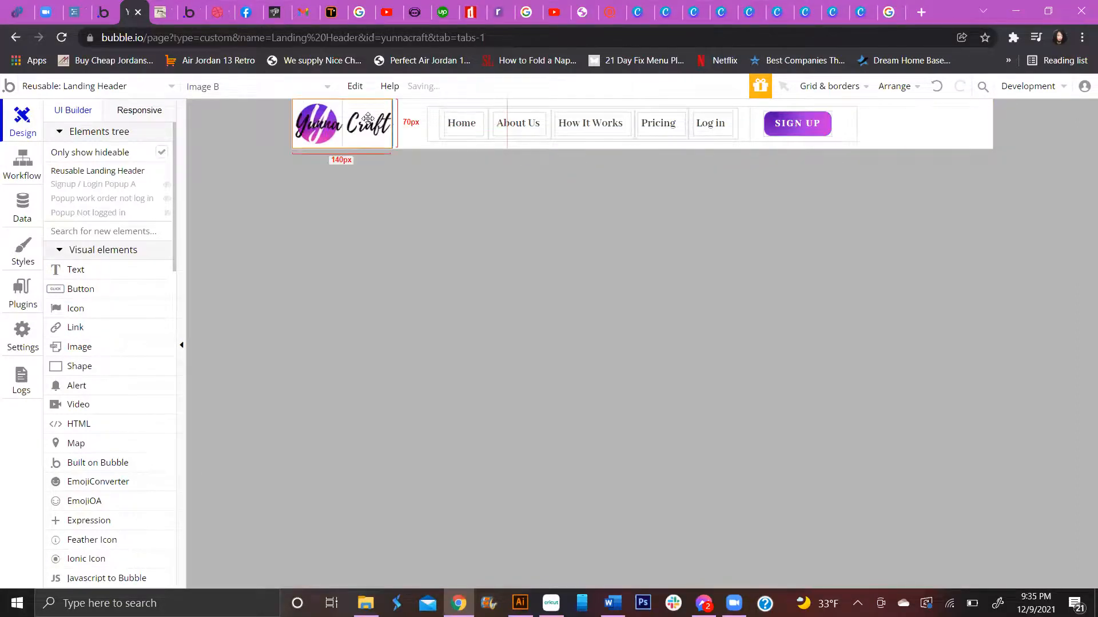
pyautogui.moveTo(579, 141); pyautogui.dragTo(499, 130)
pyautogui.click(936, 86)
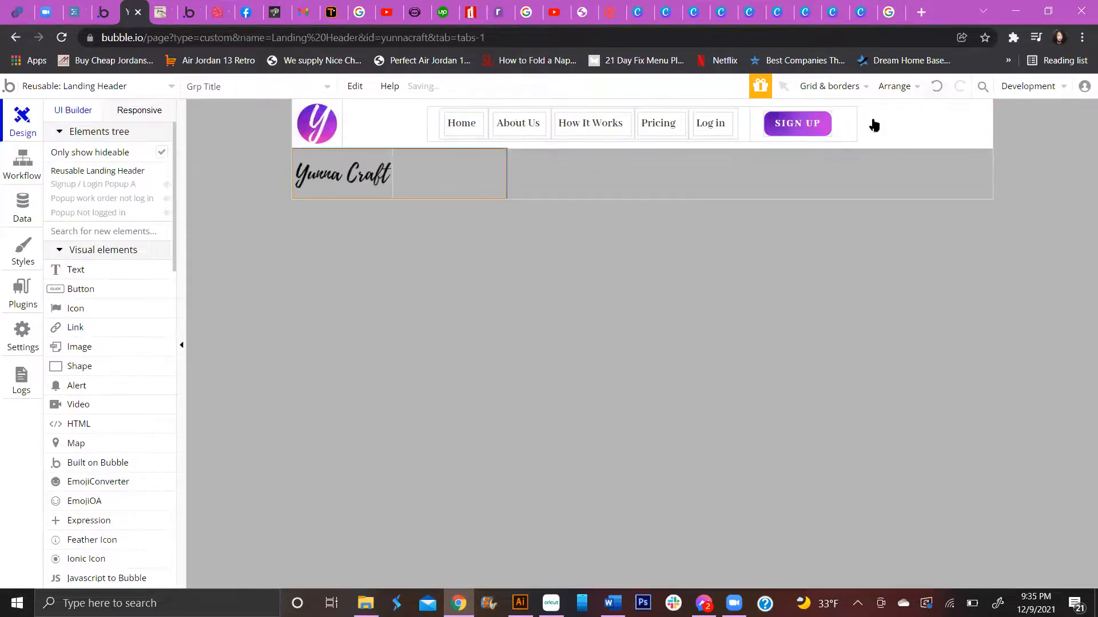
pyautogui.click(935, 87)
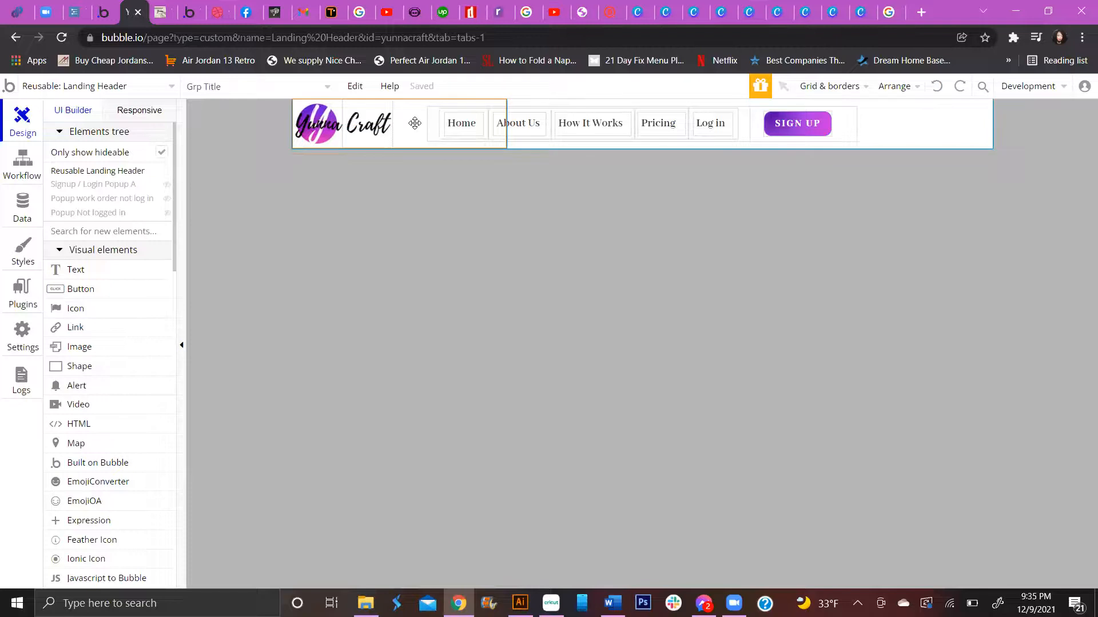
# Step: Align Grp Title to the middle right of its parent, and select Image A, the round Y logo
pyautogui.doubleClick(431, 123)
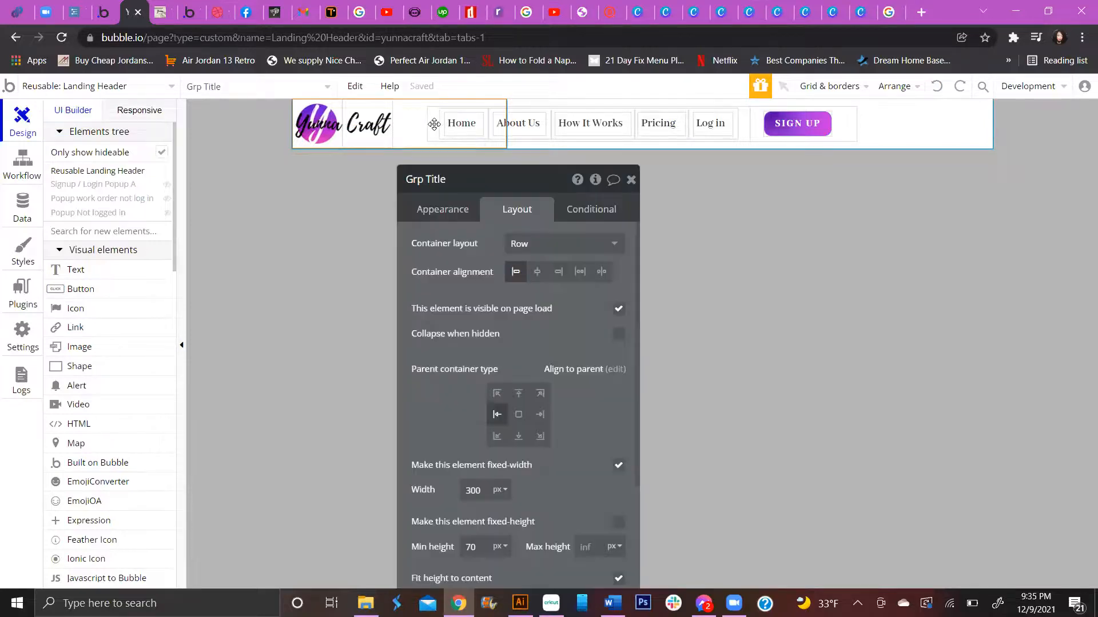
pyautogui.click(538, 415)
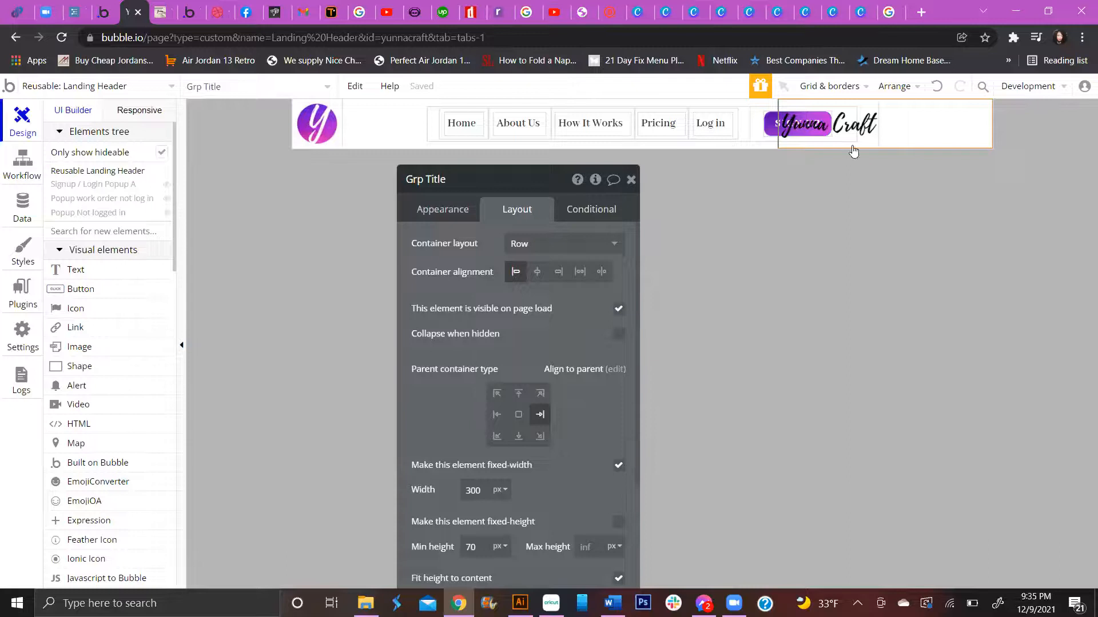
pyautogui.keyDown('shift'); pyautogui.click(311, 113); pyautogui.keyUp('shift')
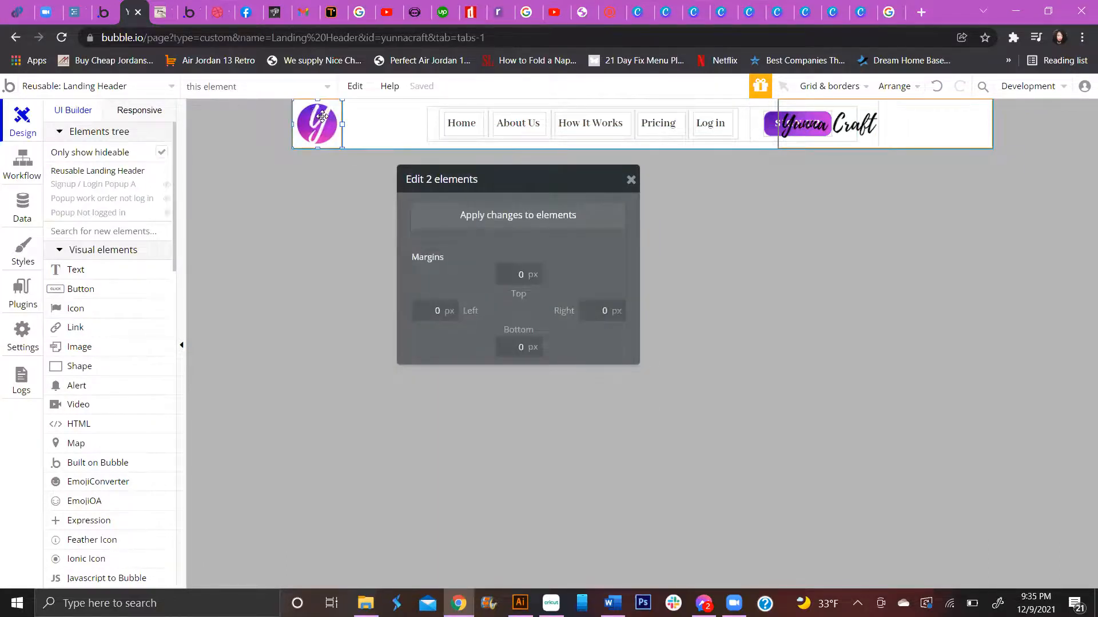
pyautogui.click(322, 116)
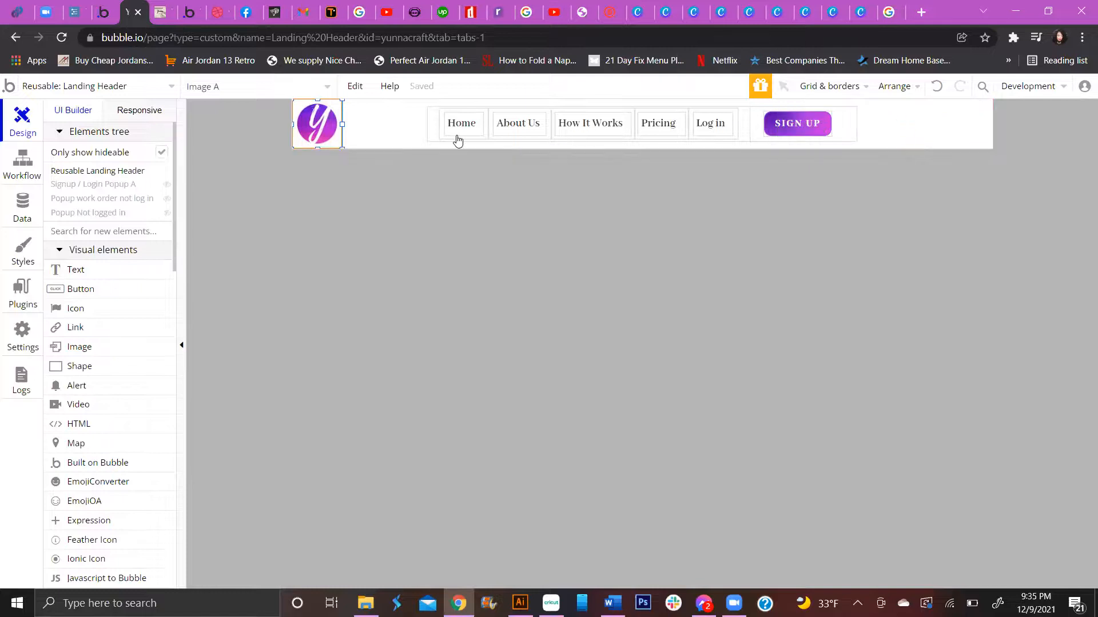
# Step: Try moving Image A to another position in the header, undo the moves, and select Grp Title
pyautogui.moveTo(322, 122)
pyautogui.mouseDown()
pyautogui.moveTo(438, 181)
pyautogui.moveTo(388, 120)
pyautogui.moveTo(335, 119)
pyautogui.mouseUp()
pyautogui.moveTo(414, 170); pyautogui.dragTo(473, 123)
pyautogui.click(331, 133)
pyautogui.moveTo(339, 133); pyautogui.dragTo(377, 130)
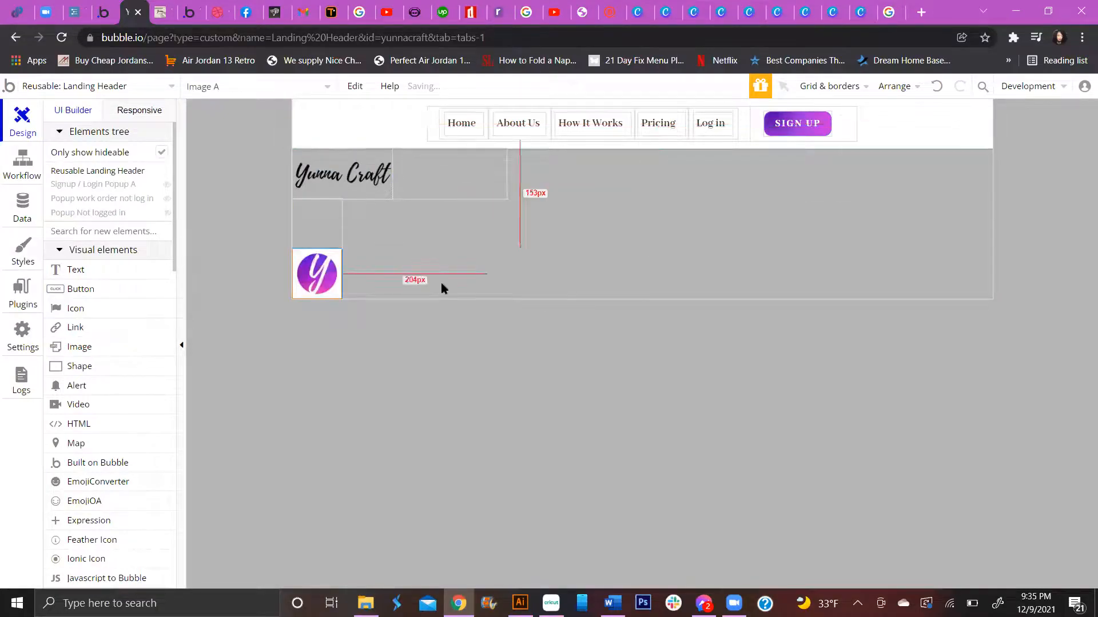
pyautogui.click(936, 88)
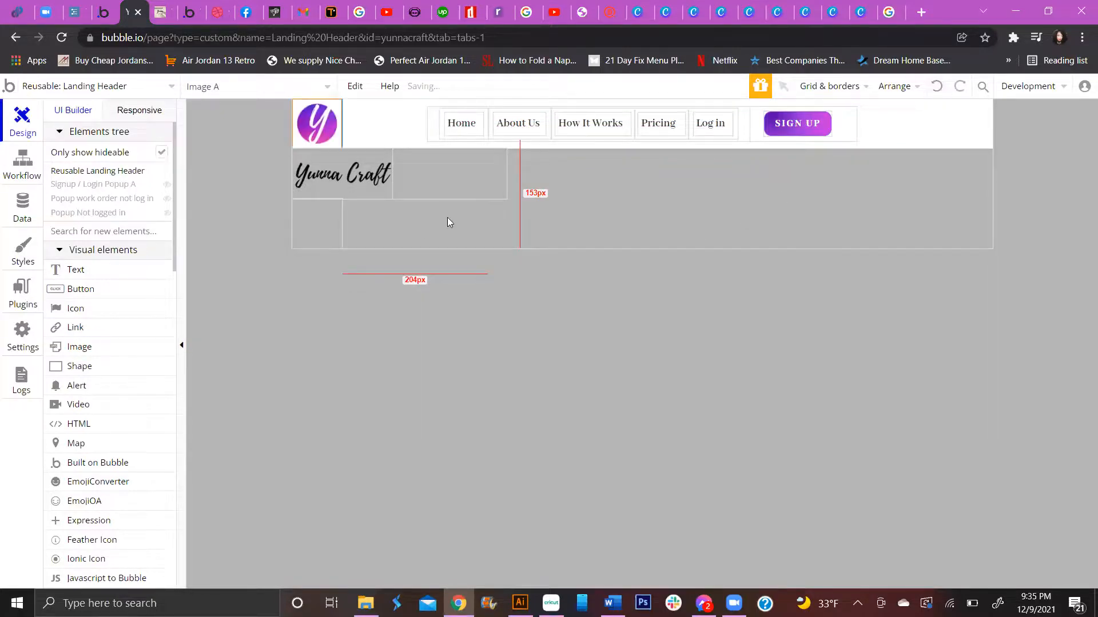
pyautogui.click(937, 93)
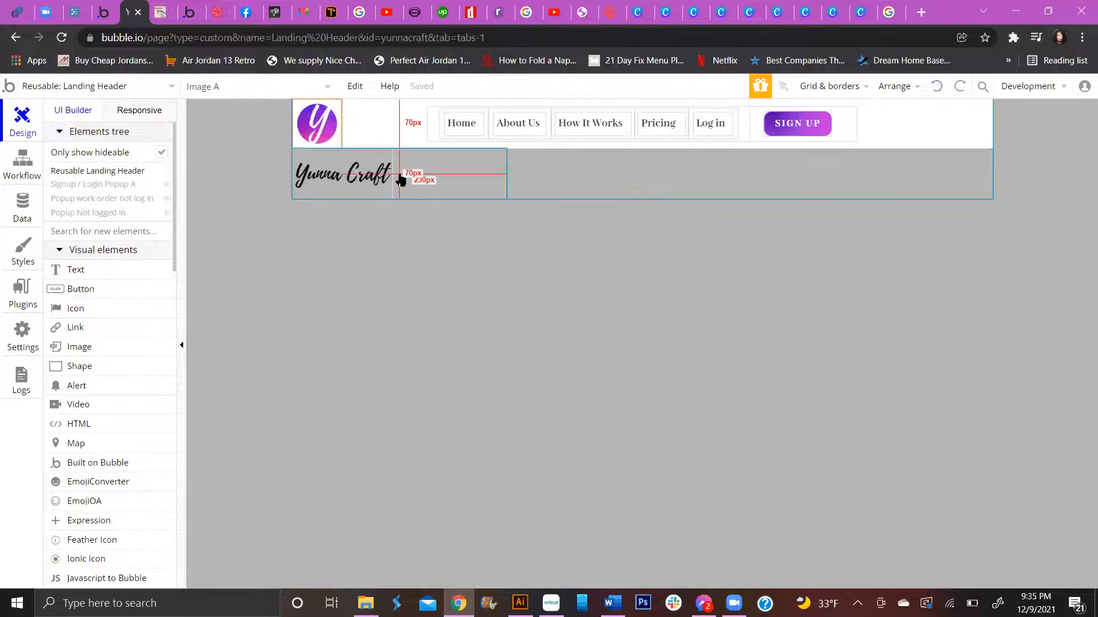
pyautogui.click(442, 172)
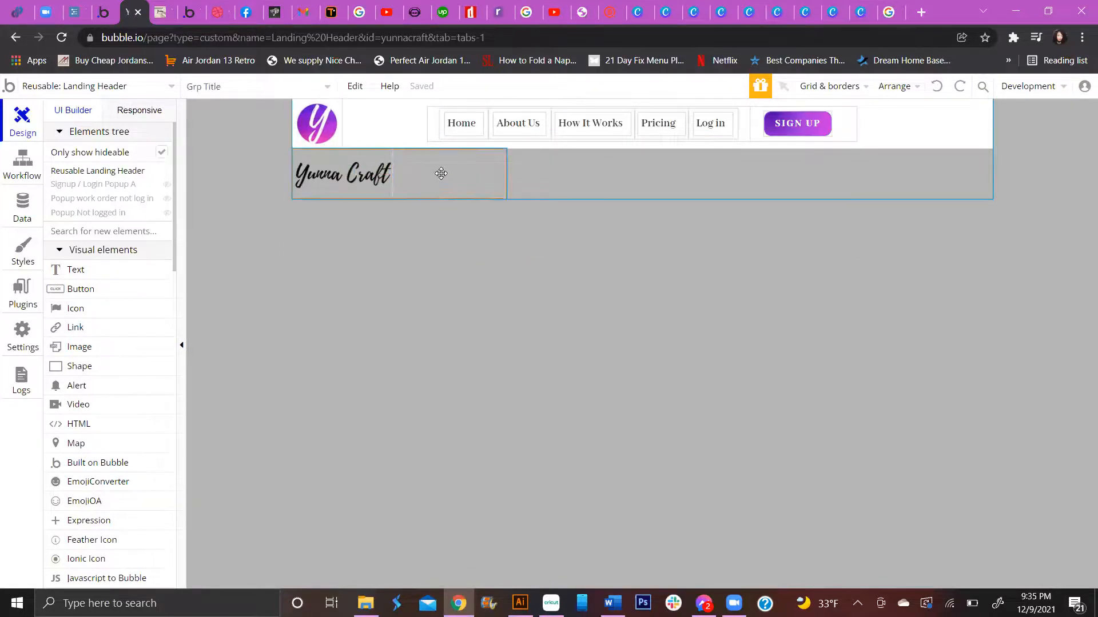
# Step: Take the Yunna Craft wordmark image out of Grp Title, and delete the emptied Grp Title group
pyautogui.rightClick(442, 175)
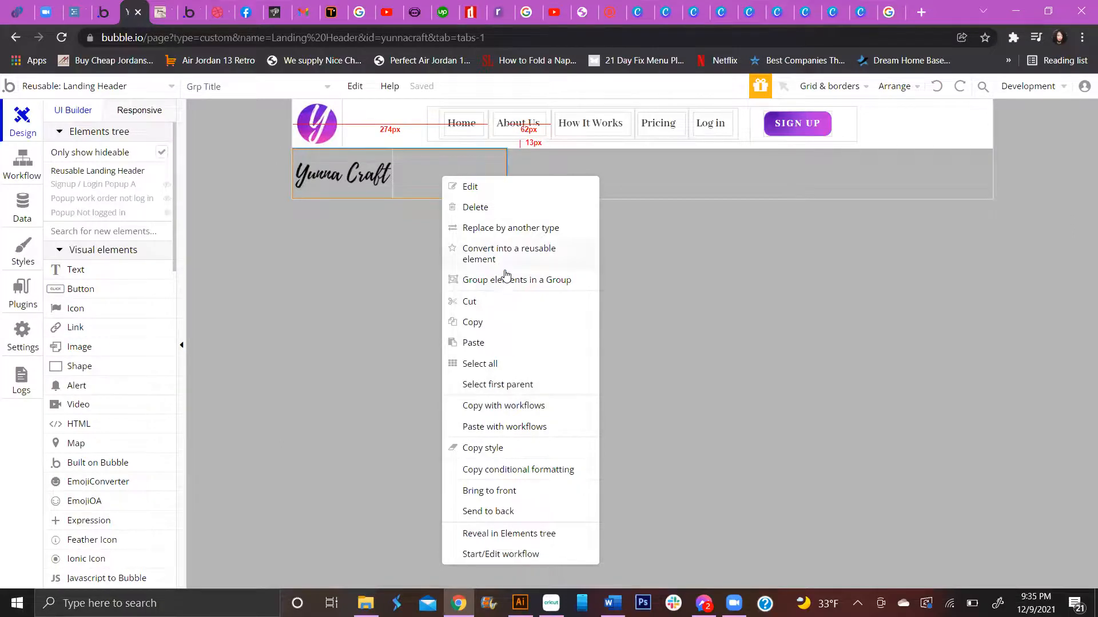
pyautogui.click(416, 177)
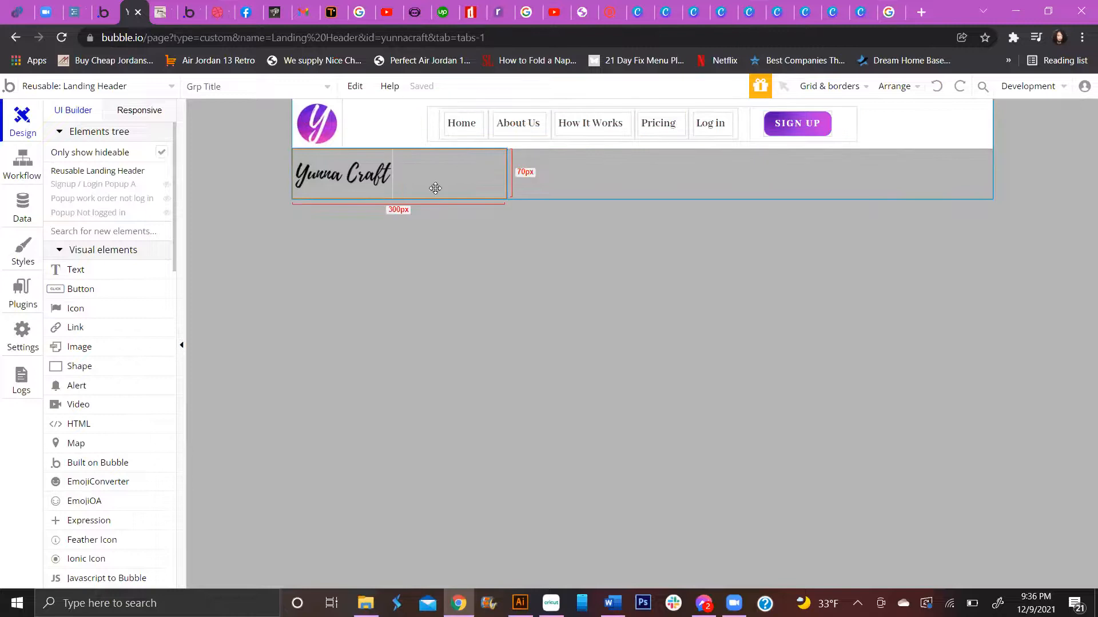
pyautogui.rightClick(396, 161)
pyautogui.click(351, 167)
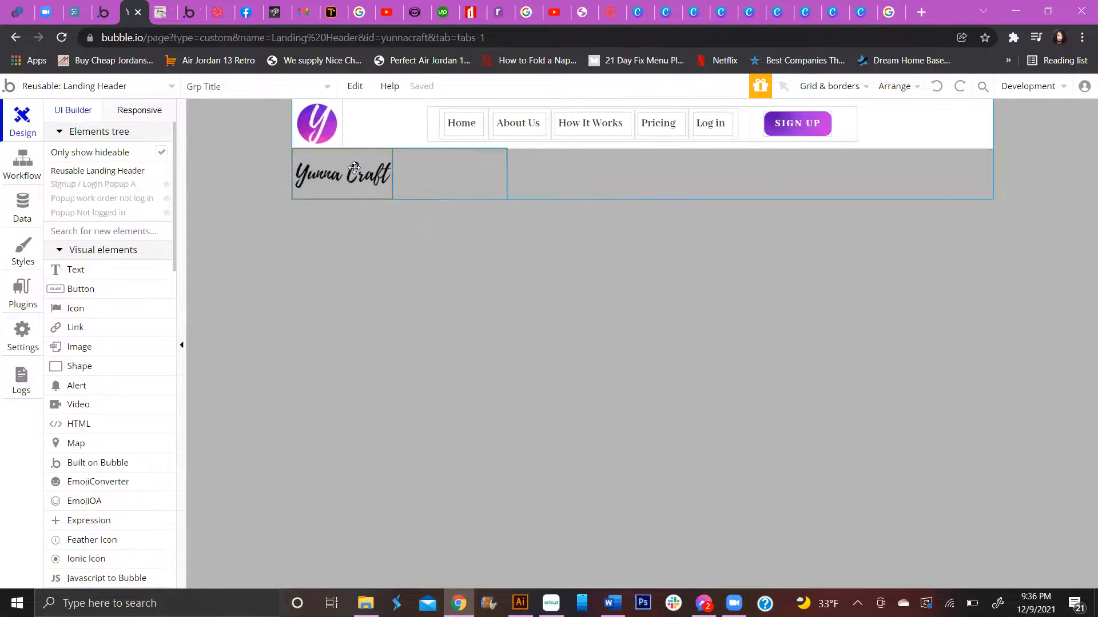
pyautogui.rightClick(355, 169)
pyautogui.click(404, 293)
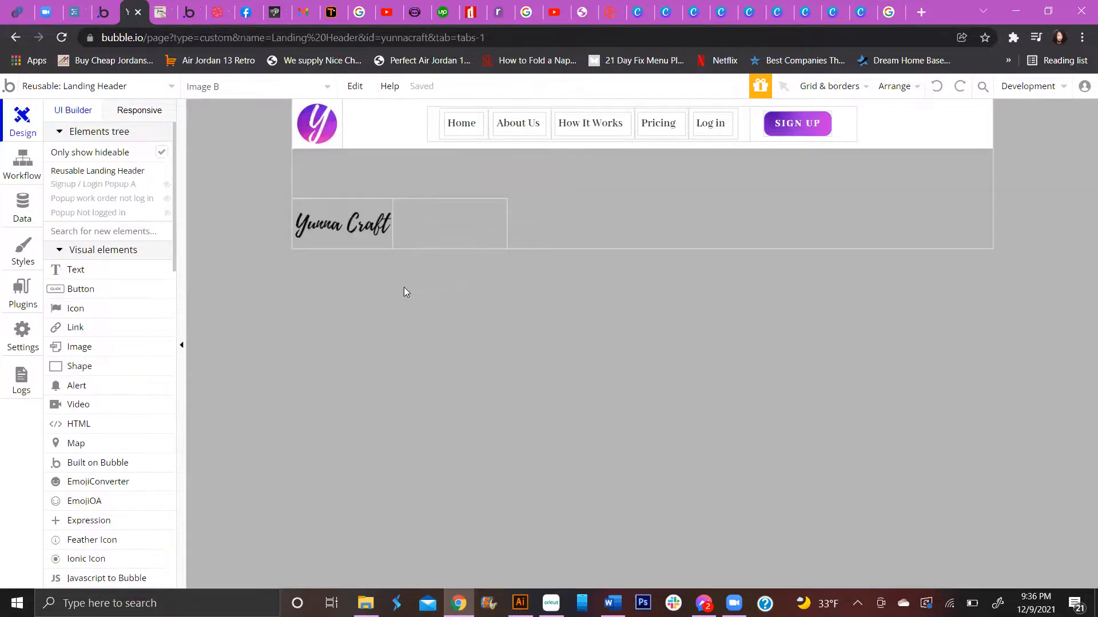
pyautogui.click(413, 176)
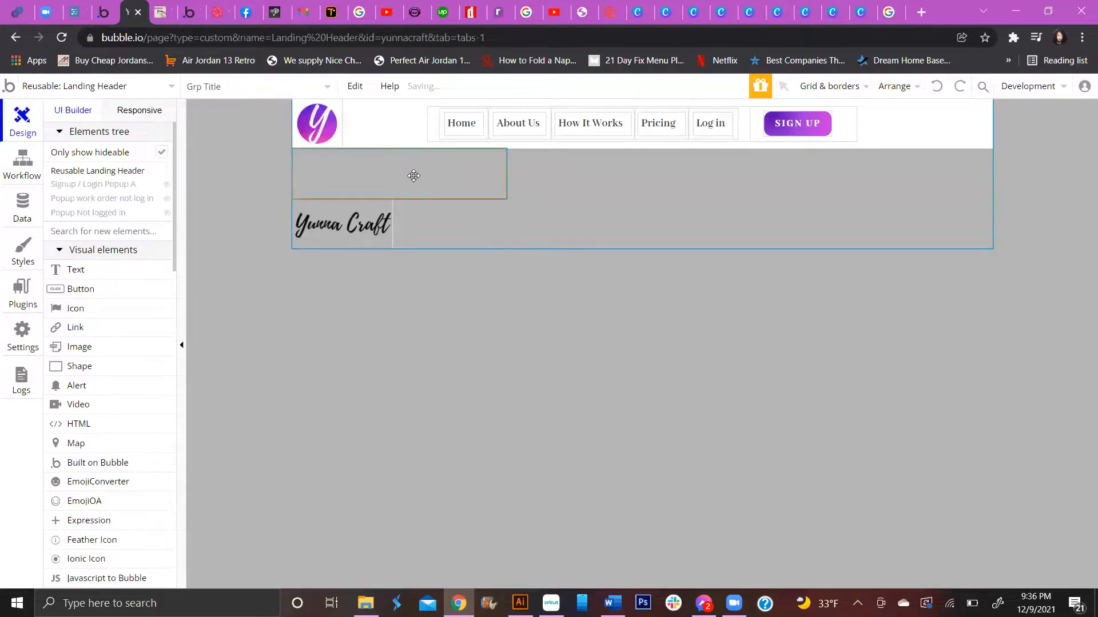
pyautogui.press('Delete')
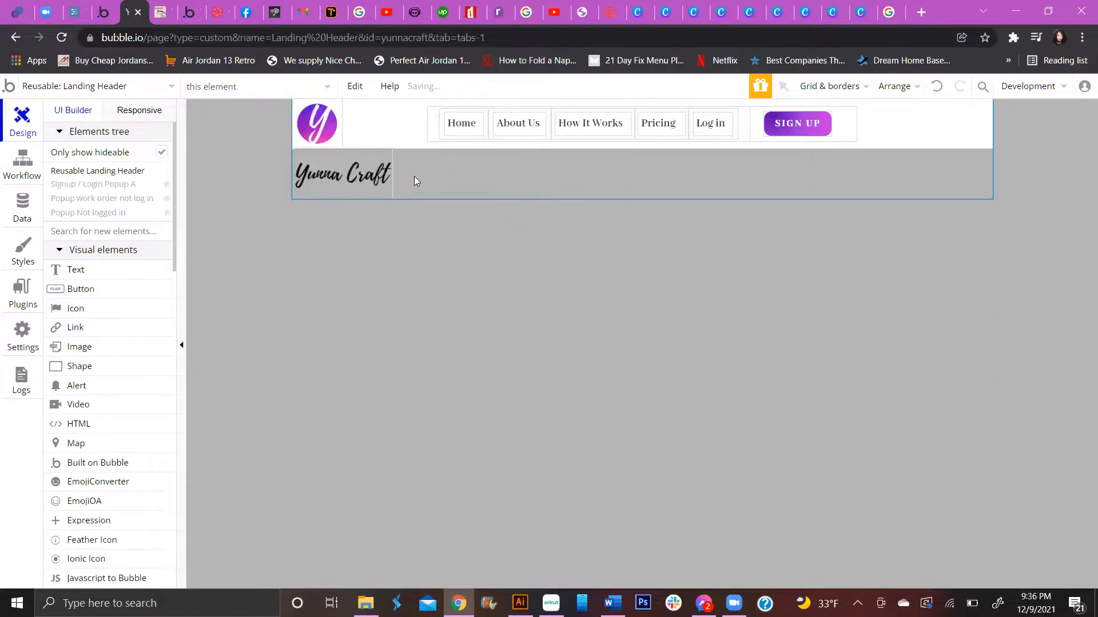
# Step: Try to combine the Yunna Craft wordmark and the round Y logo in a new group
pyautogui.moveTo(351, 172); pyautogui.dragTo(324, 119)
pyautogui.rightClick(323, 119)
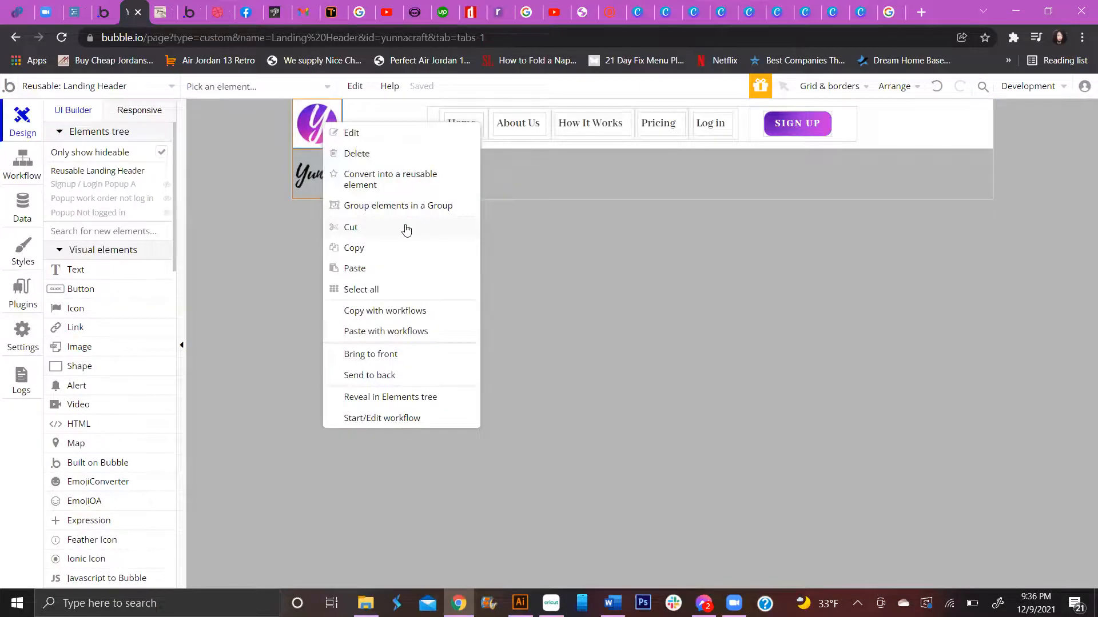
pyautogui.click(387, 206)
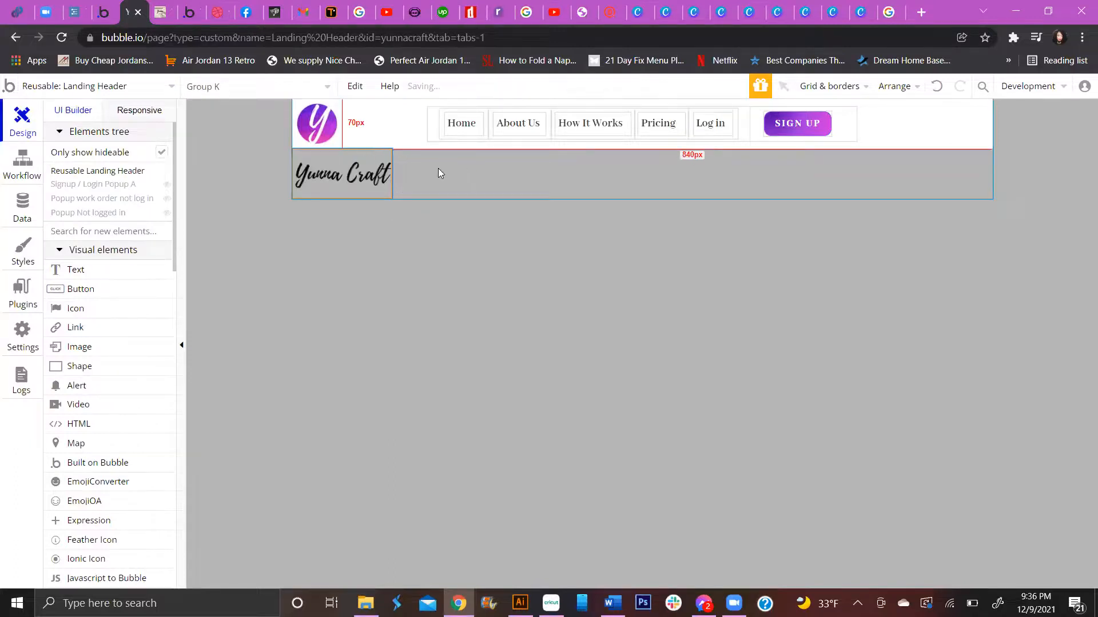
pyautogui.click(358, 144)
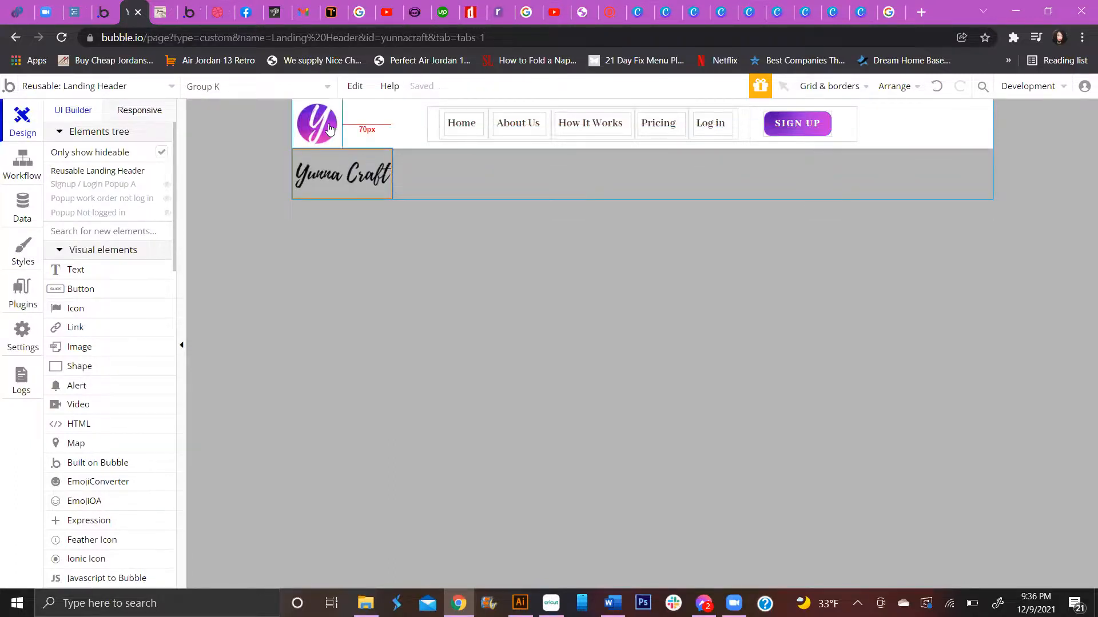
pyautogui.click(936, 87)
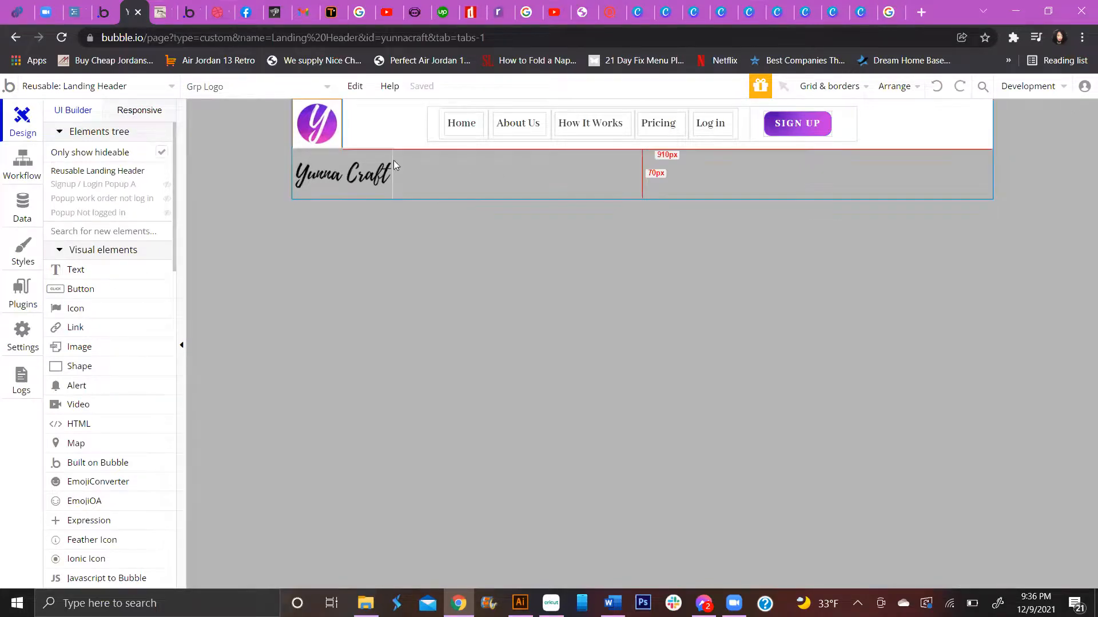
# Step: Delete the Yunna Craft wordmark and the empty group around it beneath the header
pyautogui.click(376, 167)
pyautogui.press('Delete')
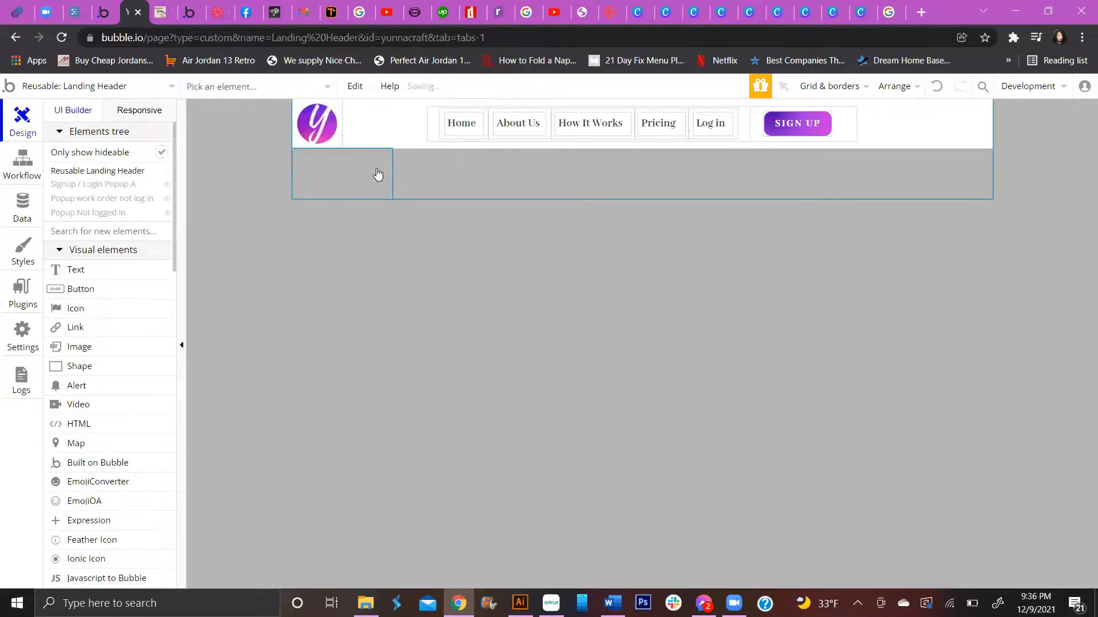
pyautogui.click(377, 174)
pyautogui.press('Delete')
# Step: Align Grp Info, holding the navigation links and Sign Up button, to the middle right of its parent
pyautogui.click(326, 115)
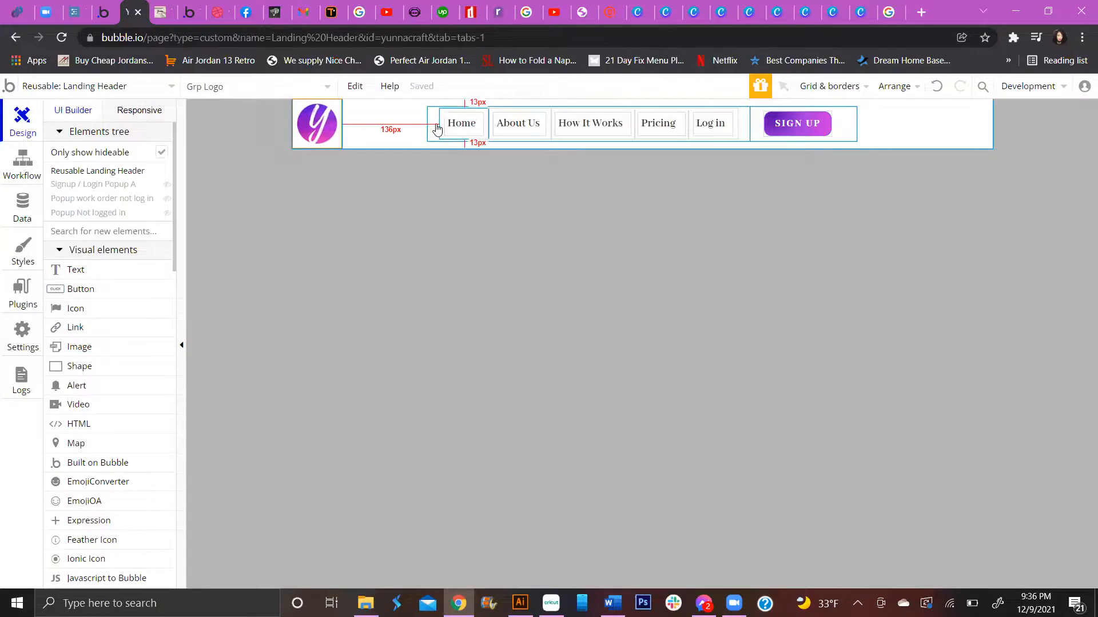
pyautogui.click(849, 122)
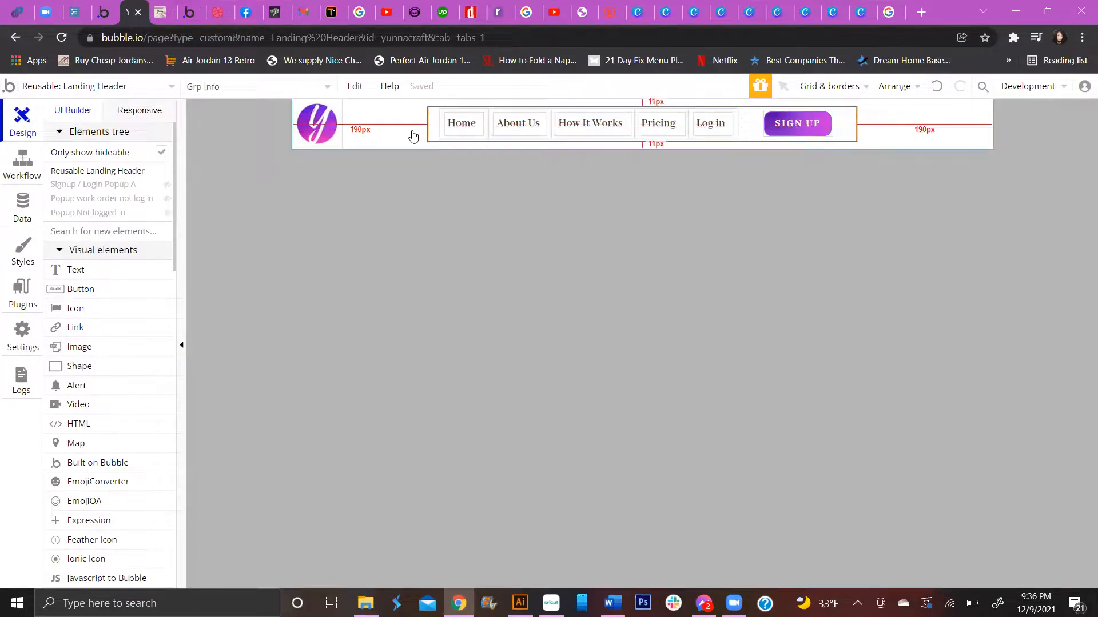
pyautogui.doubleClick(841, 122)
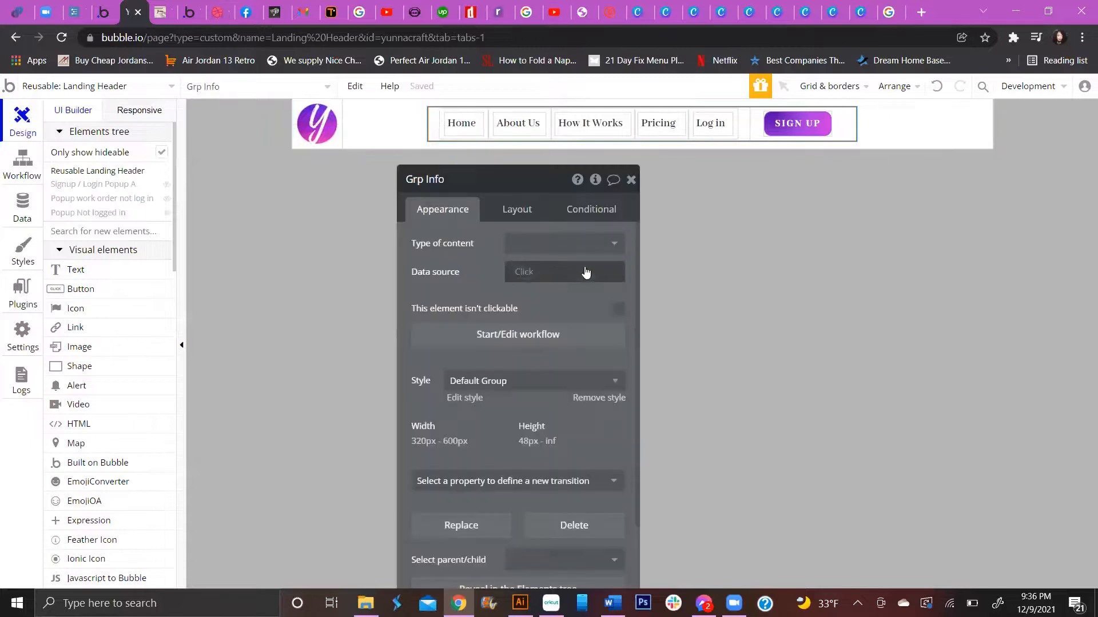
pyautogui.moveTo(534, 184); pyautogui.dragTo(470, 114)
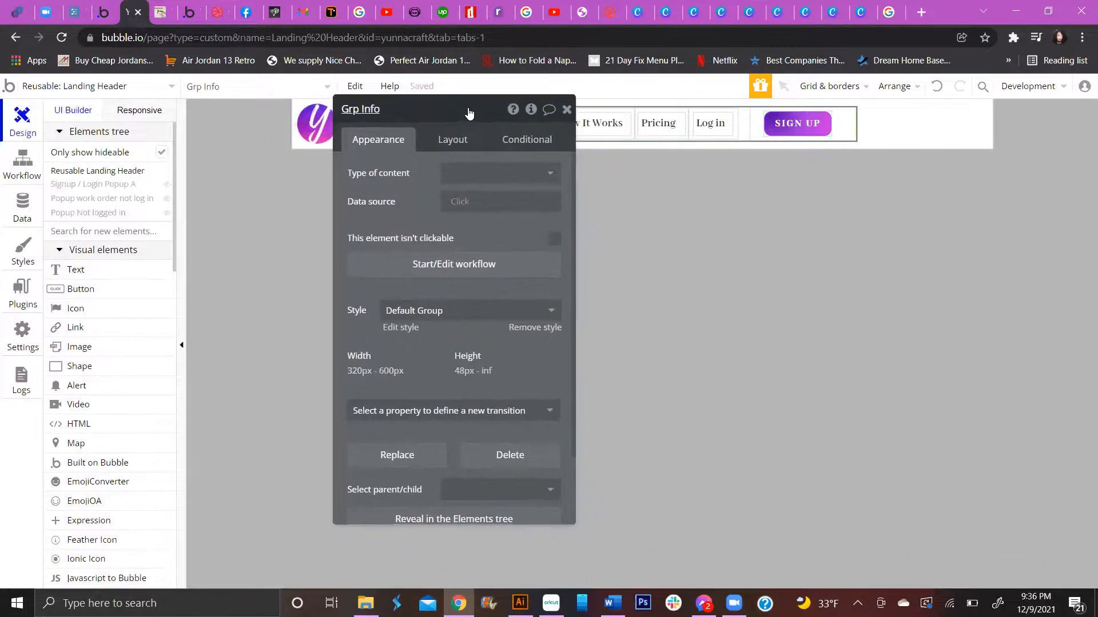
pyautogui.click(466, 146)
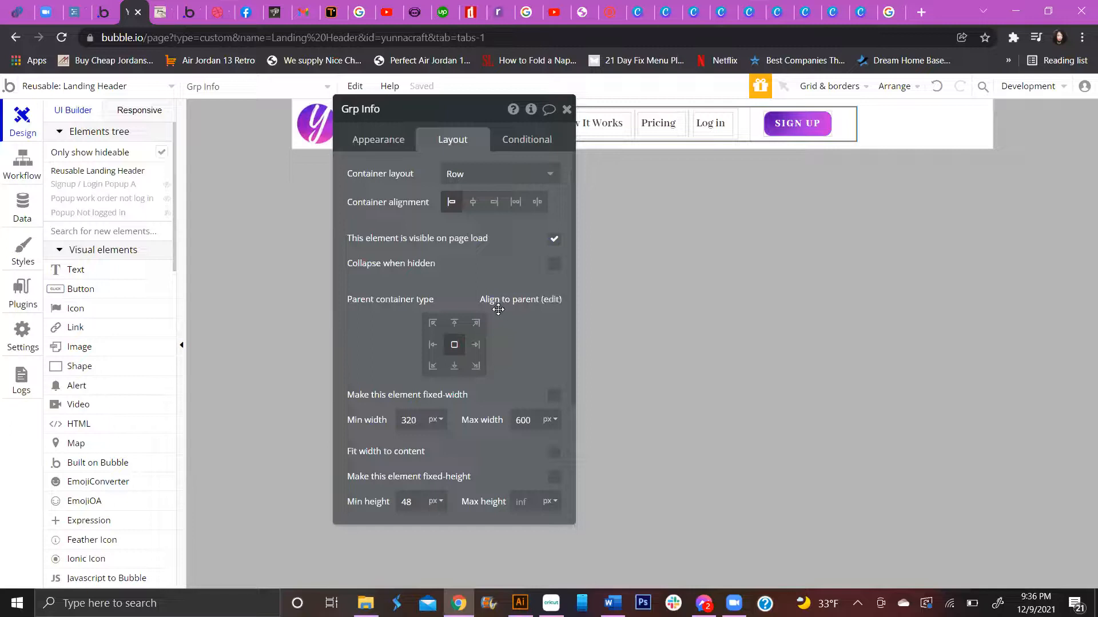
pyautogui.click(477, 345)
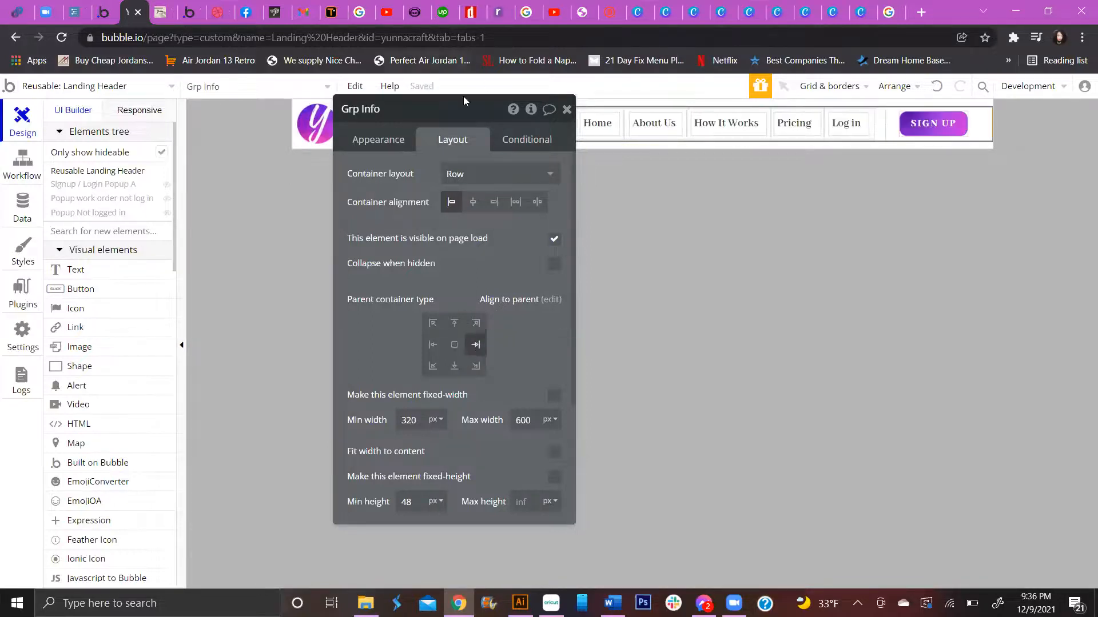
pyautogui.moveTo(464, 102); pyautogui.dragTo(421, 240)
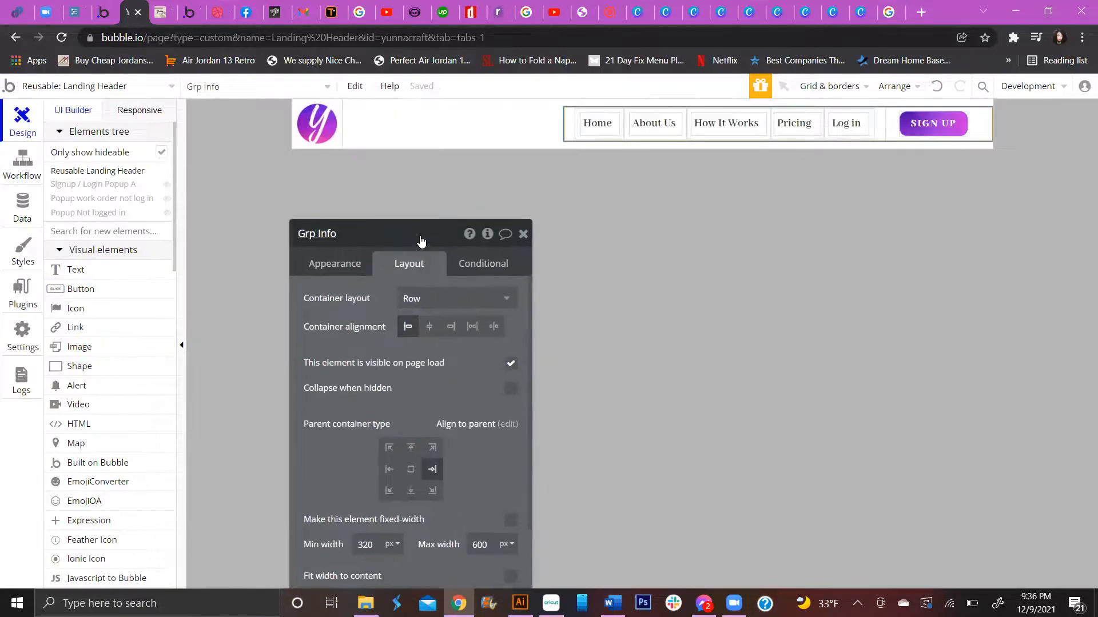
# Step: Preview the header's responsive behaviour at the 320 px width and while widening the page to about 982 px
pyautogui.click(159, 111)
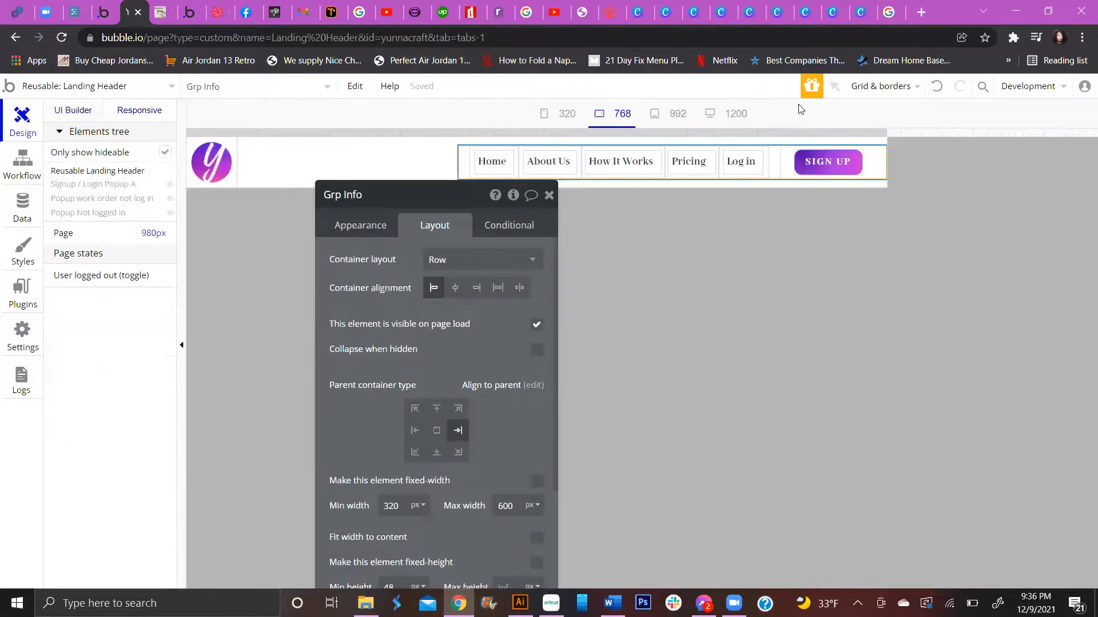
pyautogui.click(575, 113)
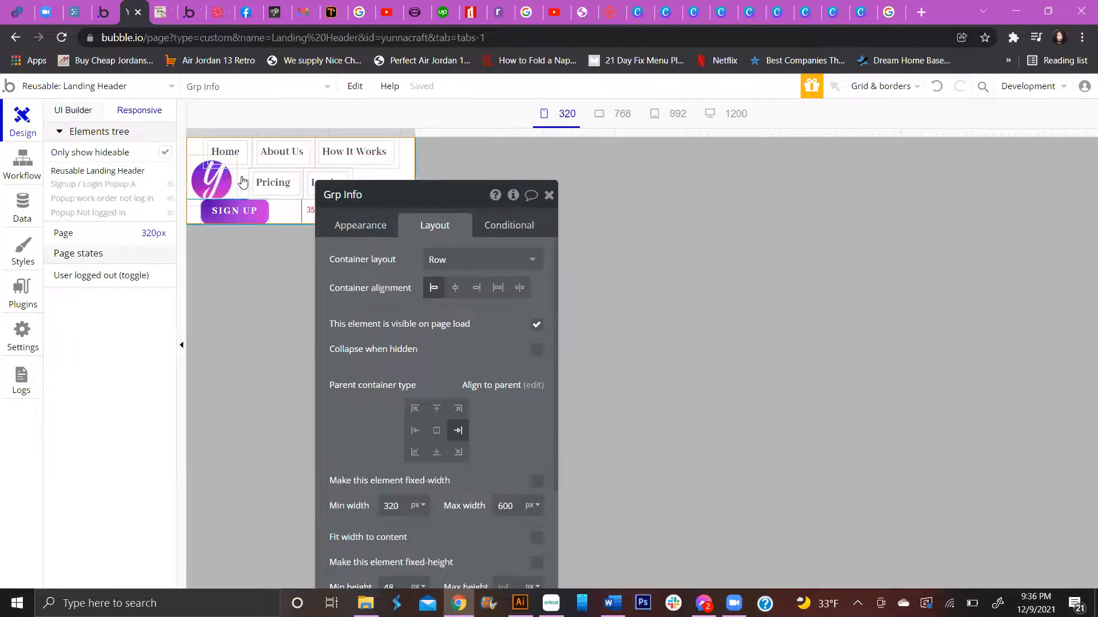
pyautogui.moveTo(383, 200); pyautogui.dragTo(619, 241)
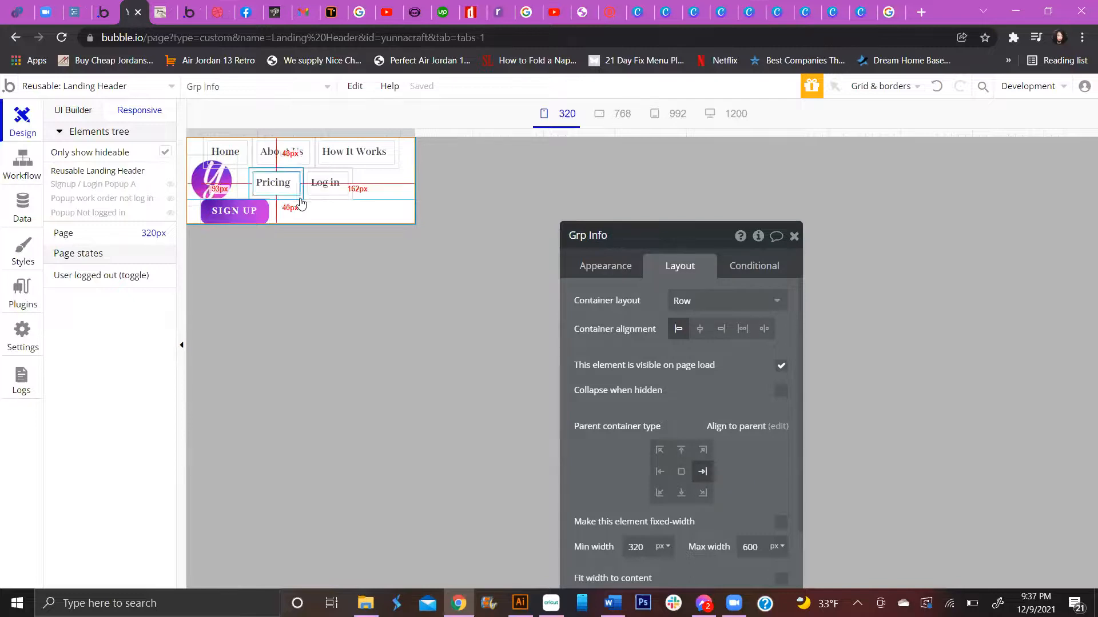
pyautogui.moveTo(413, 134)
pyautogui.mouseDown()
pyautogui.moveTo(694, 149)
pyautogui.moveTo(405, 122)
pyautogui.mouseUp()
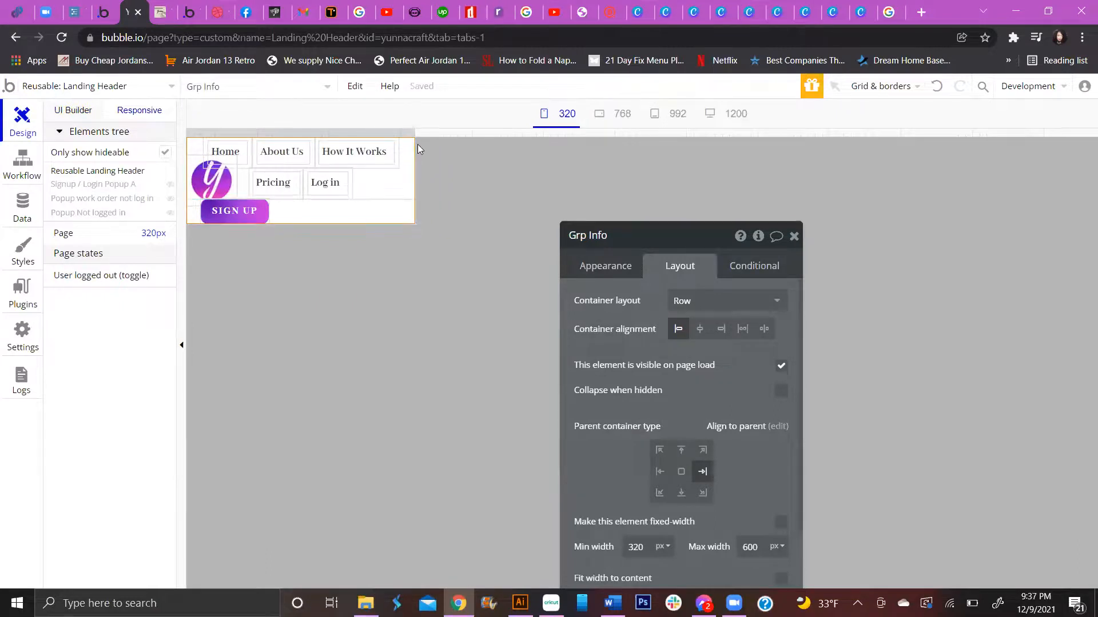
pyautogui.moveTo(414, 131); pyautogui.dragTo(890, 154)
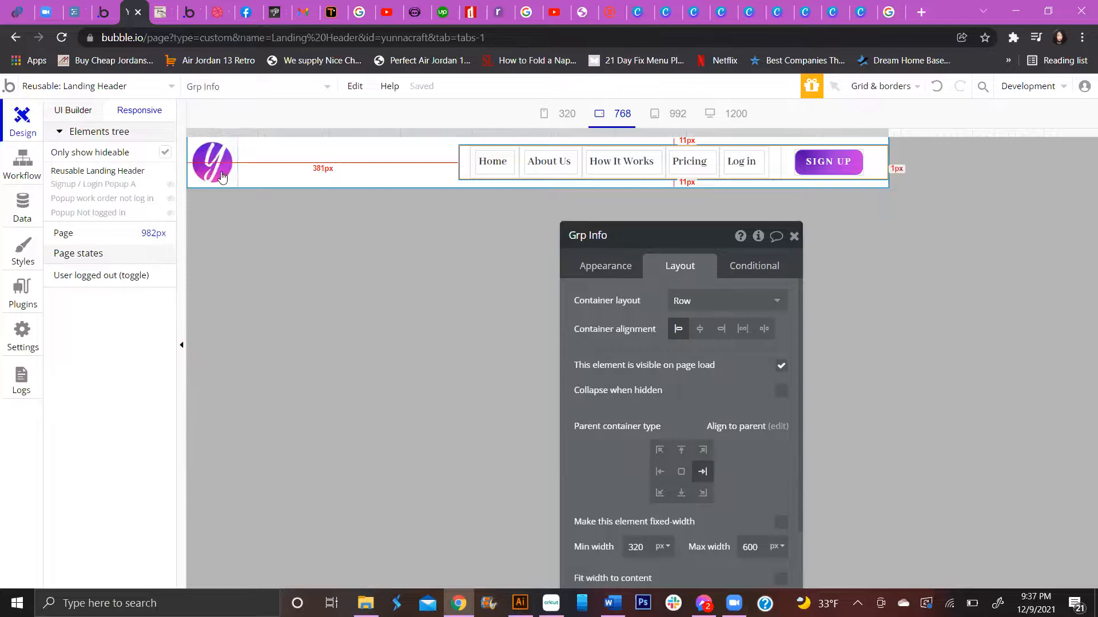
# Step: Return to the design view and check the Header group's layout settings
pyautogui.click(87, 109)
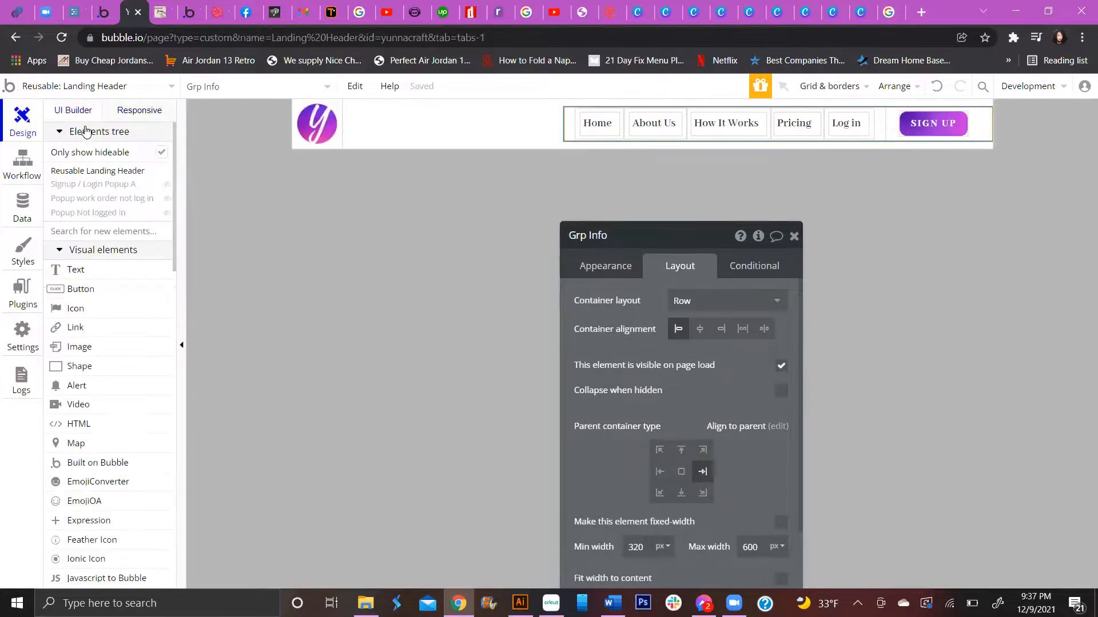
pyautogui.click(314, 140)
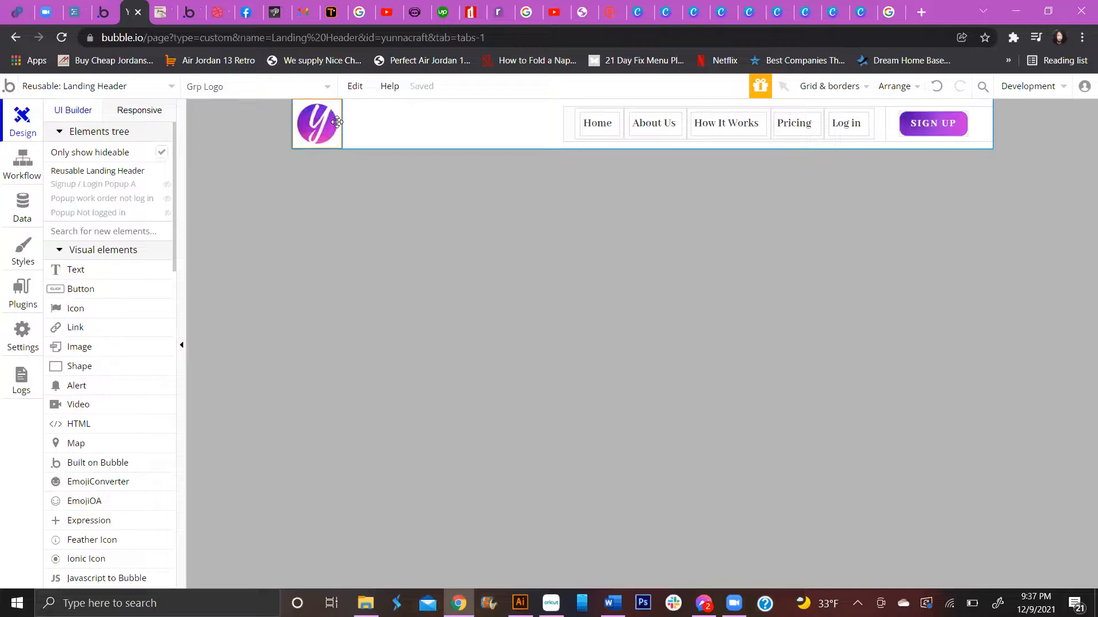
pyautogui.click(396, 117)
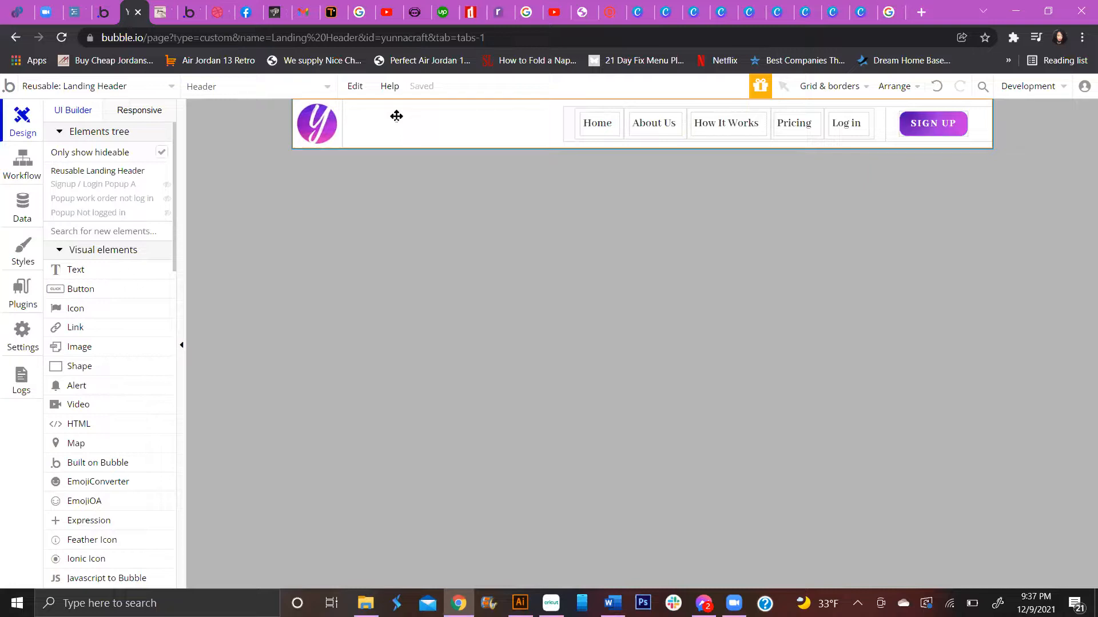
pyautogui.doubleClick(416, 132)
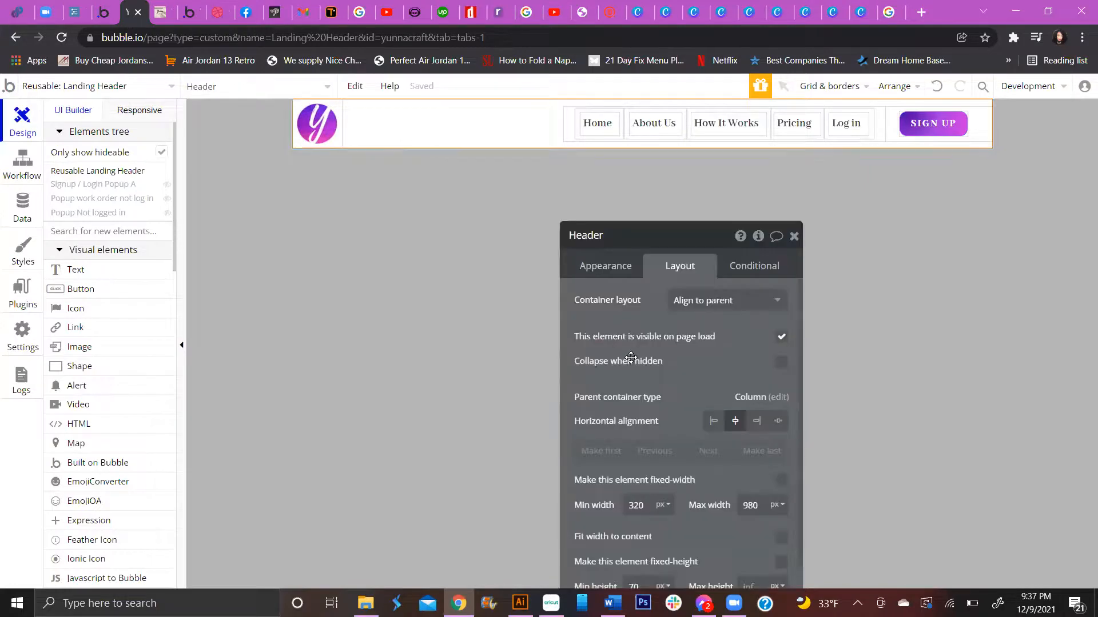
pyautogui.moveTo(674, 247); pyautogui.dragTo(615, 118)
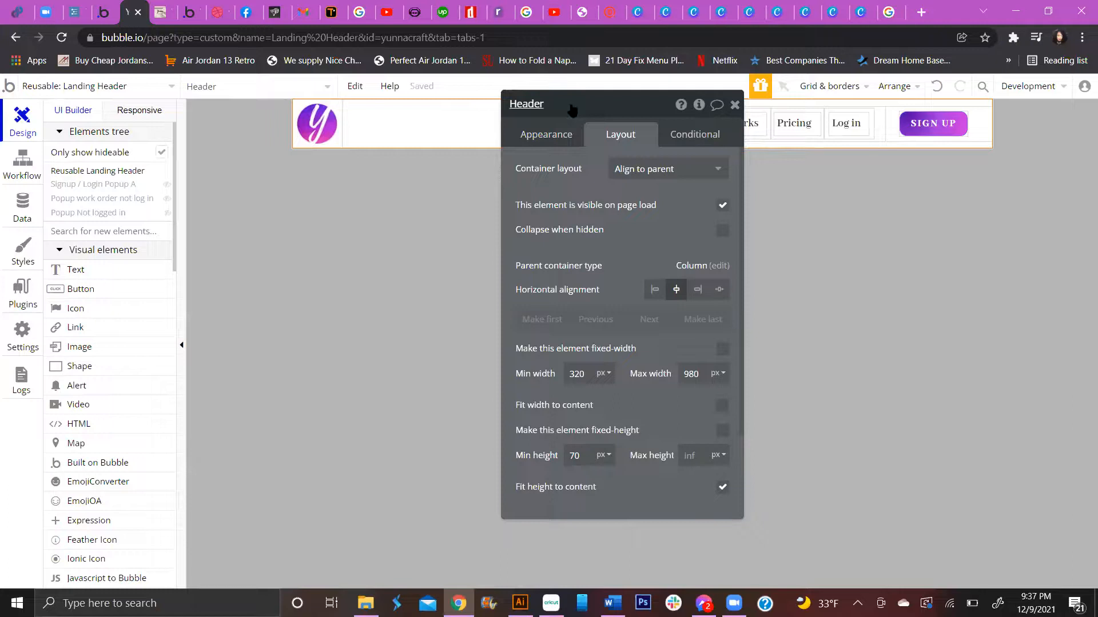
pyautogui.moveTo(572, 109); pyautogui.dragTo(568, 168)
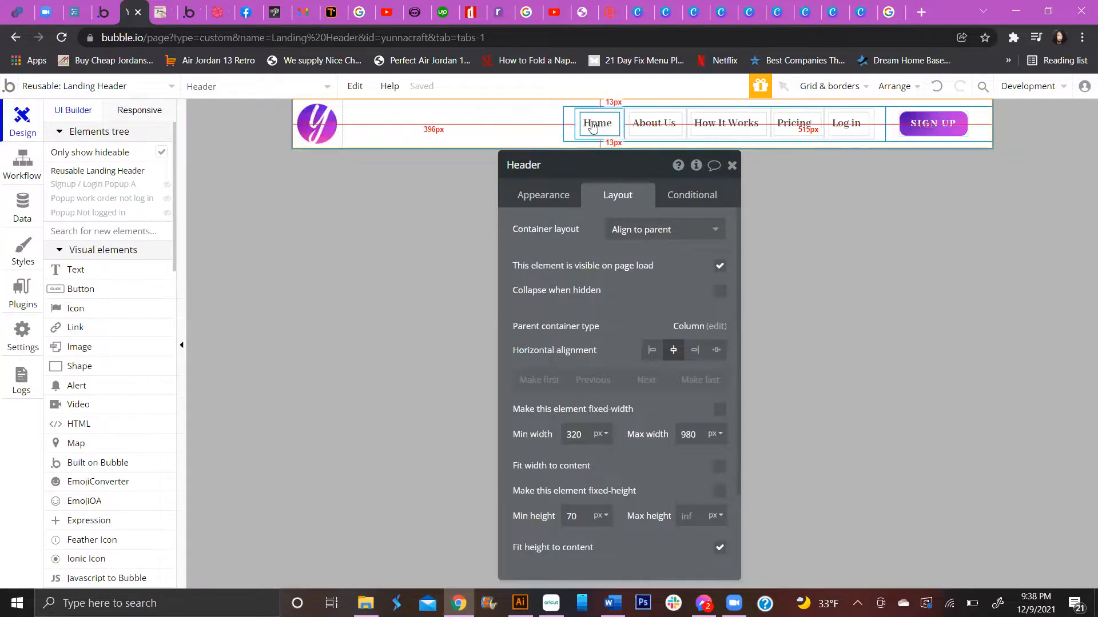
# Step: Check the layout settings of Group B around the Home link and of Group A around all navigation links
pyautogui.click(577, 111)
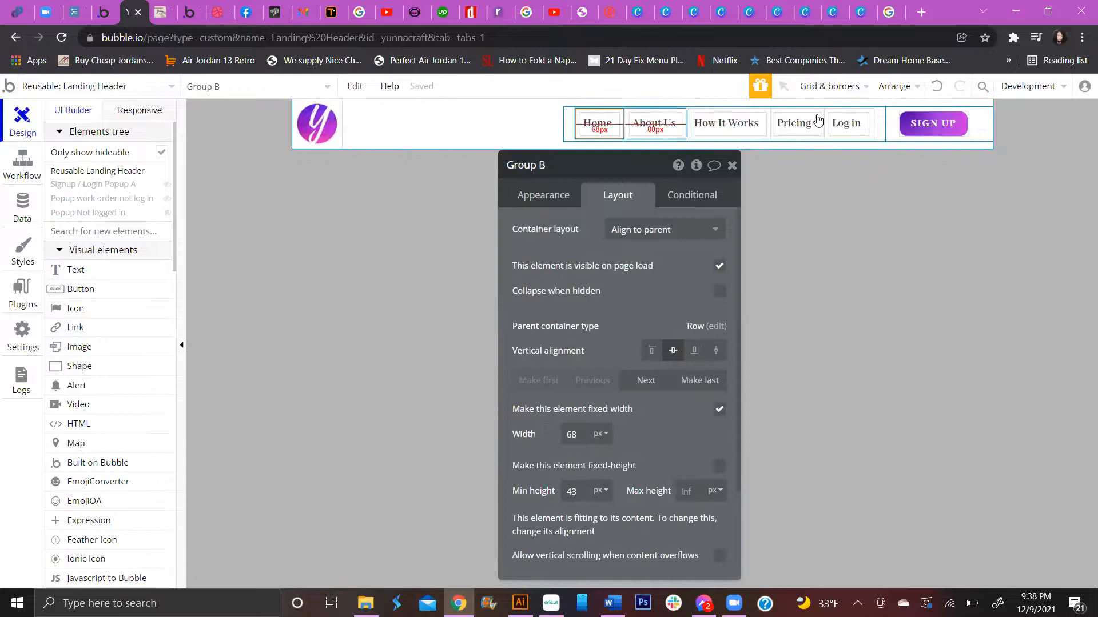
pyautogui.click(879, 114)
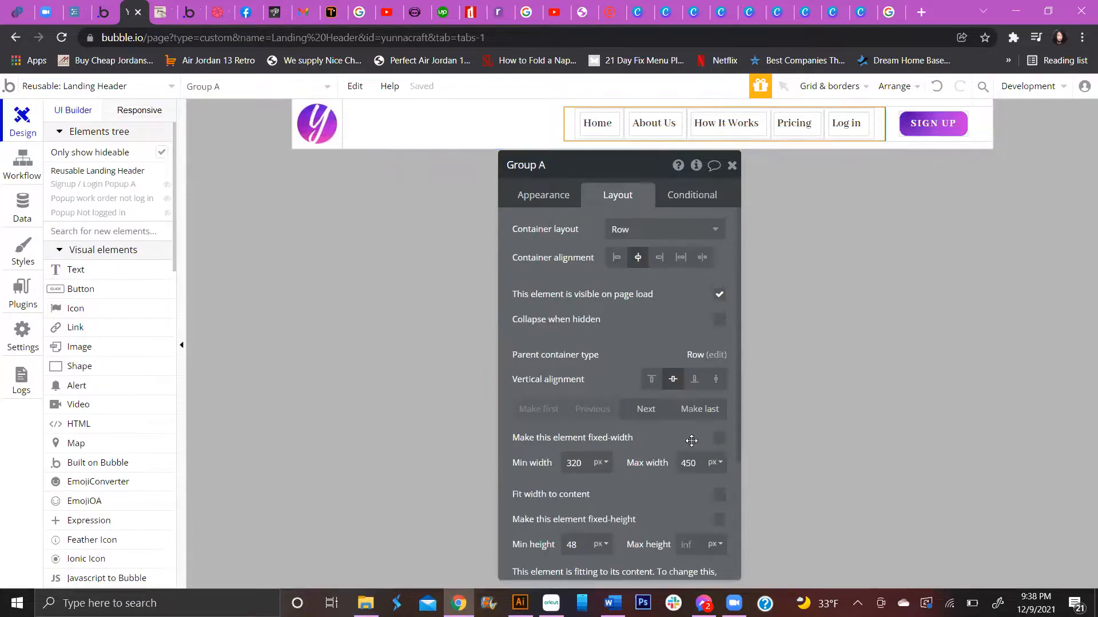
pyautogui.scroll(-3, 595, 411)
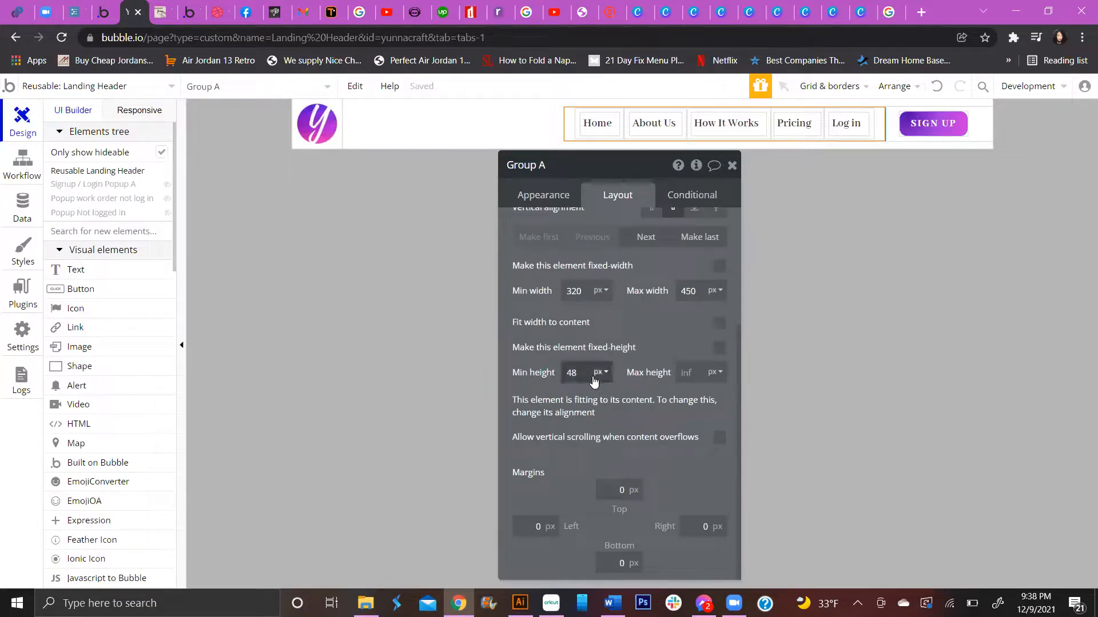